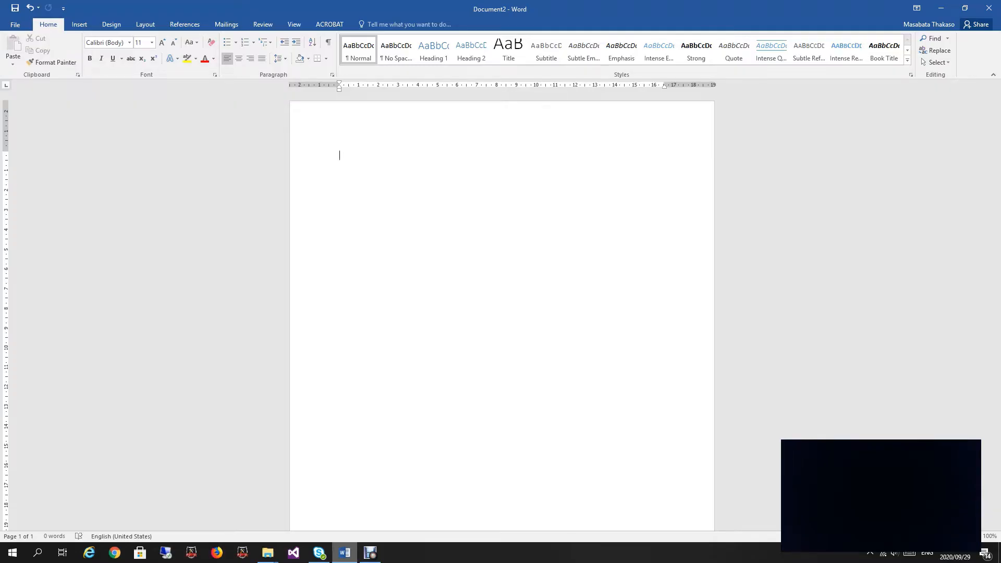
# Step: Delete the stray '2x4' text so the page is blank
pyautogui.write('2x4')
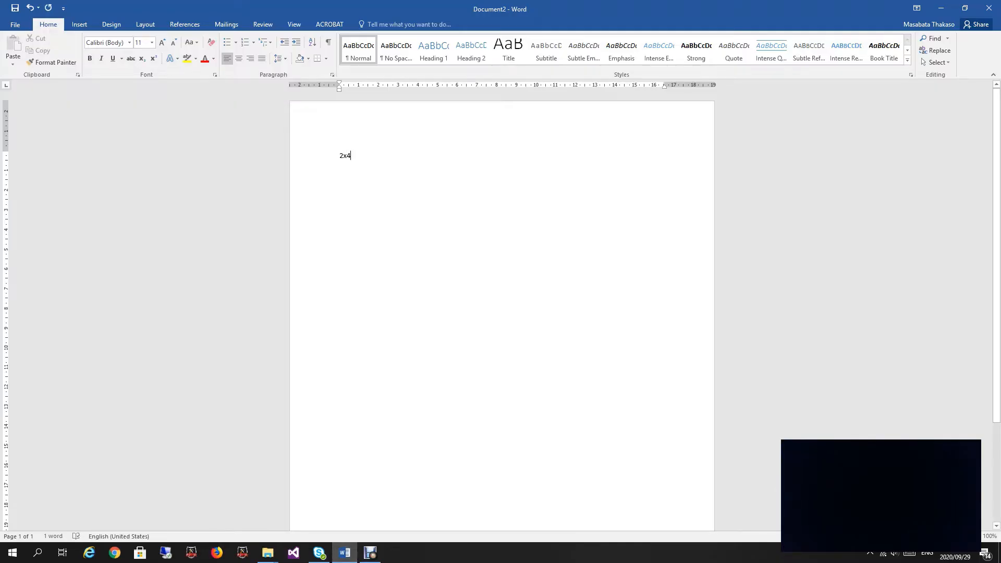
pyautogui.hotkey('shift', 'Right')
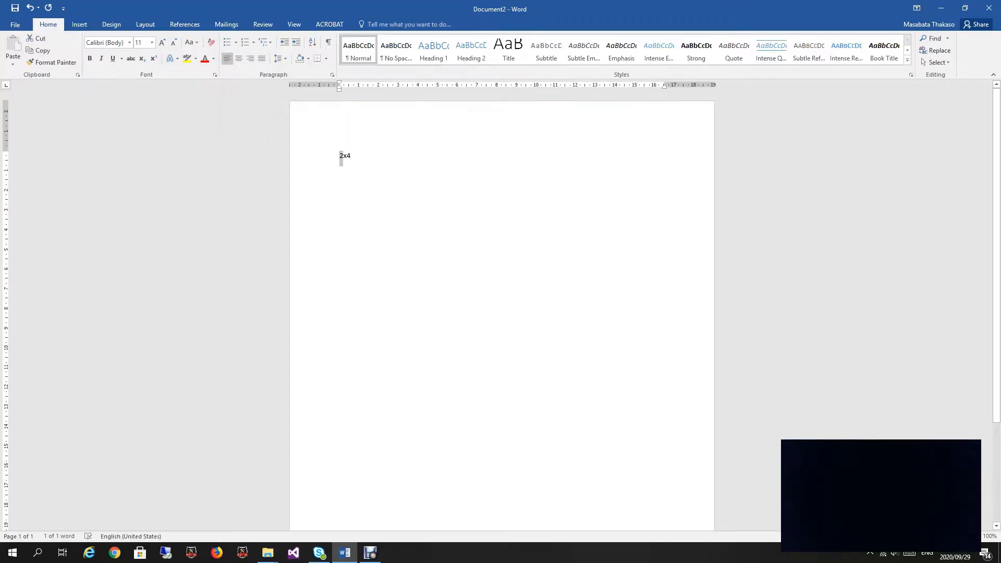
pyautogui.moveTo(347, 157); pyautogui.dragTo(350, 156)
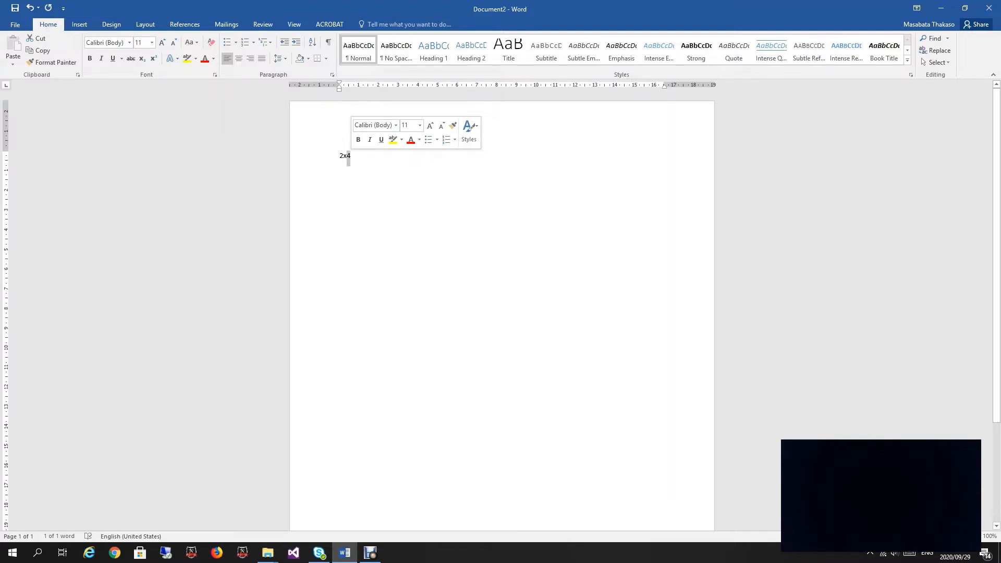
pyautogui.hotkey('ctrl', 'a')
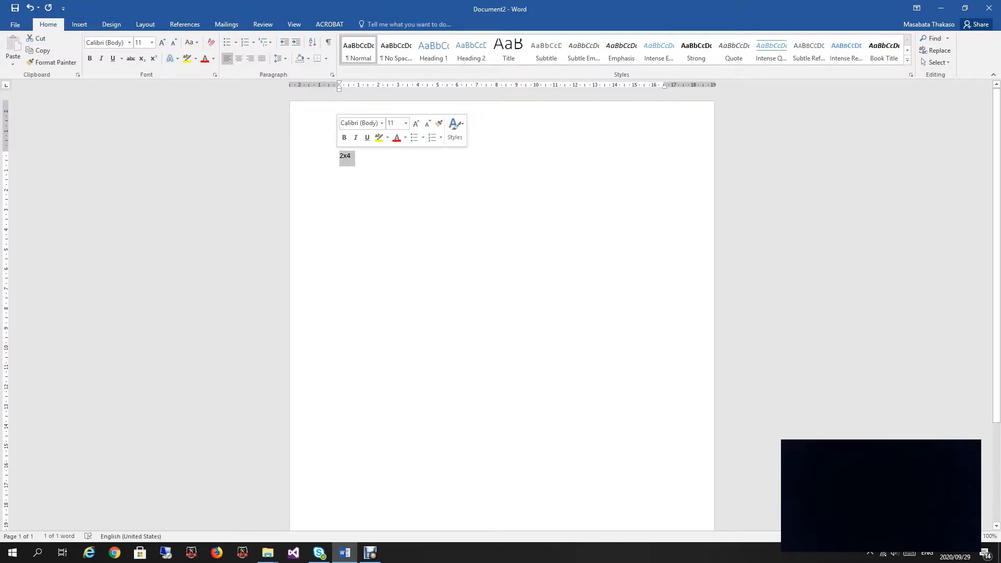
pyautogui.press('Delete')
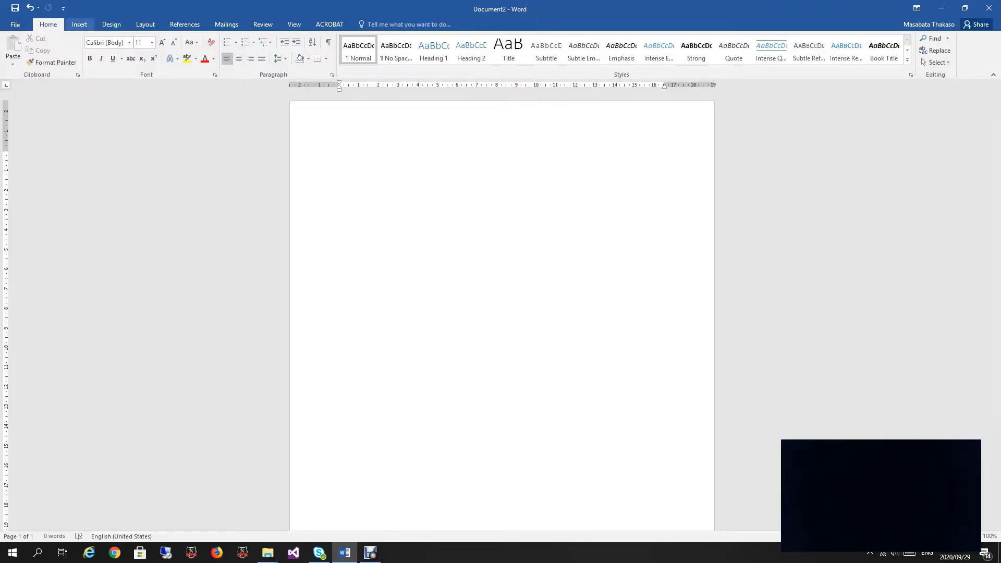
# Step: Insert a 2x4 table from the grid, undo it, and bring the table options back up
pyautogui.click(79, 24)
pyautogui.click(83, 52)
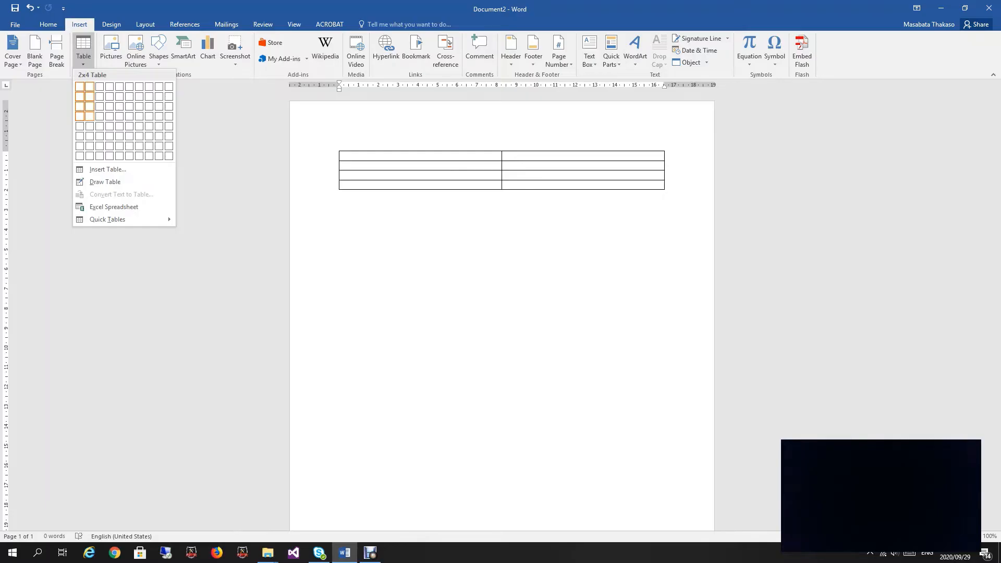
pyautogui.click(89, 116)
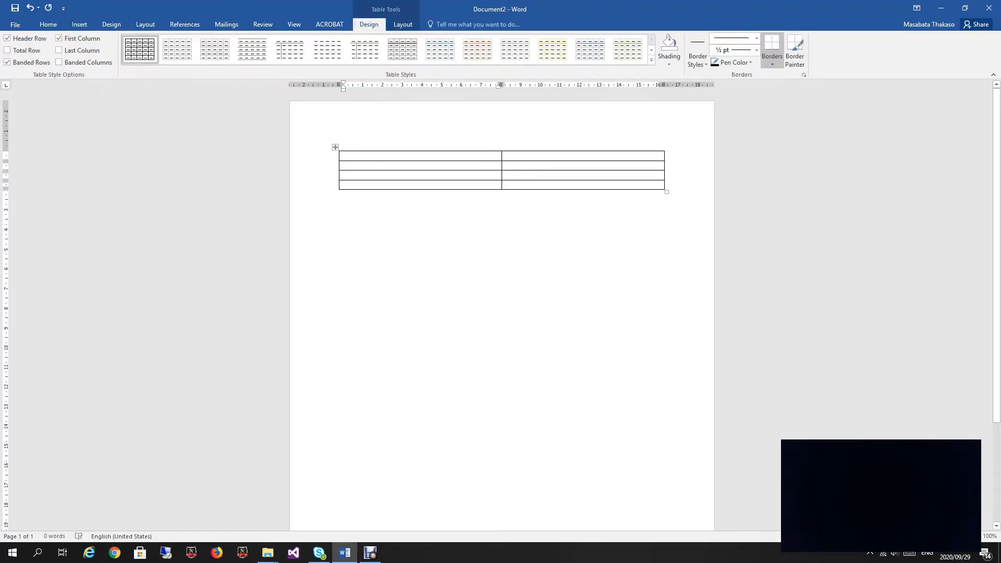
pyautogui.click(30, 7)
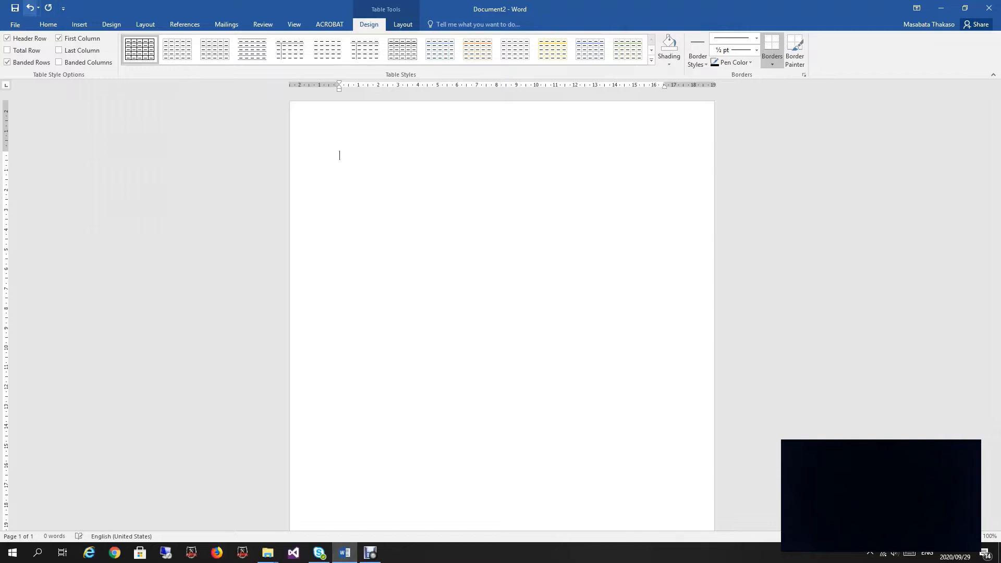
pyautogui.click(79, 25)
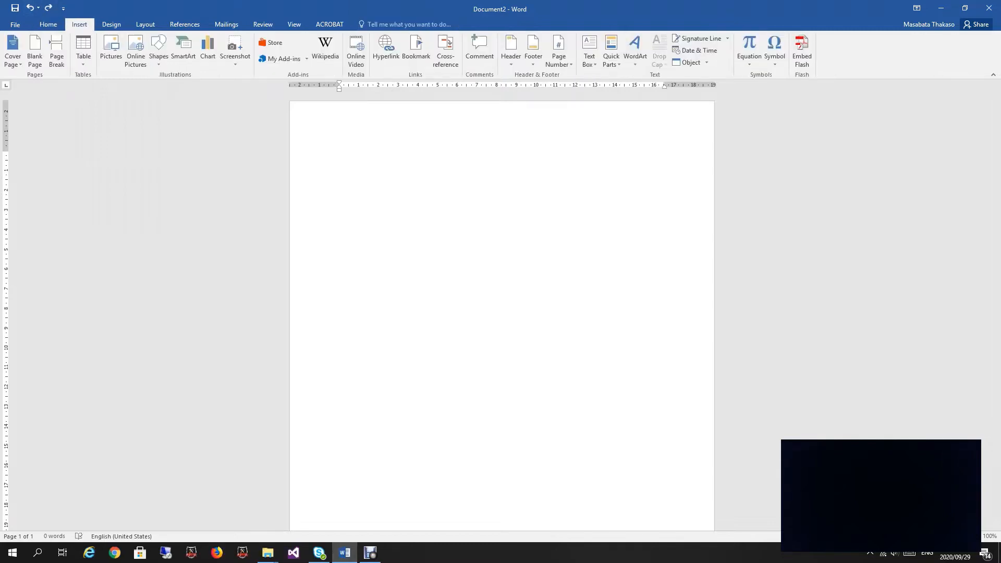
pyautogui.click(84, 48)
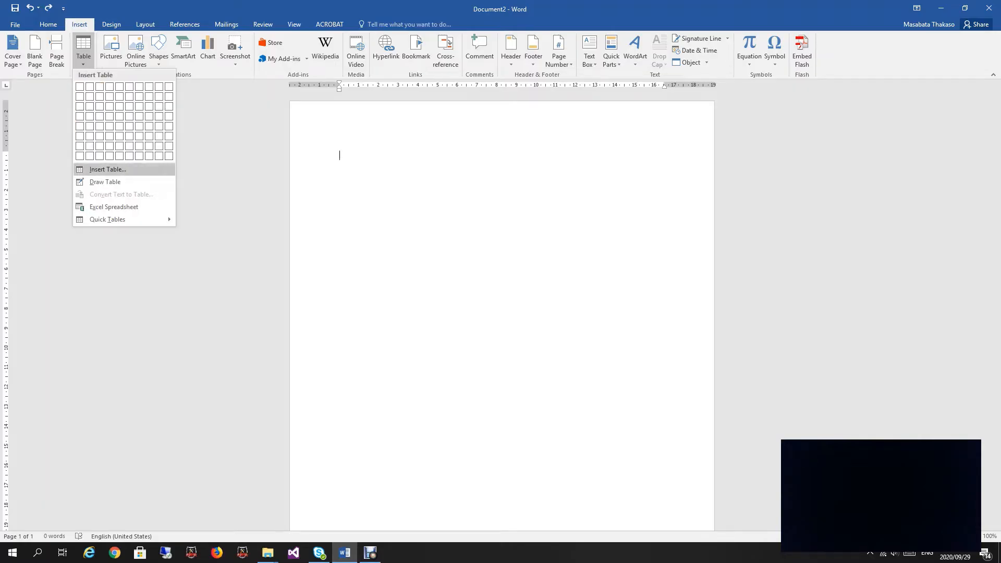
# Step: Insert a table of 2 columns and 4 rows via the Insert Table dialog
pyautogui.click(108, 169)
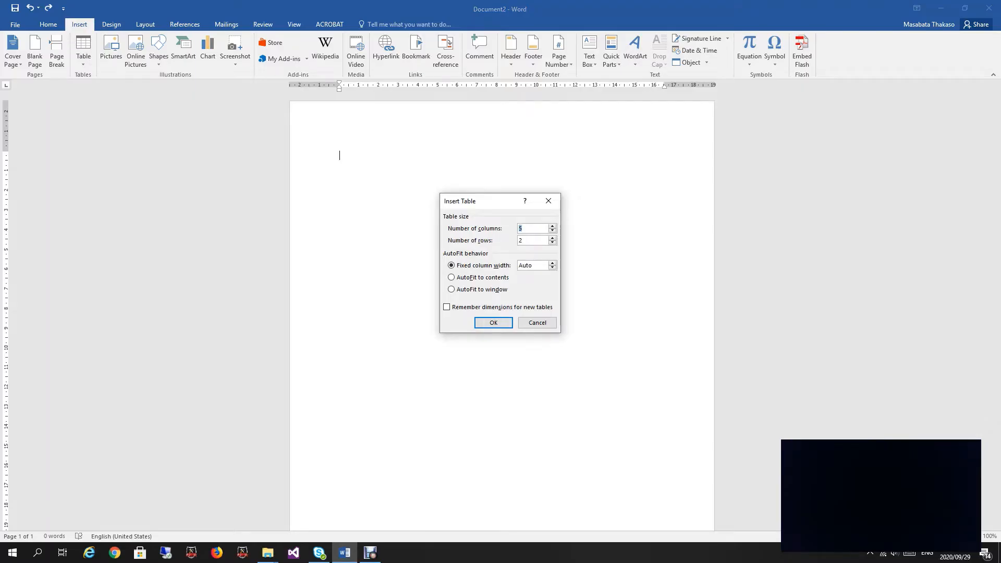
pyautogui.write('2')
pyautogui.press('Tab')
pyautogui.write('4')
pyautogui.press('Return')
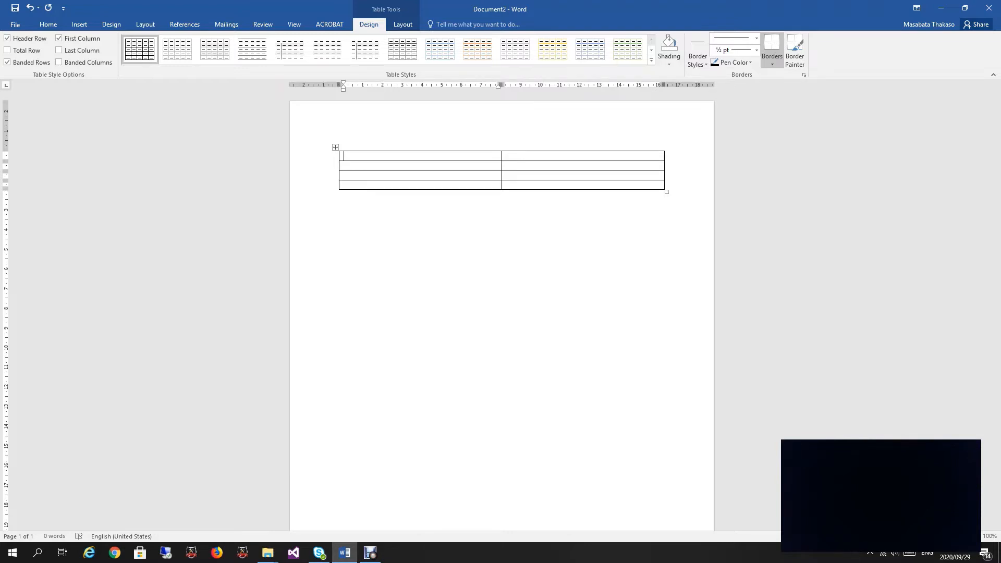
# Step: Type the heading 'CAREER OBJECTIVES' in the table's first cell
pyautogui.write('car')
pyautogui.press('BackSpace')
pyautogui.press('BackSpace')
pyautogui.write('CAREER OBJECTIVES')
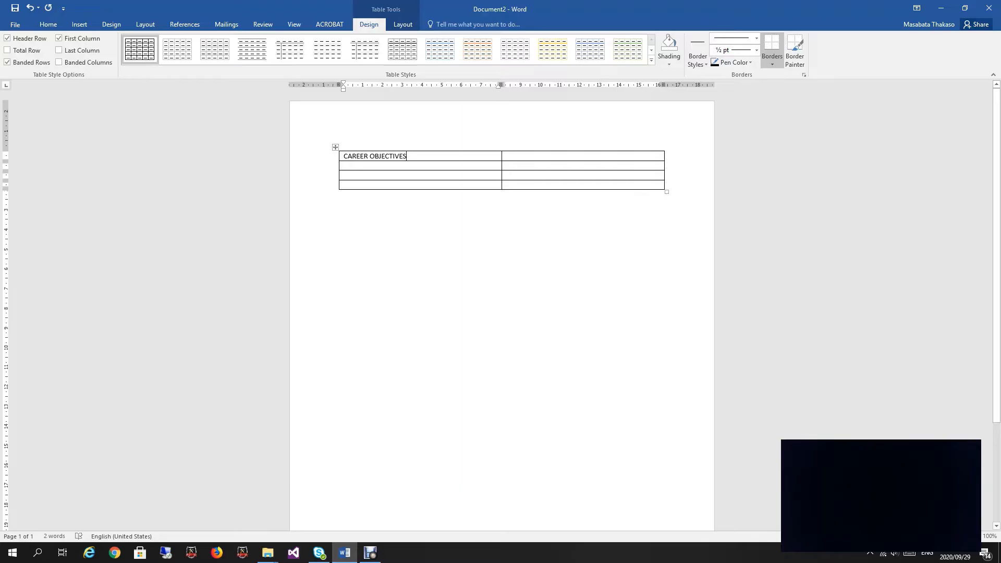
# Step: Move between table cells, ending with the caret in row one's empty right cell
pyautogui.press('Tab')
pyautogui.click(343, 165)
pyautogui.press('Tab')
pyautogui.click(406, 156)
pyautogui.click(343, 165)
pyautogui.press('Left')
pyautogui.press('Left')
pyautogui.click(506, 156)
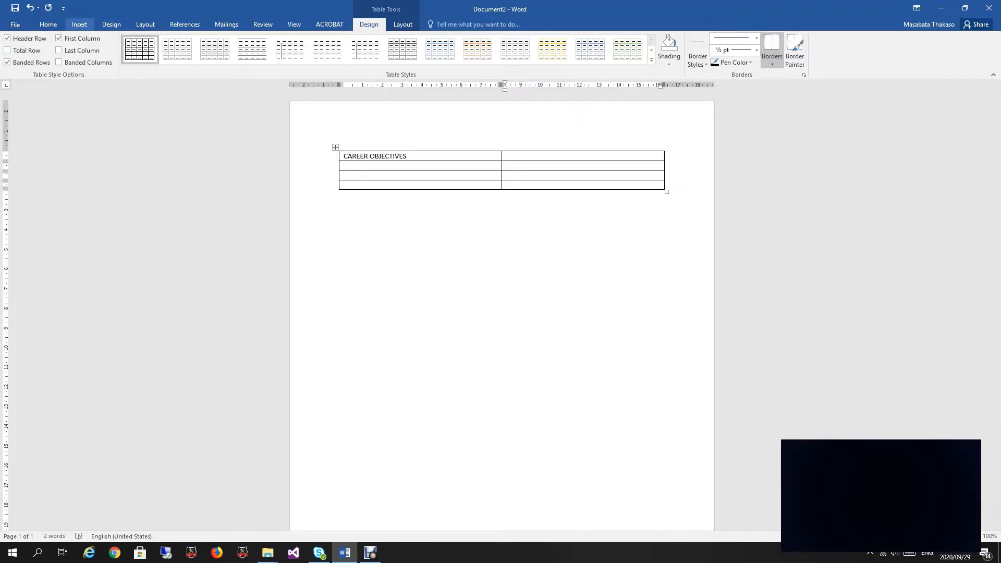
pyautogui.click(79, 24)
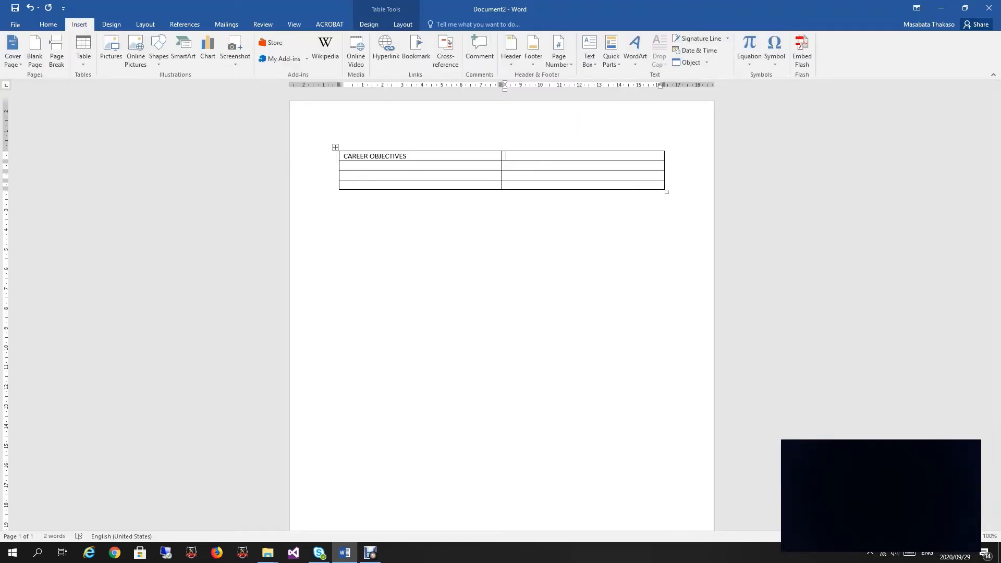
# Step: Start Text from File and browse Desktop > CSIL1551_2020 > Notes > Study Unit 4
pyautogui.click(706, 62)
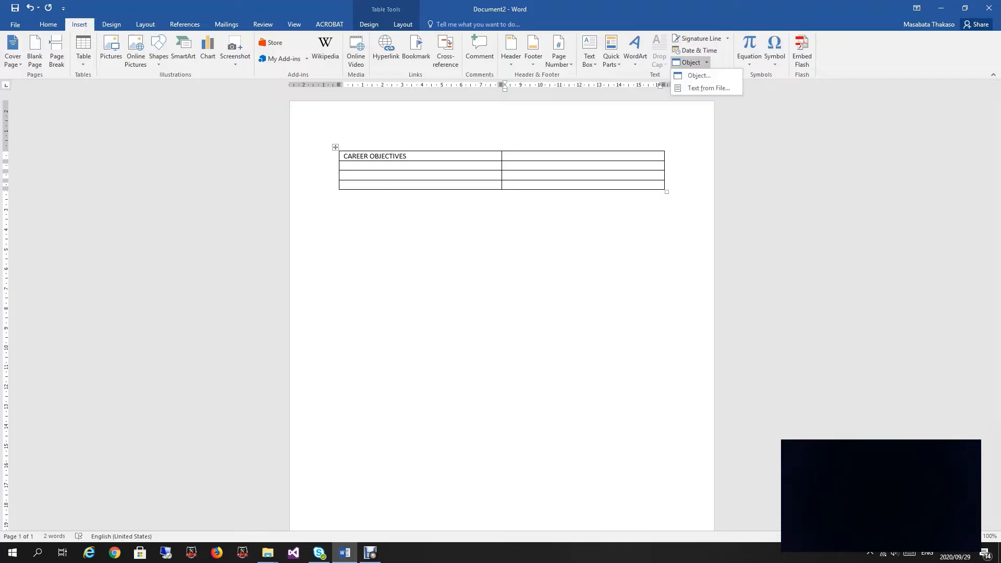
pyautogui.click(708, 88)
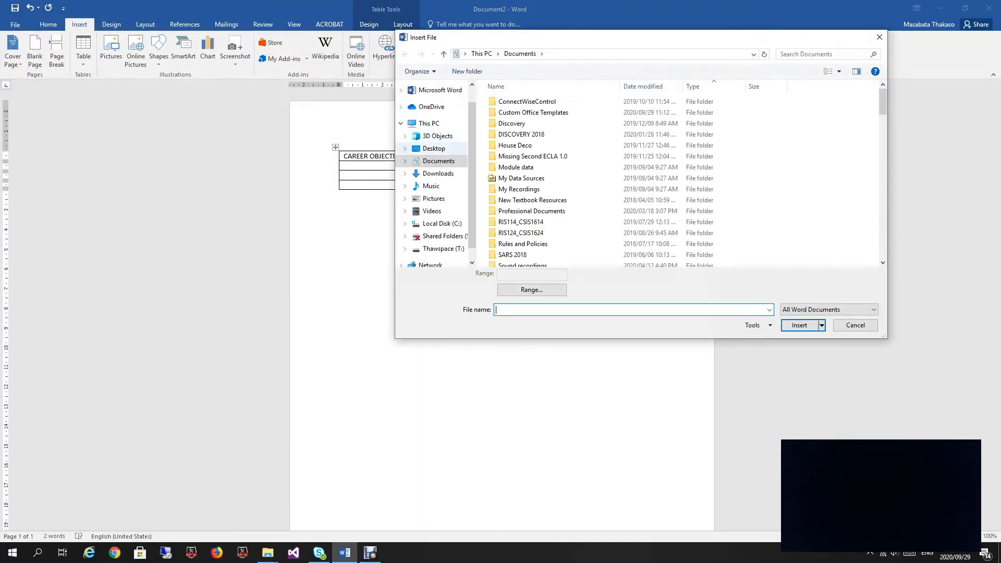
pyautogui.click(434, 149)
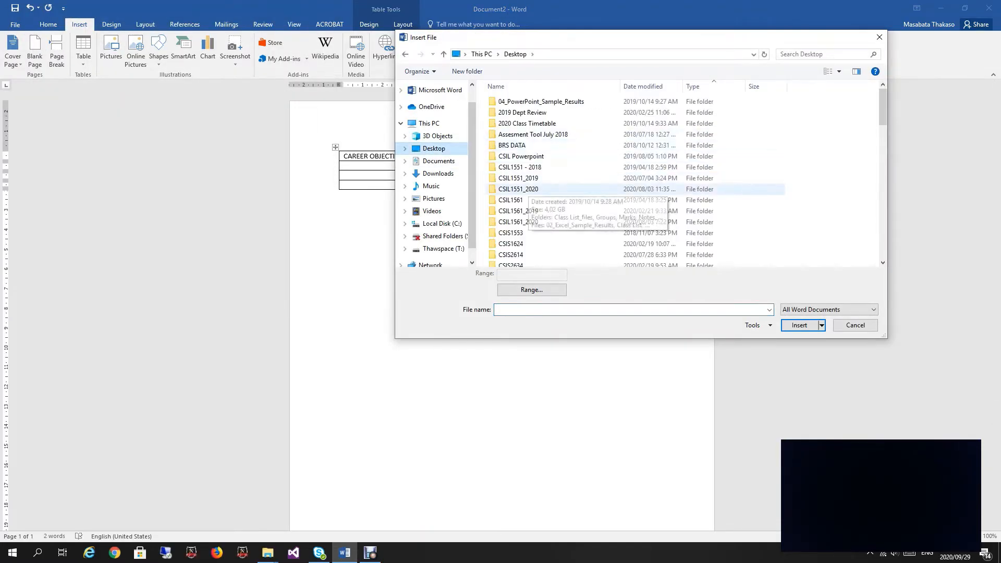
pyautogui.doubleClick(518, 189)
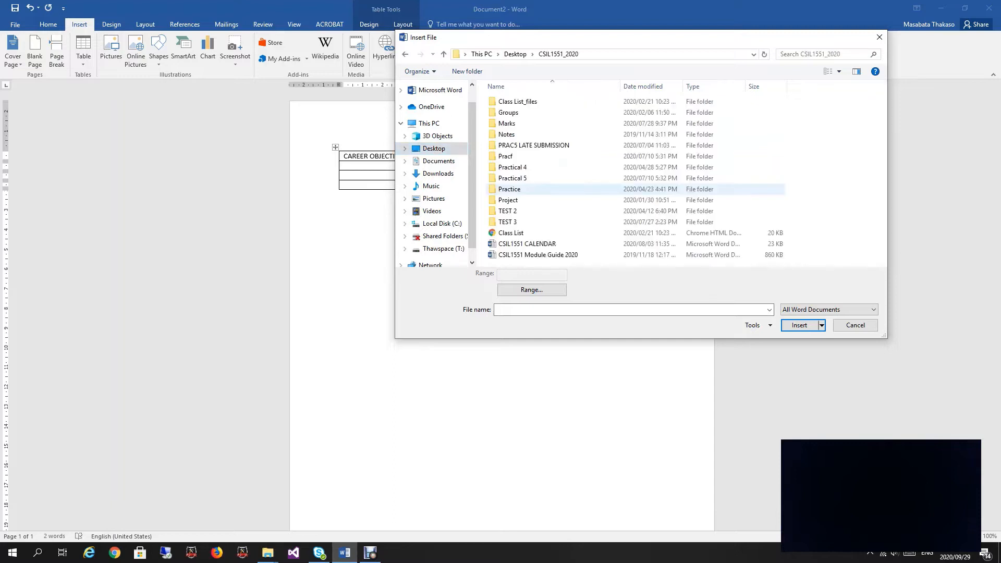
pyautogui.doubleClick(506, 134)
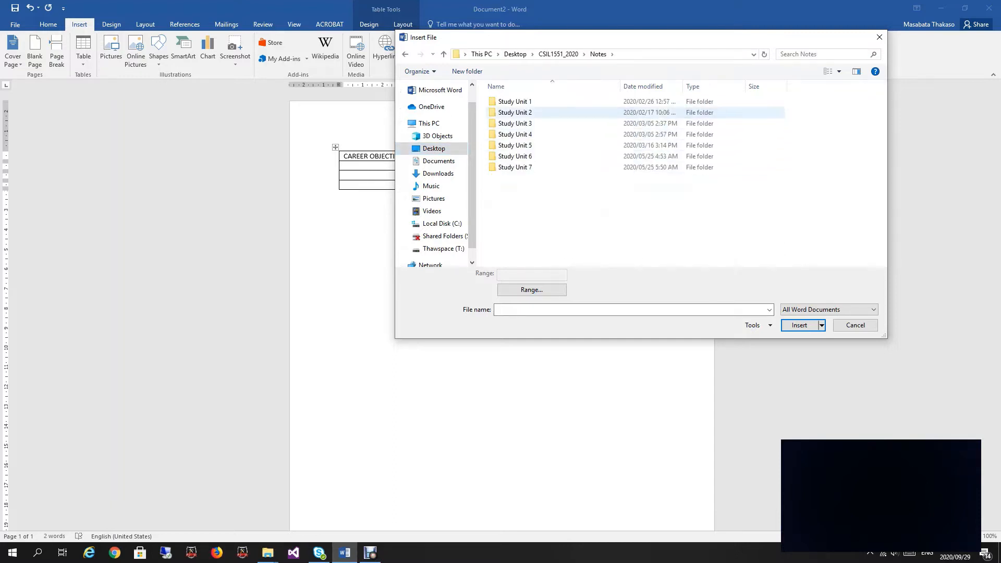
pyautogui.doubleClick(507, 134)
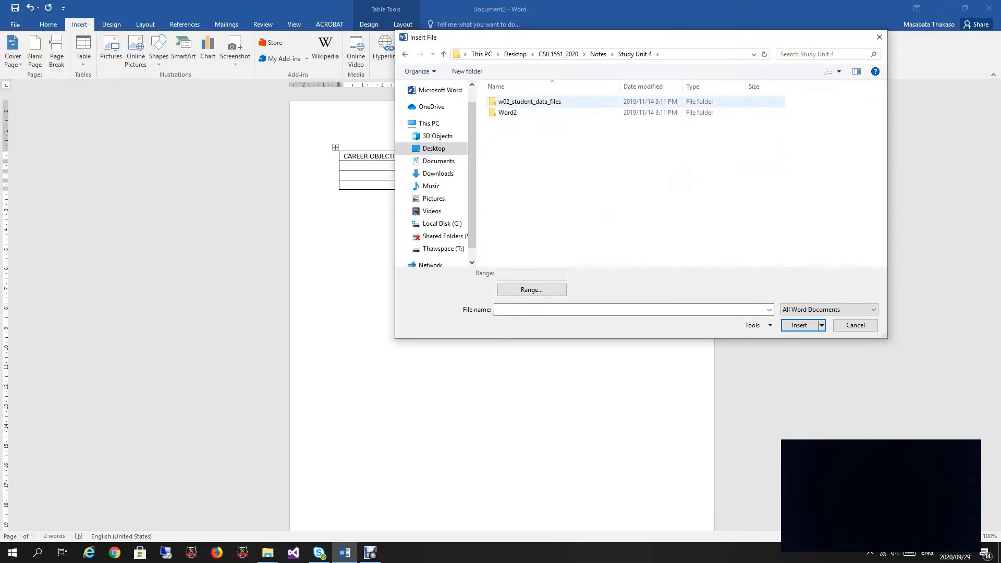
pyautogui.doubleClick(529, 101)
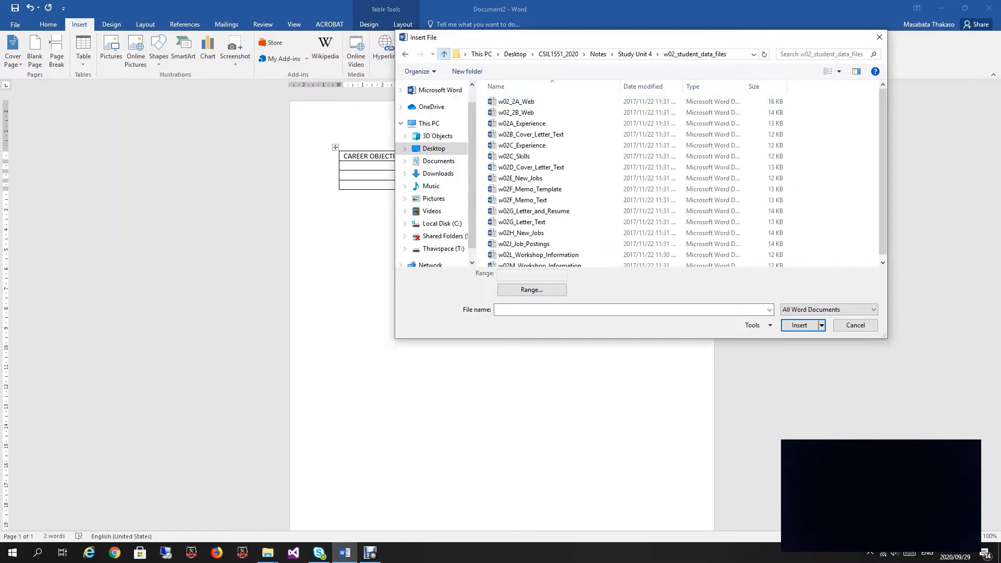
# Step: Insert F01 from Word2\2A beside CAREER OBJECTIVES and remove the extra blank line
pyautogui.click(443, 54)
pyautogui.click(507, 112)
pyautogui.doubleClick(507, 112)
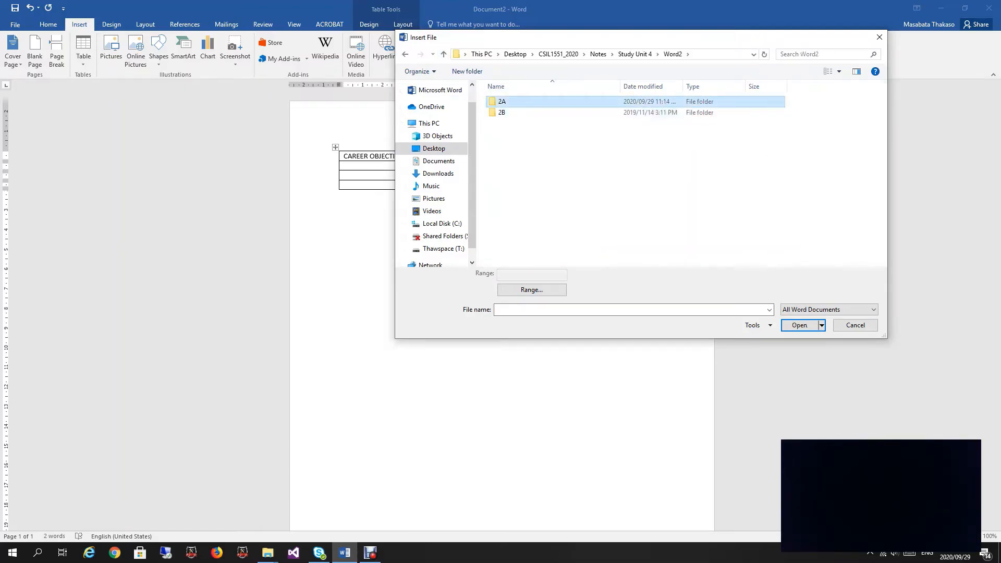
pyautogui.doubleClick(503, 101)
pyautogui.doubleClick(503, 101)
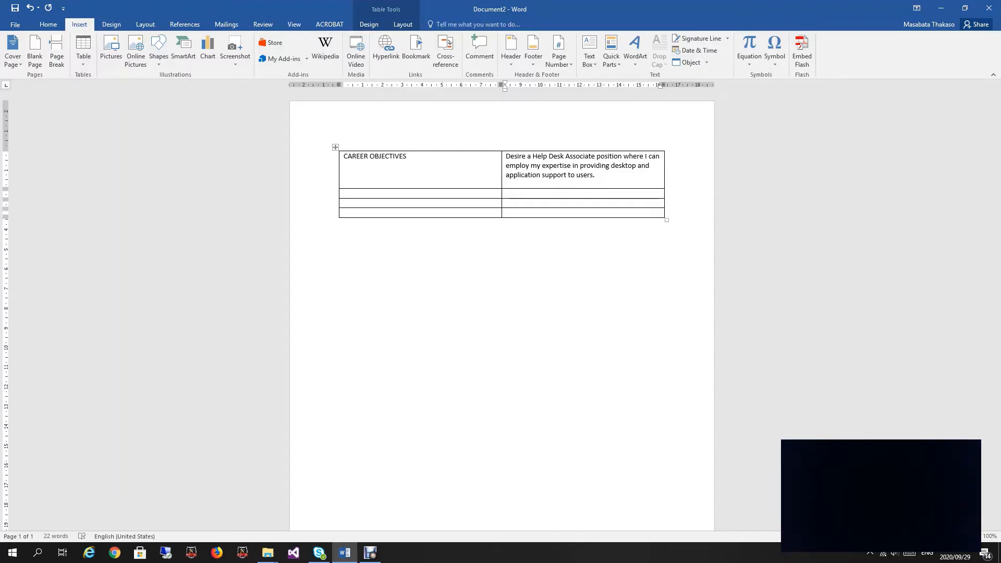
pyautogui.press('BackSpace')
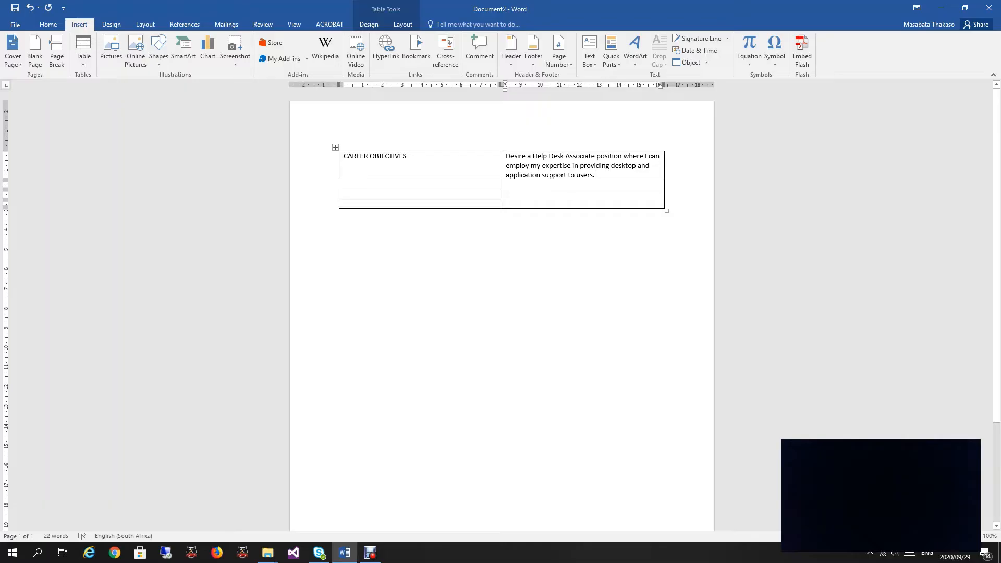
pyautogui.press('Tab')
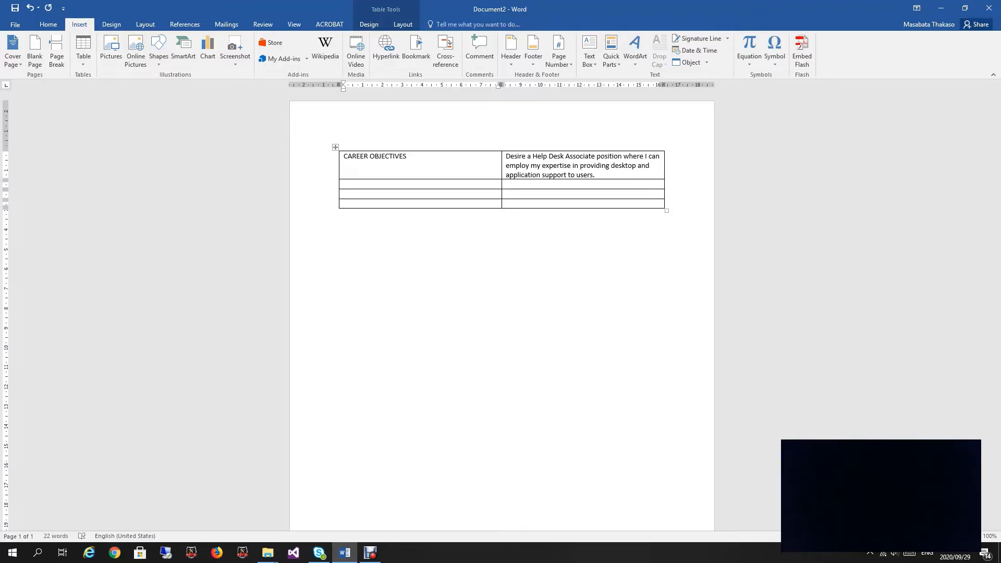
# Step: Label row two 'SUMMARY OF QUALIFICATIONS' and insert F02's qualification lines beside it
pyautogui.write('SUMMARY OF QUALIFICATIONS')
pyautogui.press('Tab')
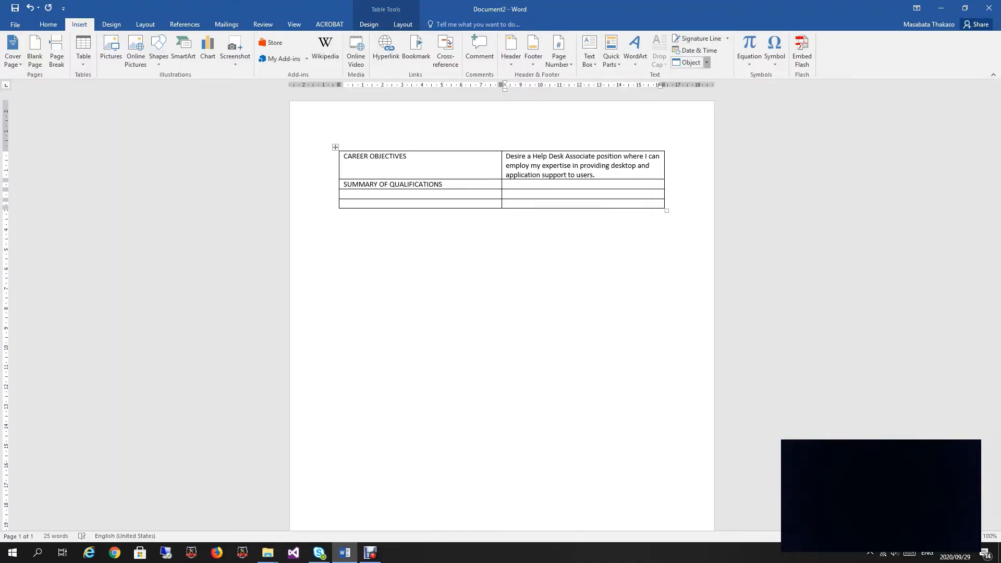
pyautogui.click(706, 62)
pyautogui.click(701, 86)
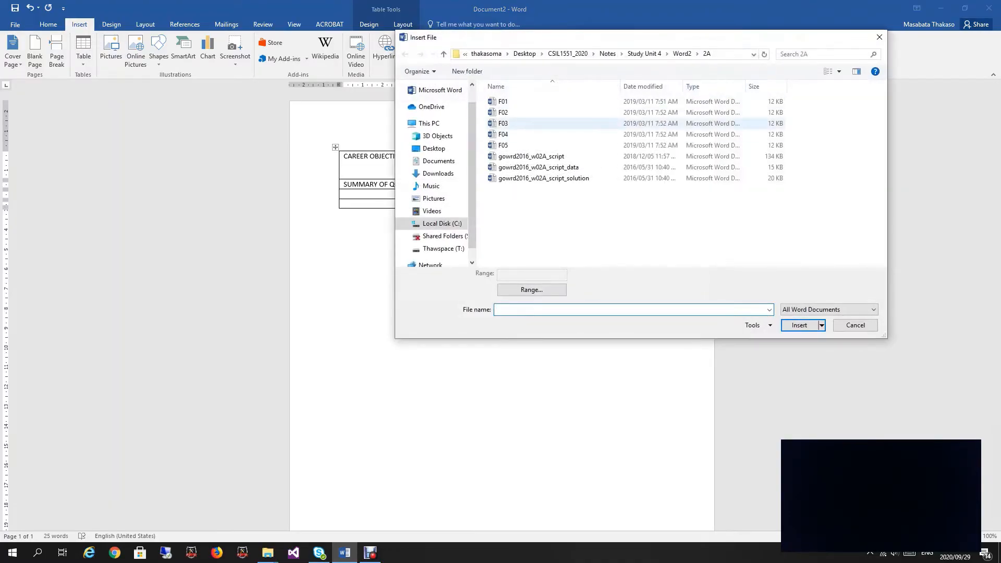
pyautogui.doubleClick(503, 112)
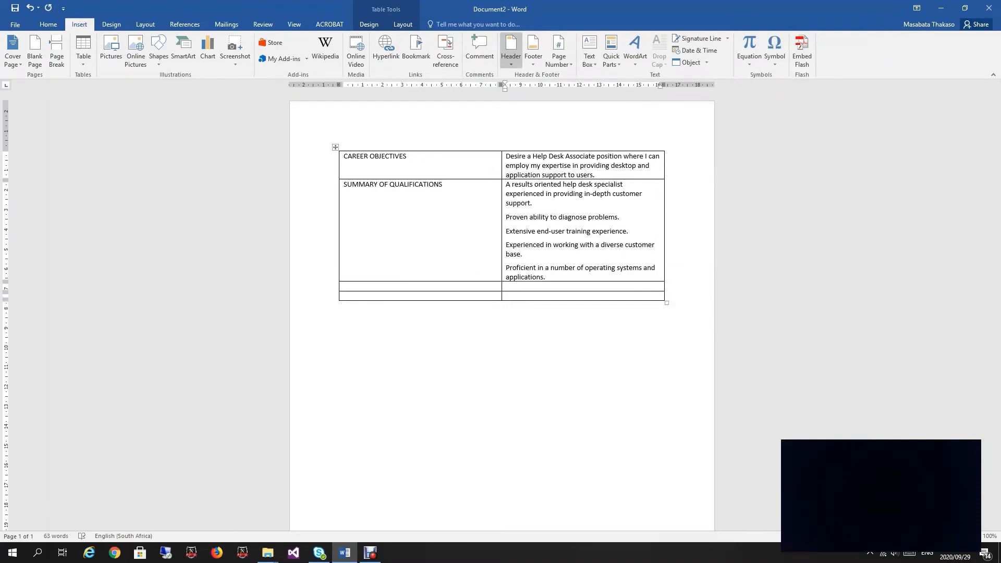
# Step: Label row three 'WORK EXPERIENCE' and move to the cell beside it
pyautogui.press('Tab')
pyautogui.write('WORK EXPERIENCE')
pyautogui.press('Tab')
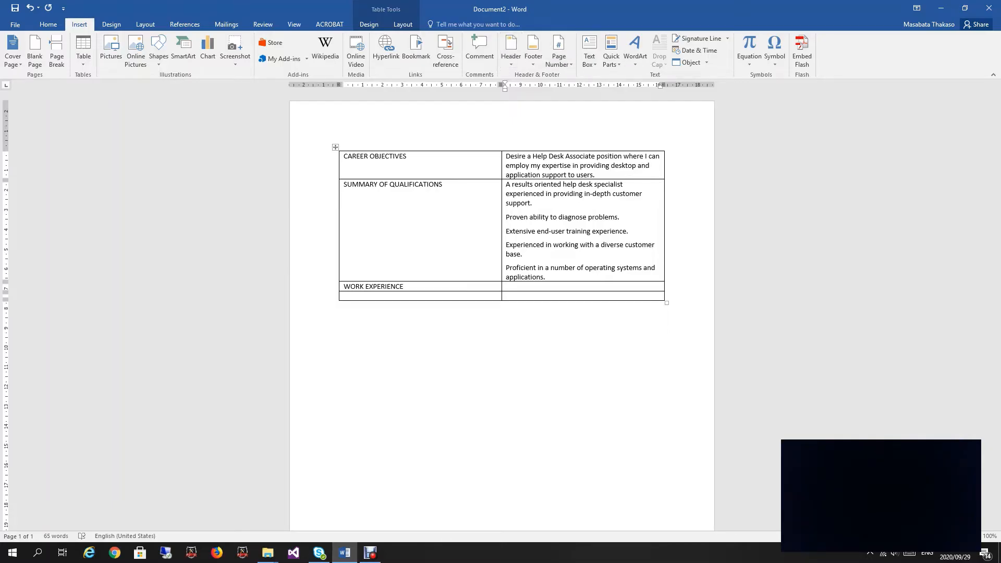
# Step: Insert F03's work history beside WORK EXPERIENCE and label row four 'EDUCATION AND QUALIFICATIONS'
pyautogui.click(707, 62)
pyautogui.click(699, 87)
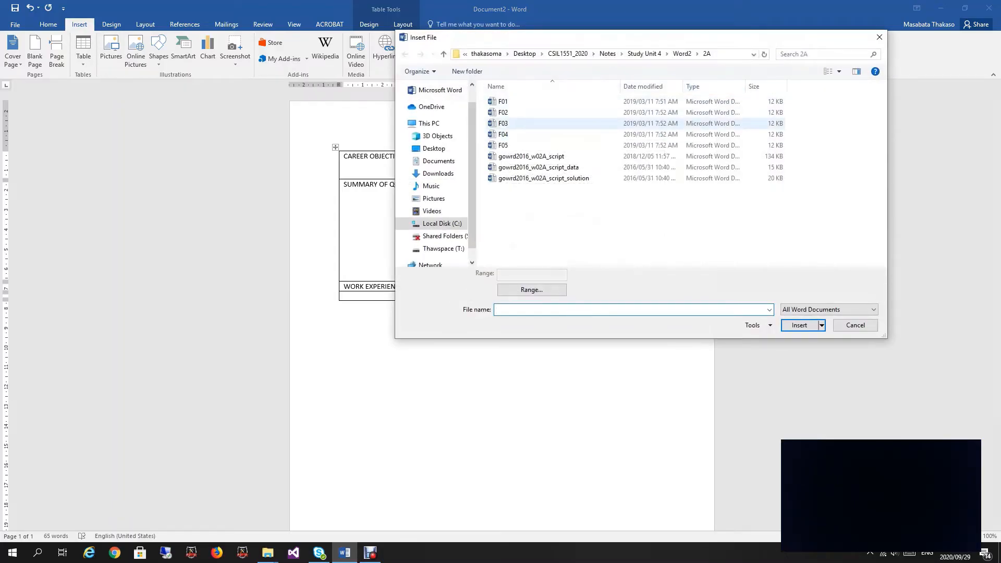
pyautogui.doubleClick(521, 123)
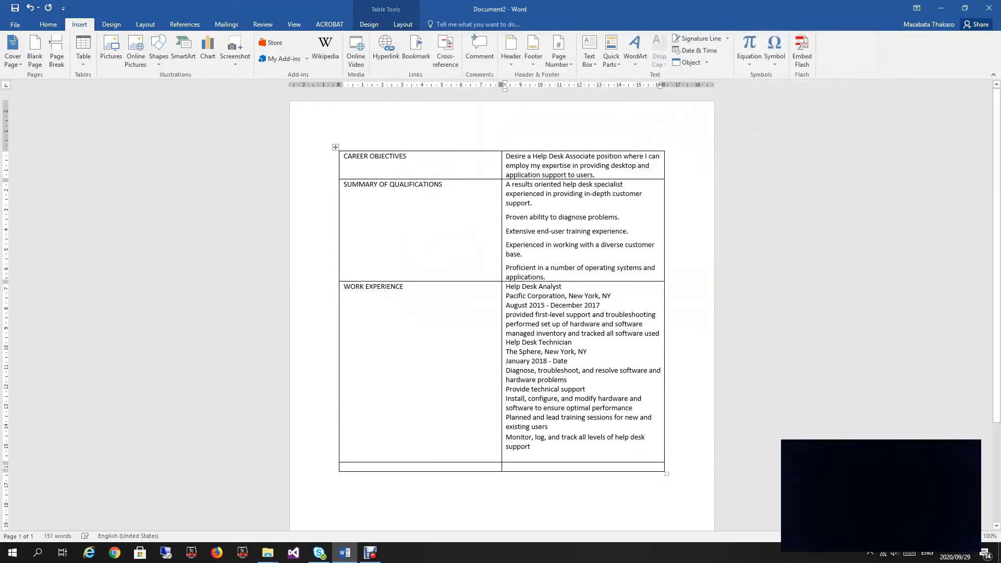
pyautogui.press('BackSpace')
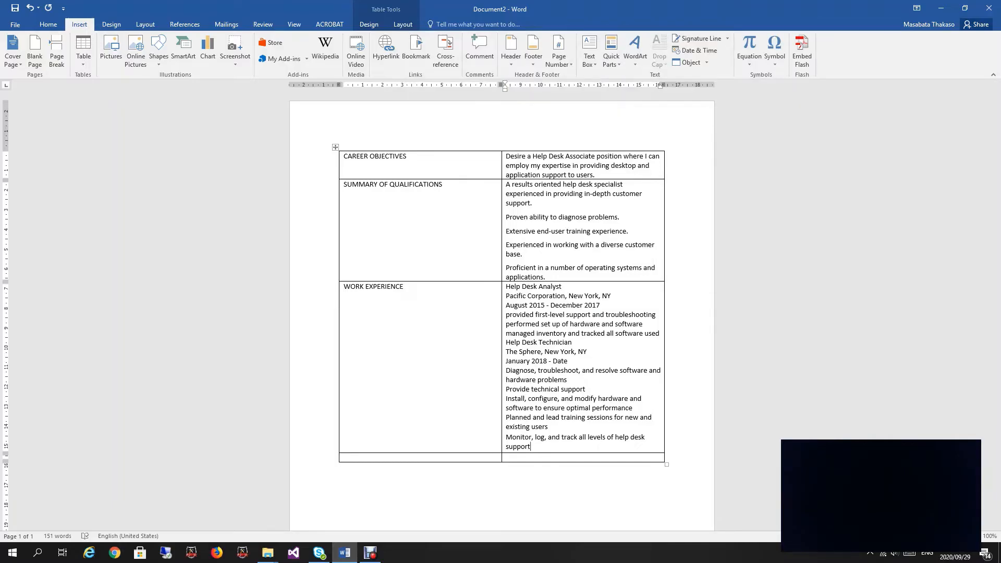
pyautogui.click(344, 458)
pyautogui.write('EDUCATION AND QUALIFICATIONS')
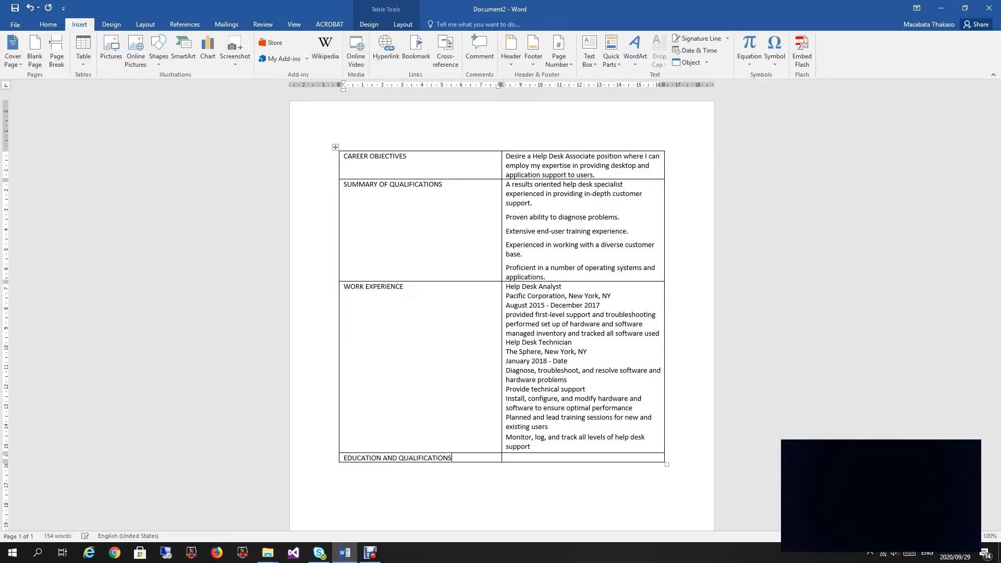
# Step: Fill the last cell with F04's Purdue degree and certifications, removing the trailing empty paragraph
pyautogui.click(506, 458)
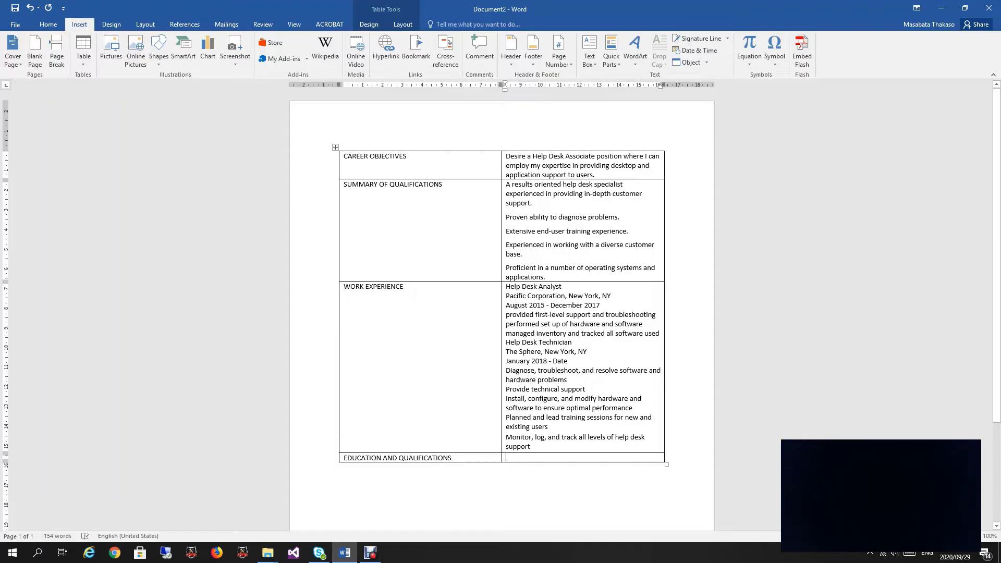
pyautogui.click(689, 62)
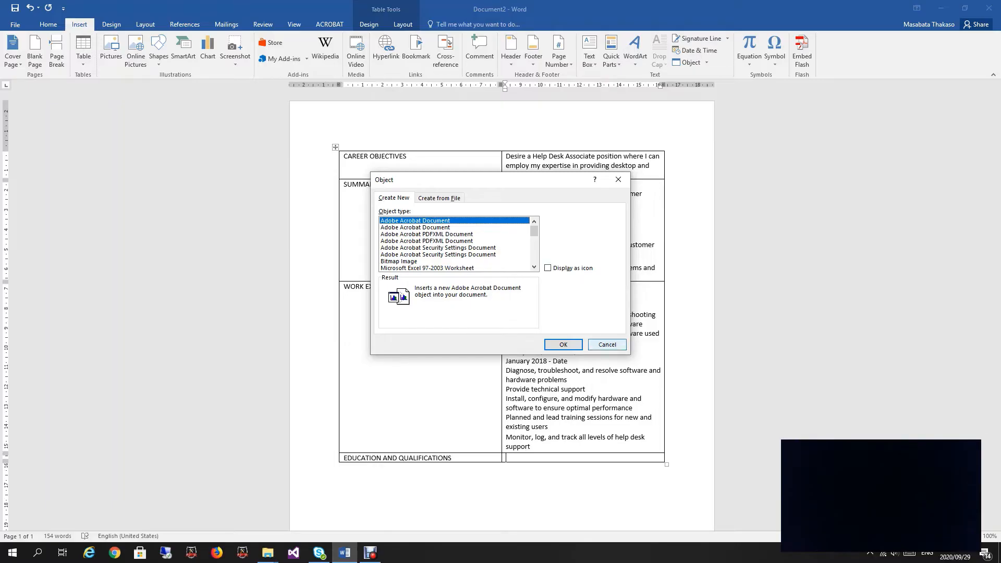
pyautogui.click(607, 344)
pyautogui.click(706, 62)
pyautogui.click(708, 88)
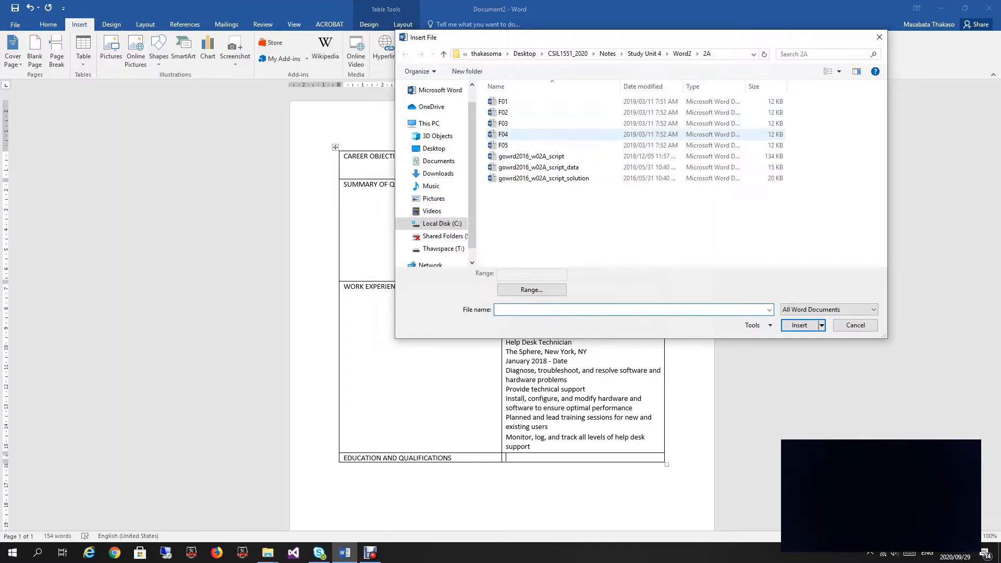
pyautogui.doubleClick(503, 134)
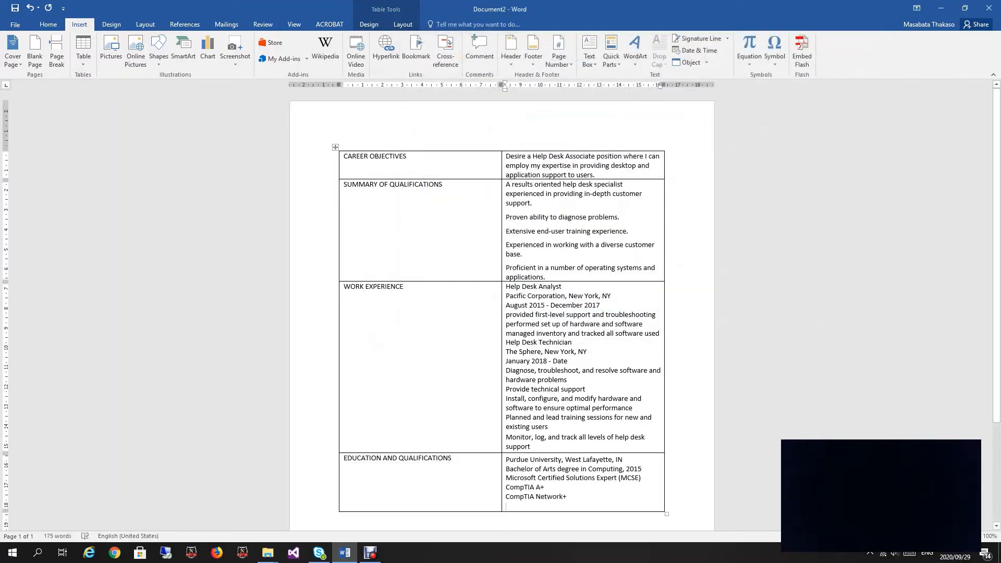
pyautogui.press('BackSpace')
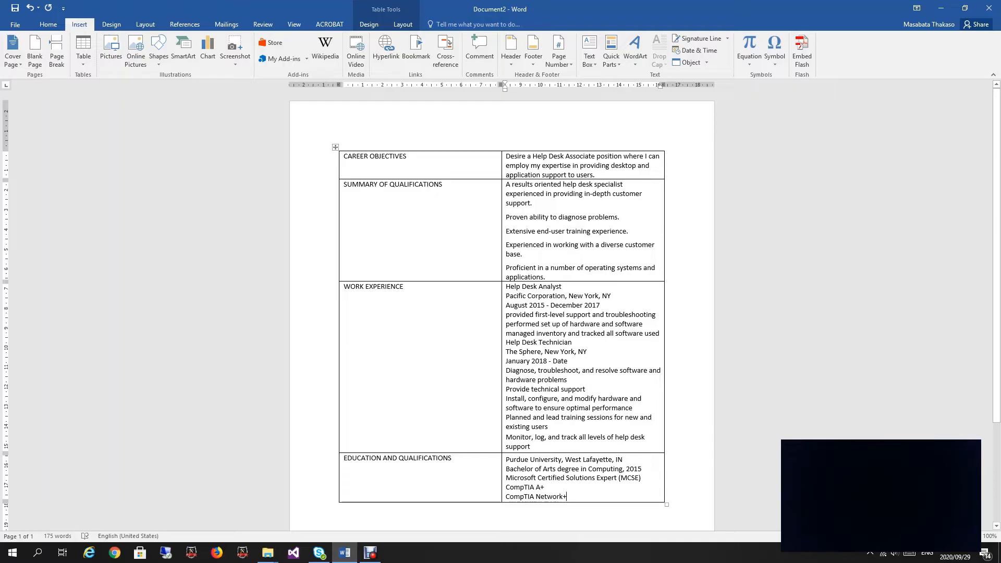
# Step: Select the five Summary of Qualifications paragraphs and make them a bulleted list
pyautogui.click(504, 219)
pyautogui.moveTo(505, 184); pyautogui.dragTo(545, 277)
pyautogui.click(538, 268)
pyautogui.moveTo(506, 184); pyautogui.dragTo(545, 277)
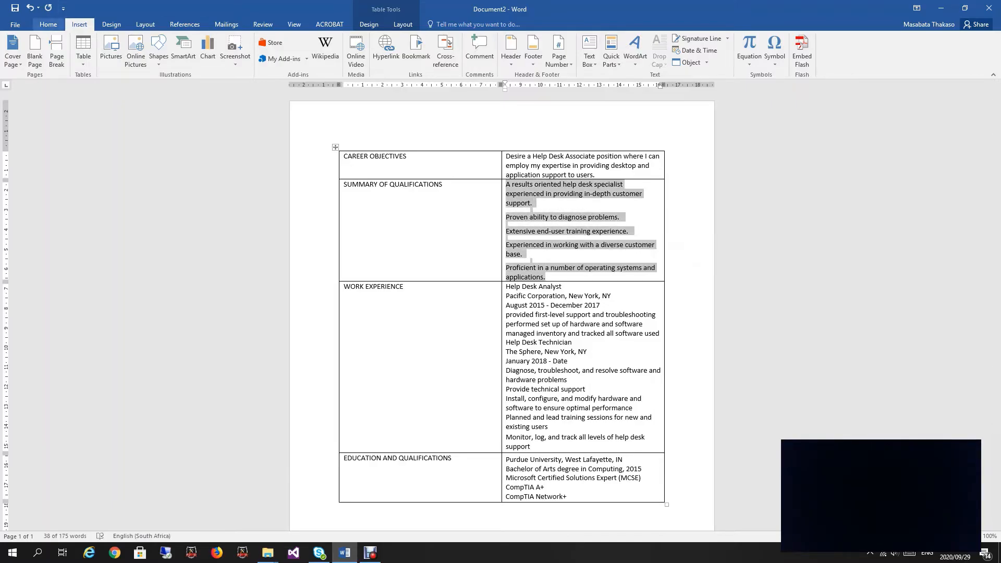
pyautogui.click(48, 24)
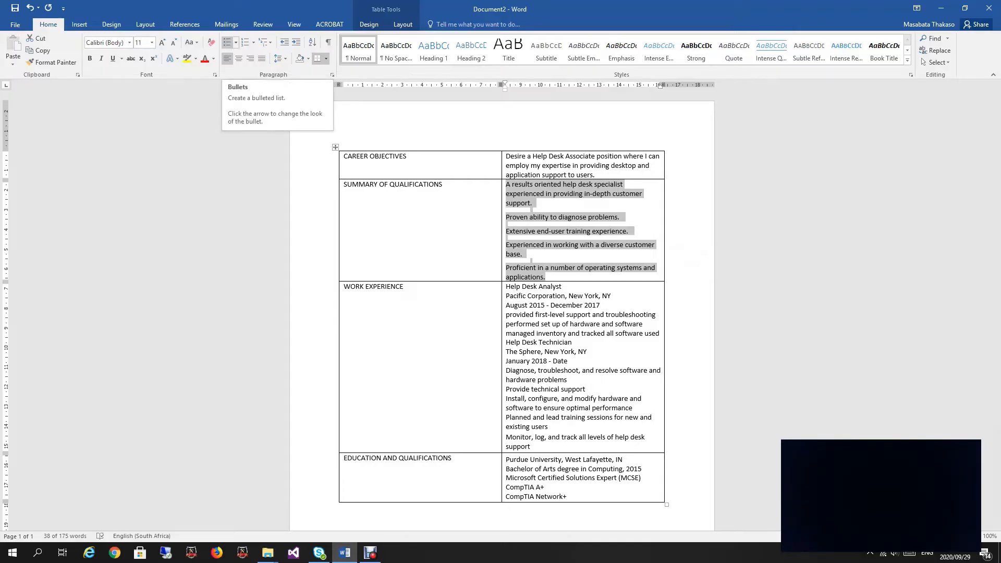
pyautogui.click(227, 42)
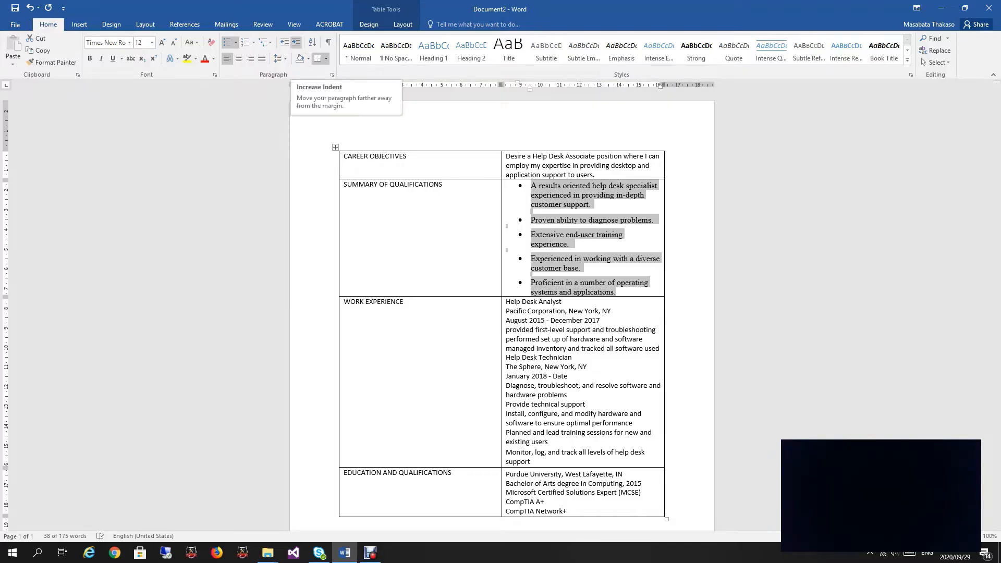
# Step: Adjust the bulleted list's indent until it sits at the cell's left margin
pyautogui.click(296, 42)
pyautogui.click(296, 43)
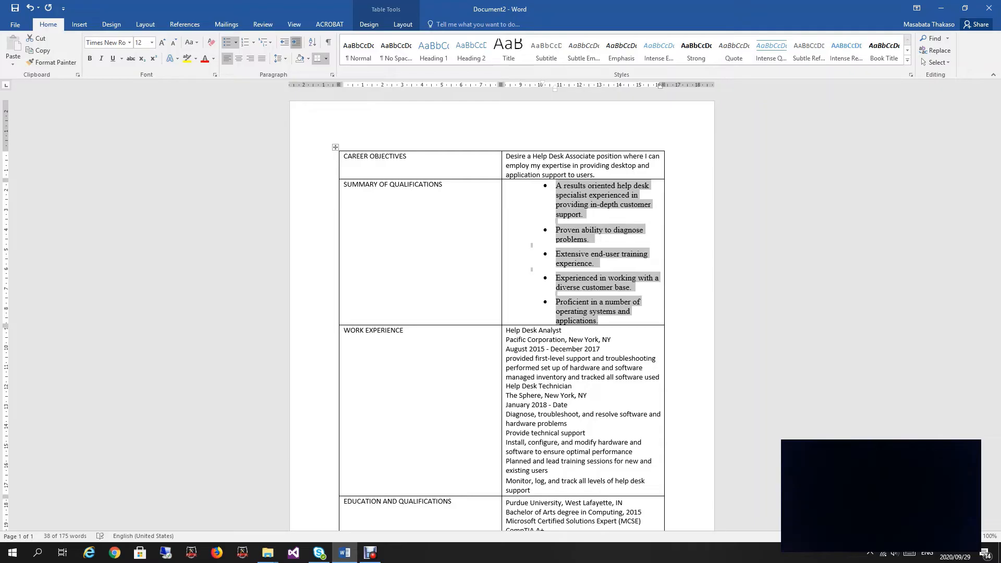
pyautogui.click(296, 42)
pyautogui.click(284, 42)
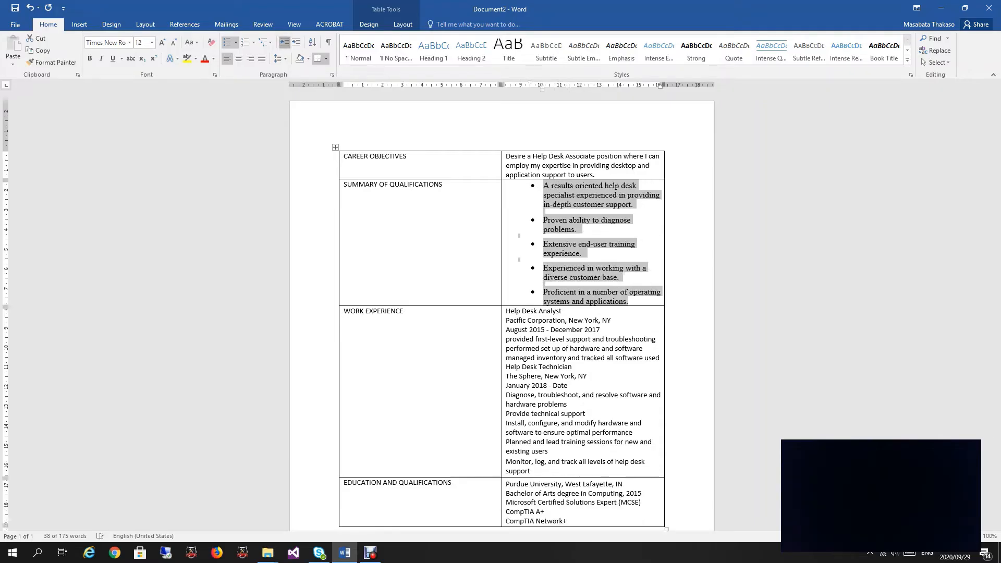
pyautogui.click(285, 42)
pyautogui.click(284, 42)
pyautogui.click(296, 42)
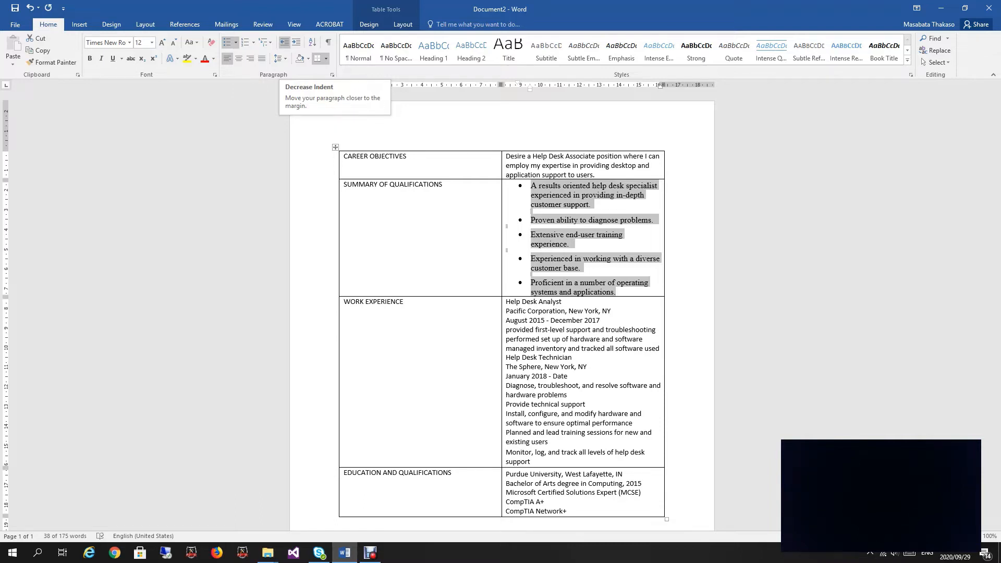
pyautogui.click(284, 42)
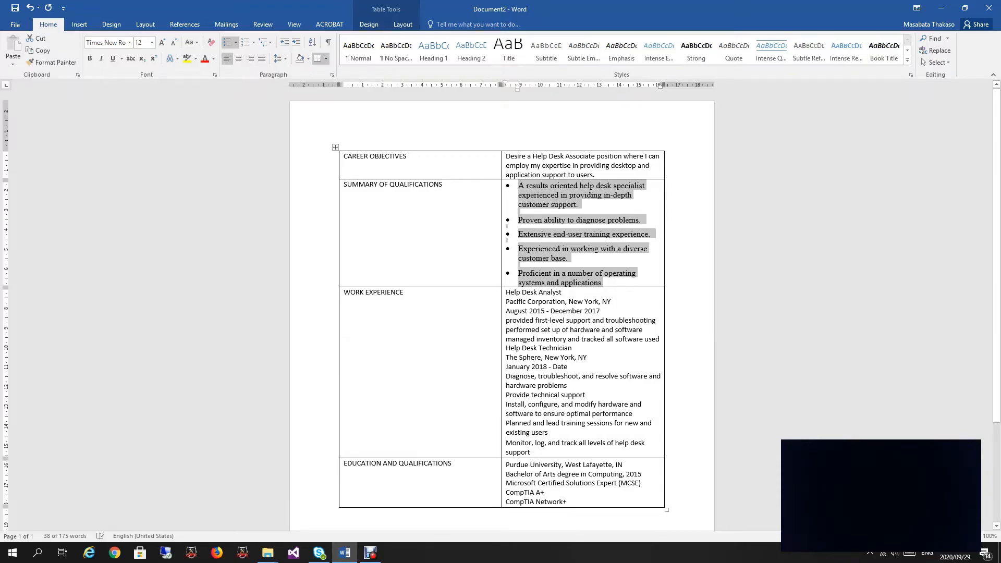
# Step: Drag the middle column border left to narrow the label column and widen the content column
pyautogui.scroll(-1, 501, 313)
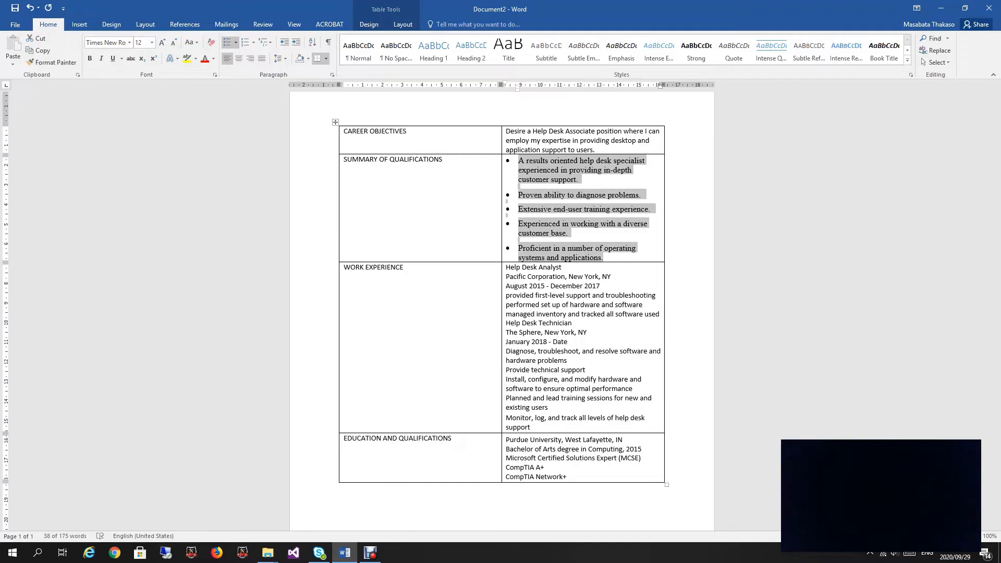
pyautogui.moveTo(502, 323); pyautogui.dragTo(464, 323)
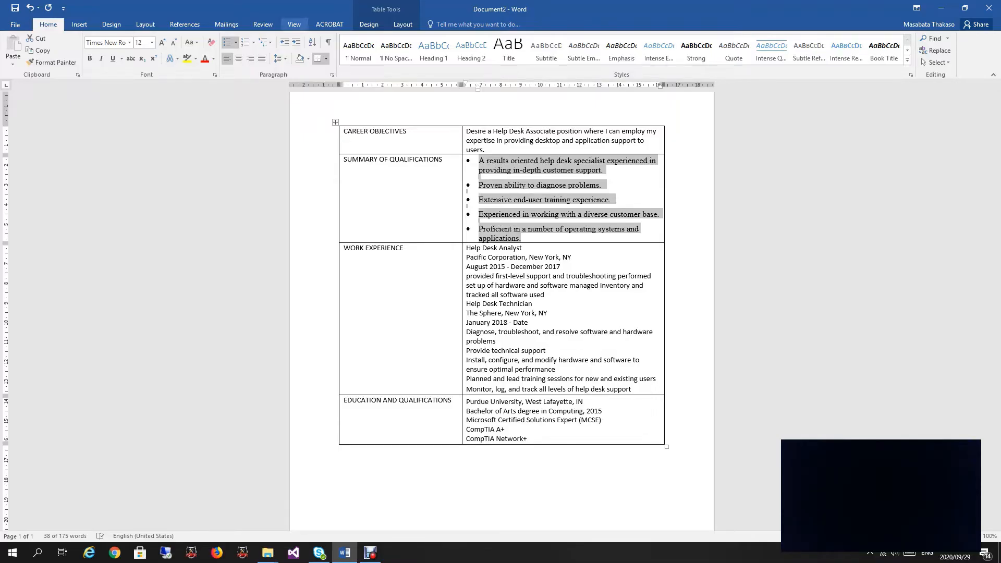
pyautogui.click(294, 25)
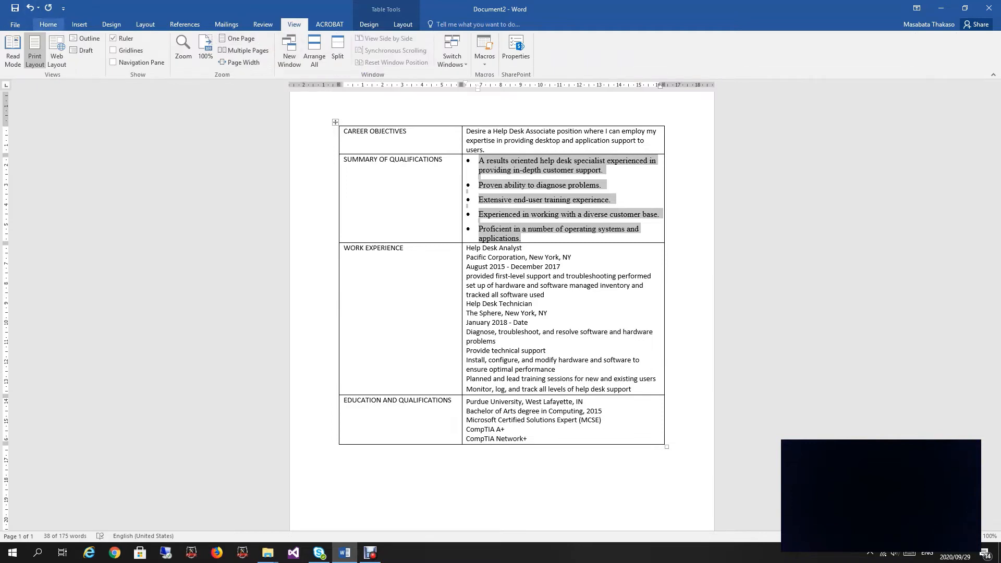
pyautogui.click(48, 25)
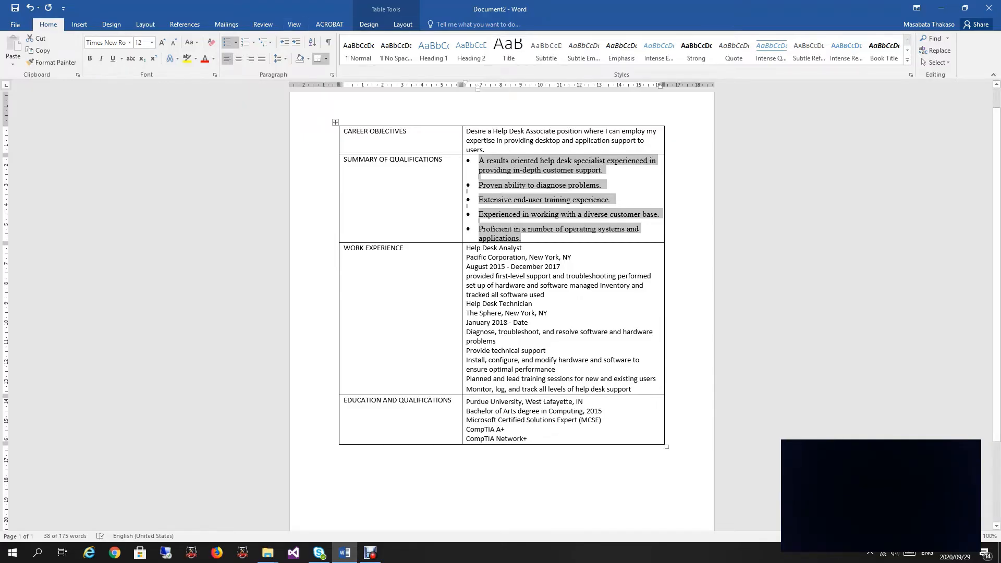
# Step: Select the table, show the Table Tools Layout tab, and place the caret in the Education row
pyautogui.click(335, 122)
pyautogui.click(368, 24)
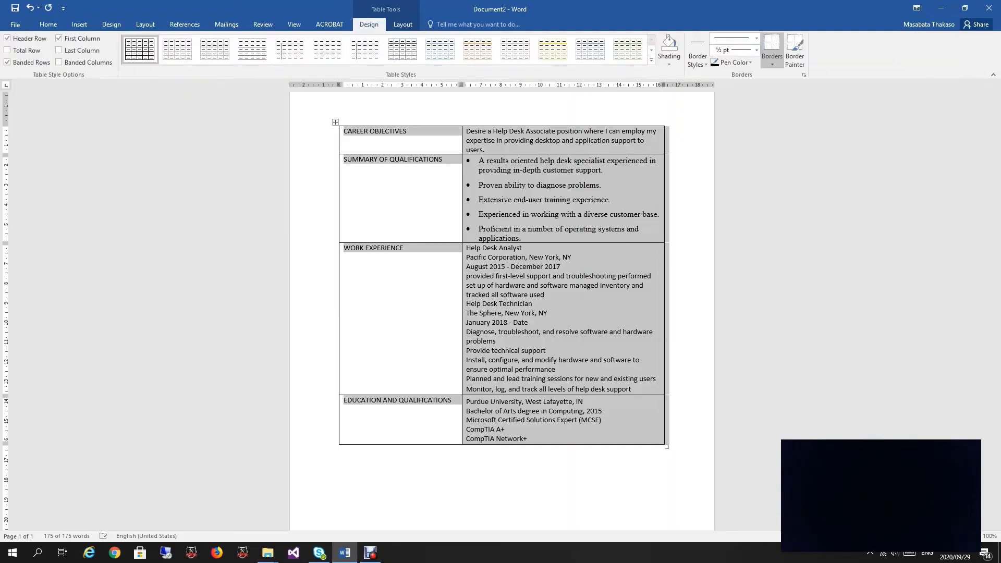
pyautogui.click(402, 24)
pyautogui.click(369, 24)
pyautogui.click(402, 25)
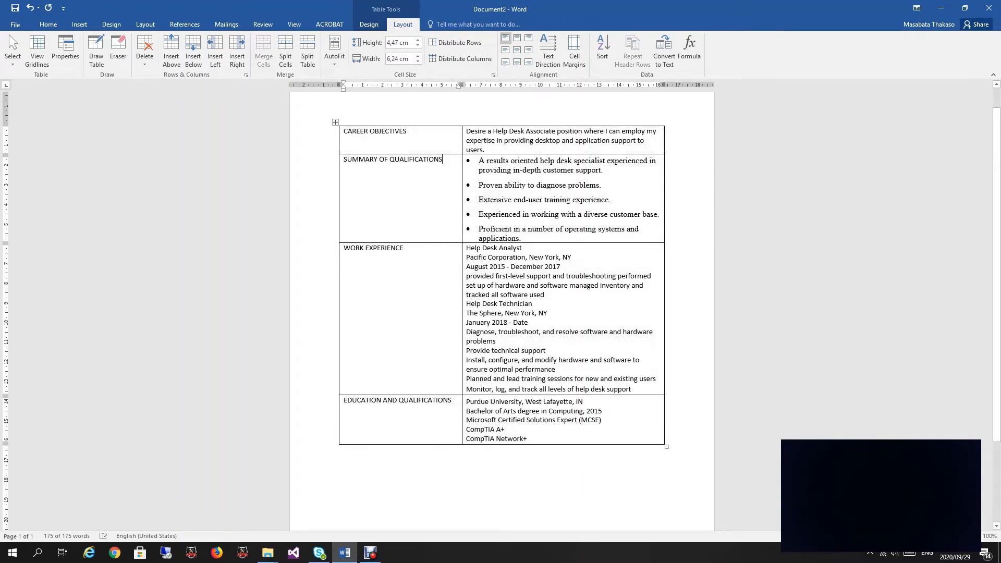
pyautogui.click(396, 203)
pyautogui.click(396, 401)
# Step: Insert an empty row above EDUCATION AND QUALIFICATIONS in the resume table
pyautogui.rightClick(408, 400)
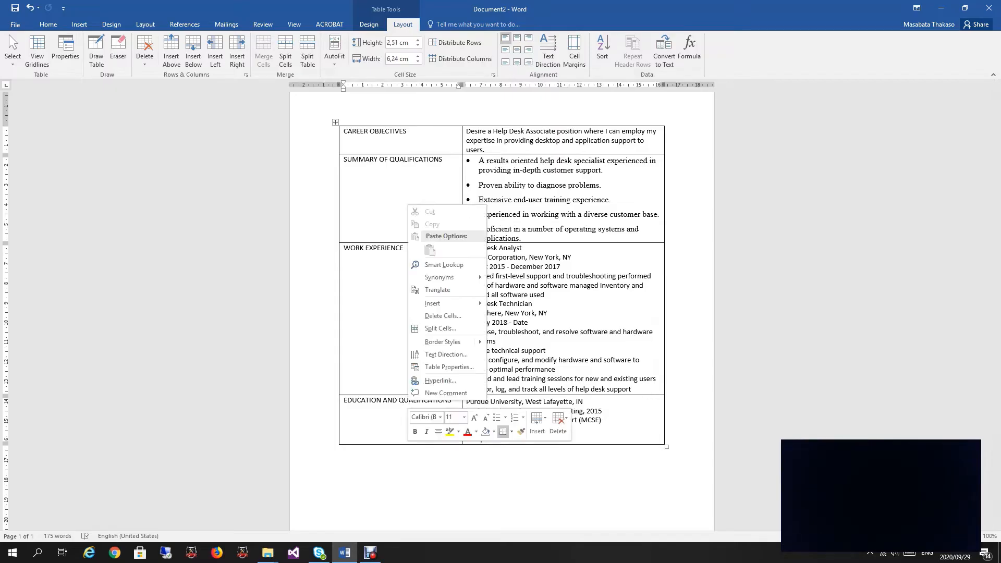
pyautogui.moveTo(433, 304)
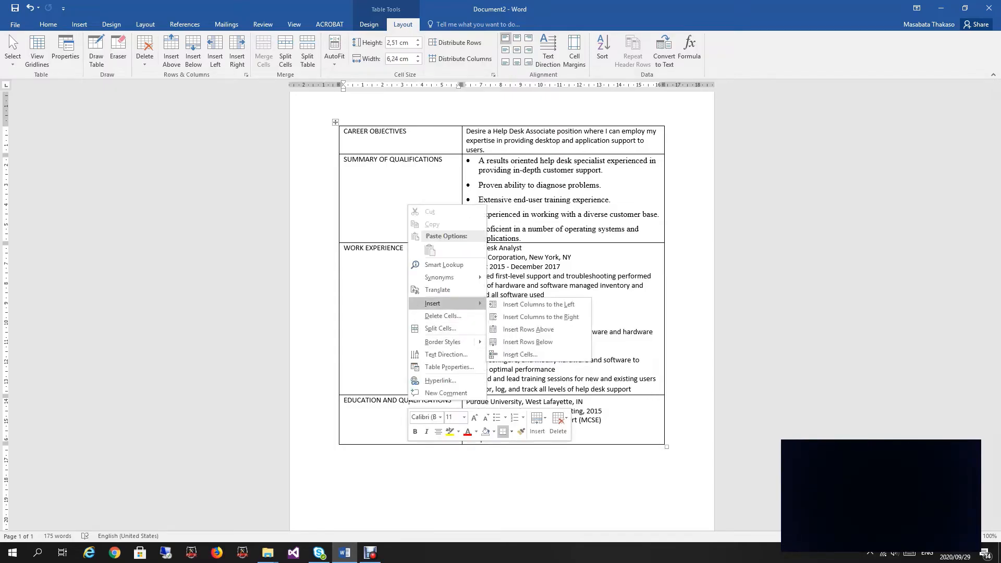
pyautogui.click(528, 329)
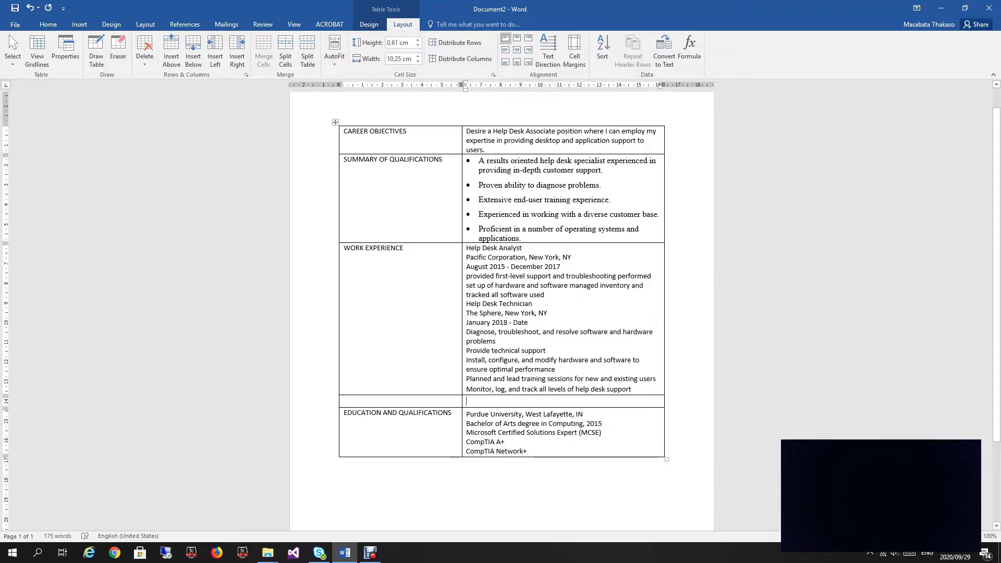
# Step: Select the whole resume table and delete it
pyautogui.hotkey('ctrl', 'a')
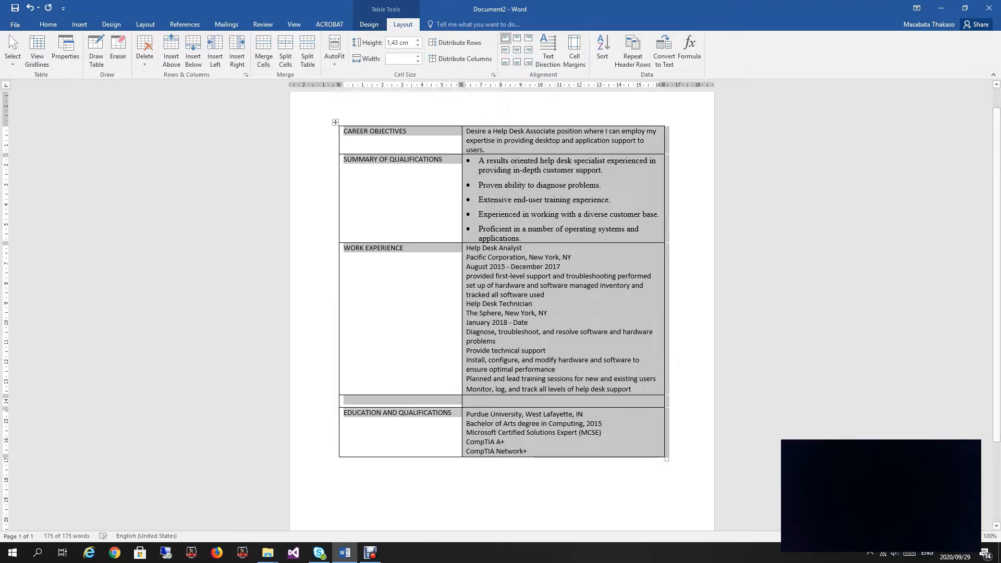
pyautogui.click(145, 58)
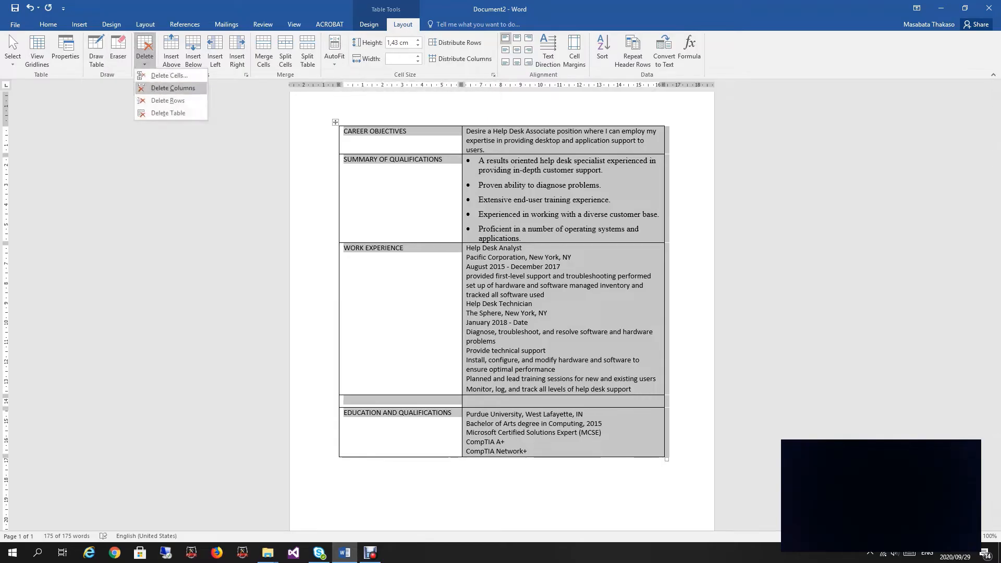
pyautogui.click(168, 112)
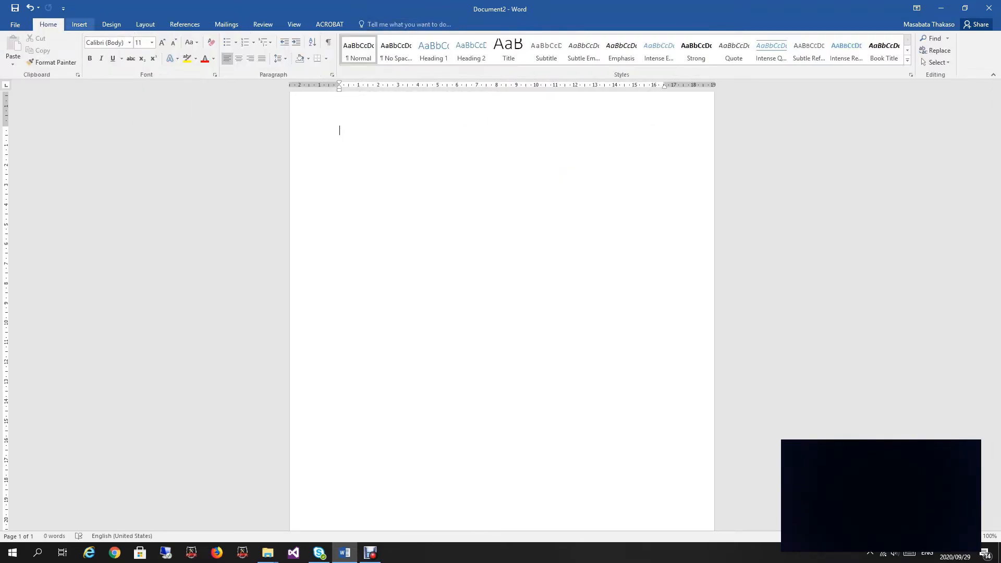
# Step: Undo the table deletion and the empty row, restoring the original resume table
pyautogui.click(80, 25)
pyautogui.click(84, 50)
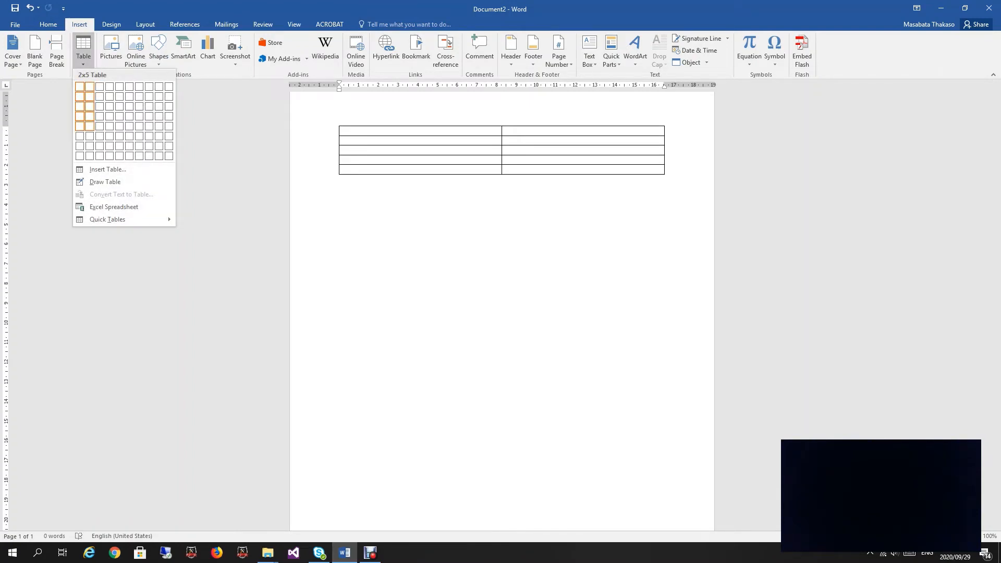
pyautogui.press('Escape')
pyautogui.hotkey('ctrl', 'z')
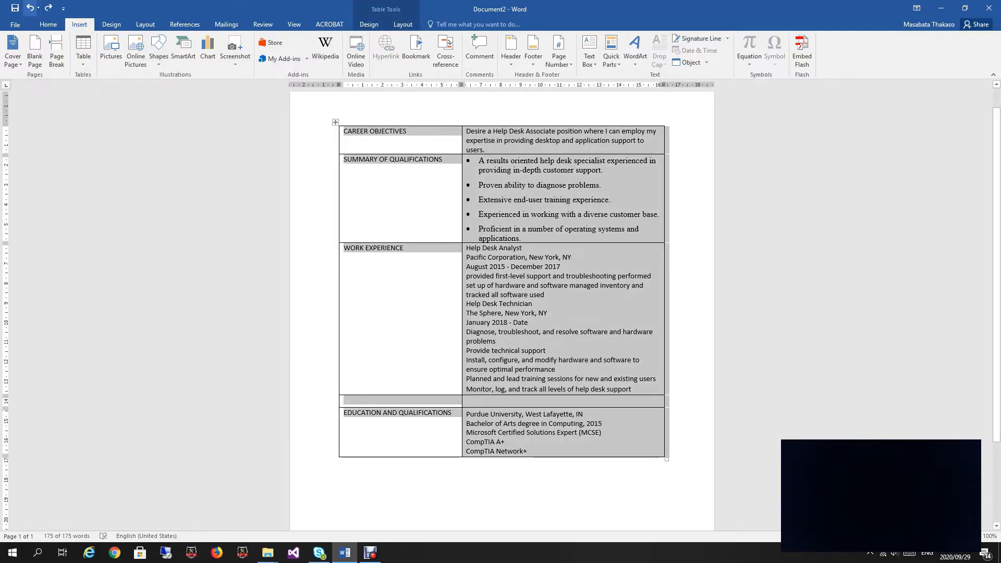
pyautogui.hotkey('ctrl', 'z')
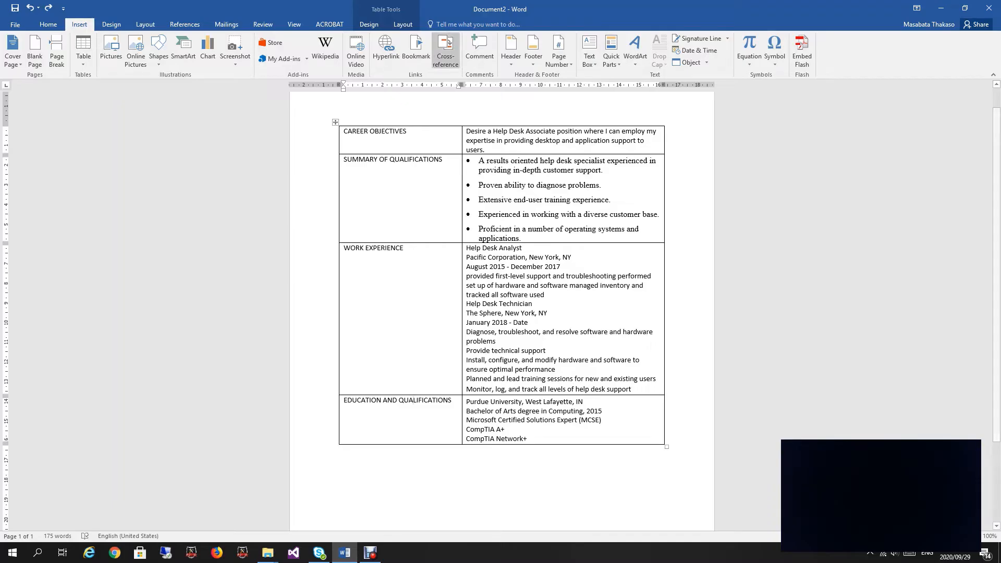
pyautogui.click(402, 25)
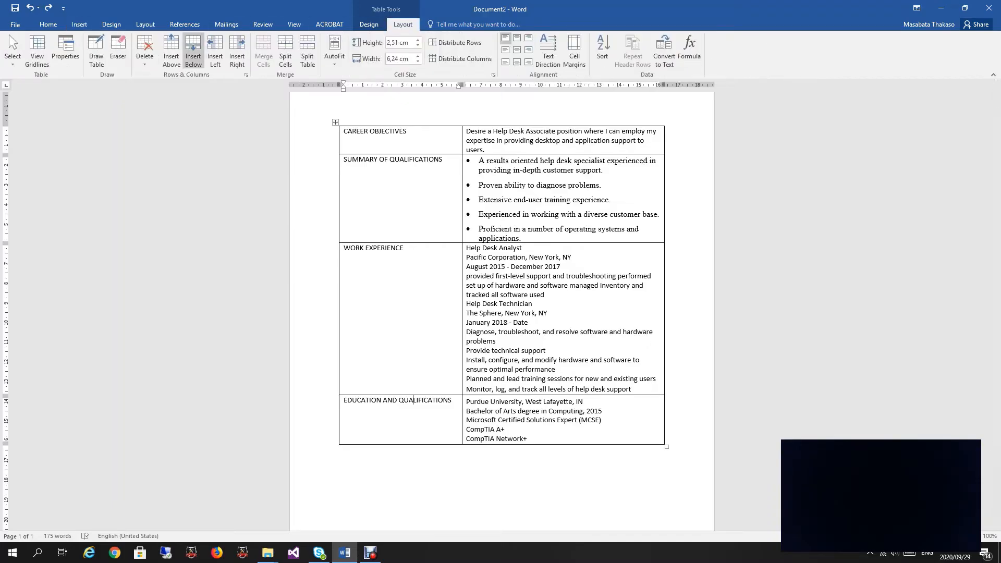
# Step: Add a new row between WORK EXPERIENCE and EDUCATION AND QUALIFICATIONS
pyautogui.click(171, 52)
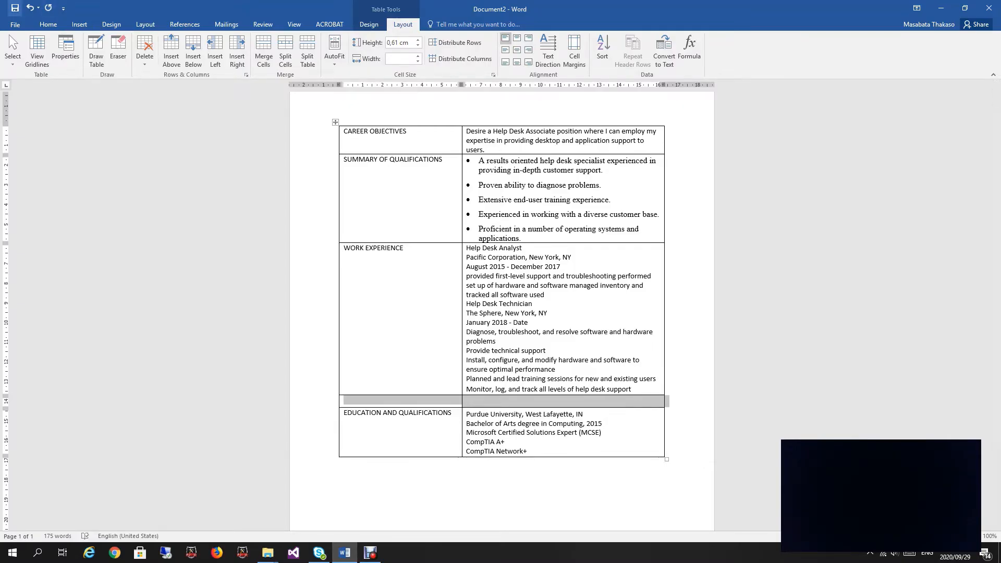
pyautogui.click(29, 7)
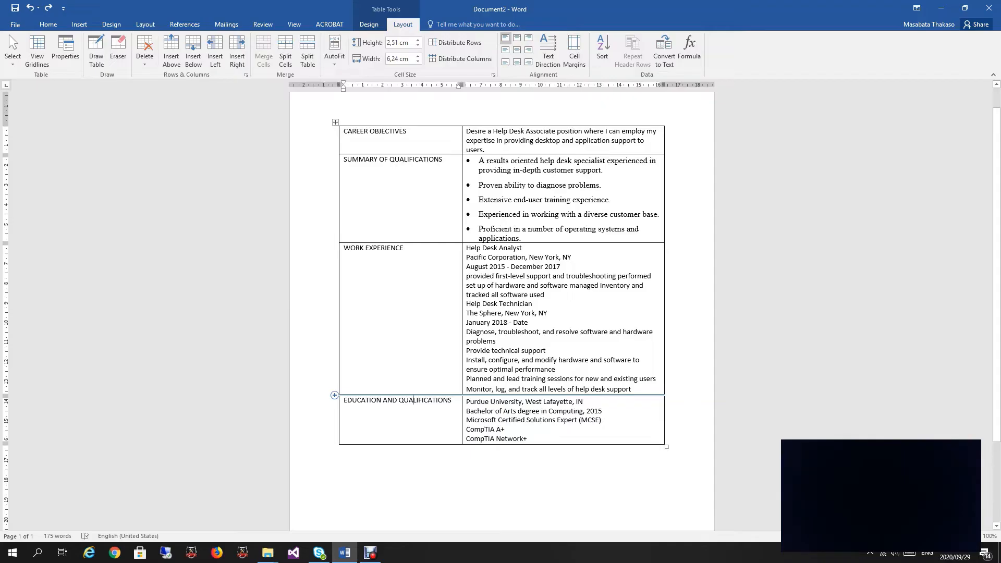
pyautogui.click(334, 395)
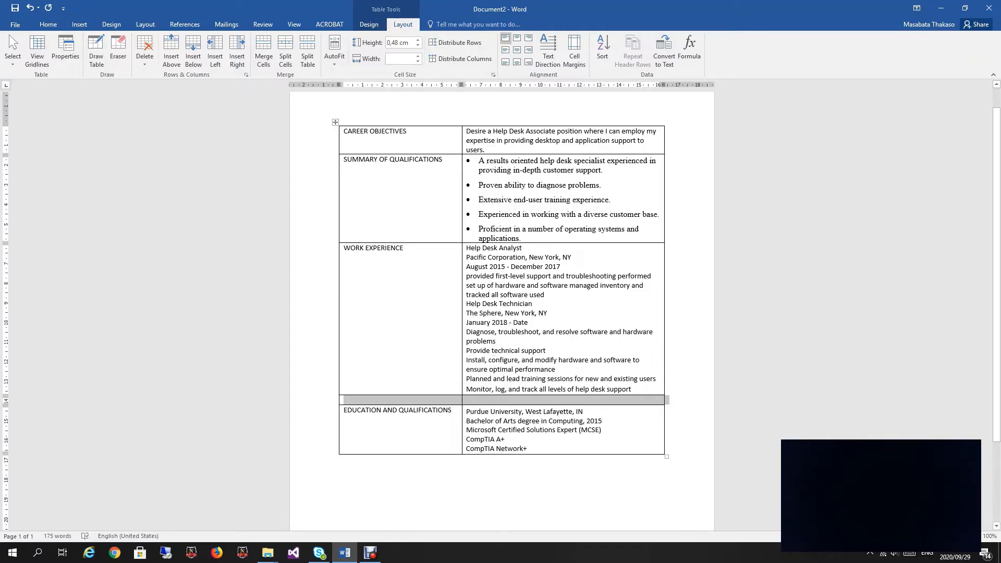
# Step: Label the new row's left cell TECHNICAL SKILLS and move into its right cell
pyautogui.click(344, 400)
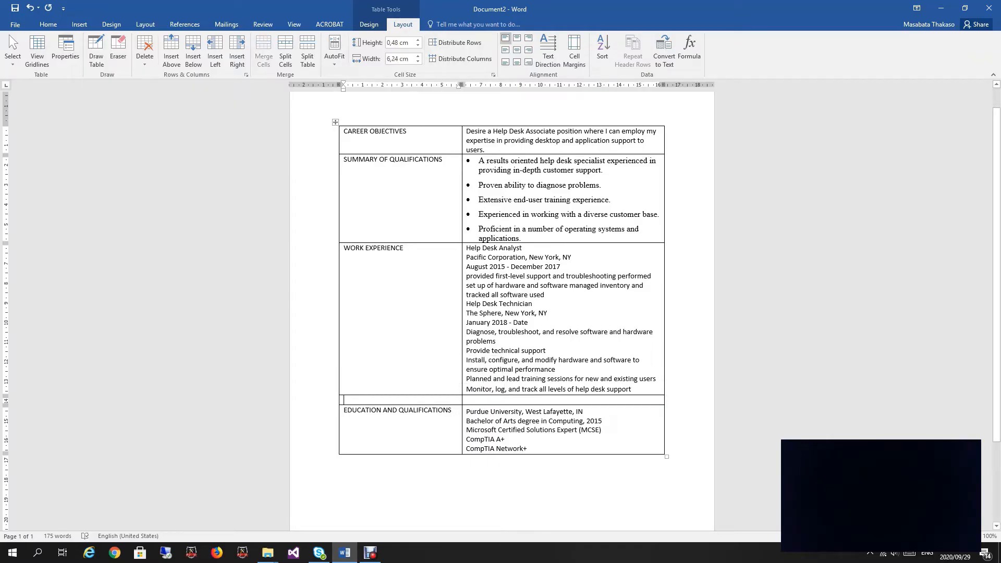
pyautogui.write('TECH')
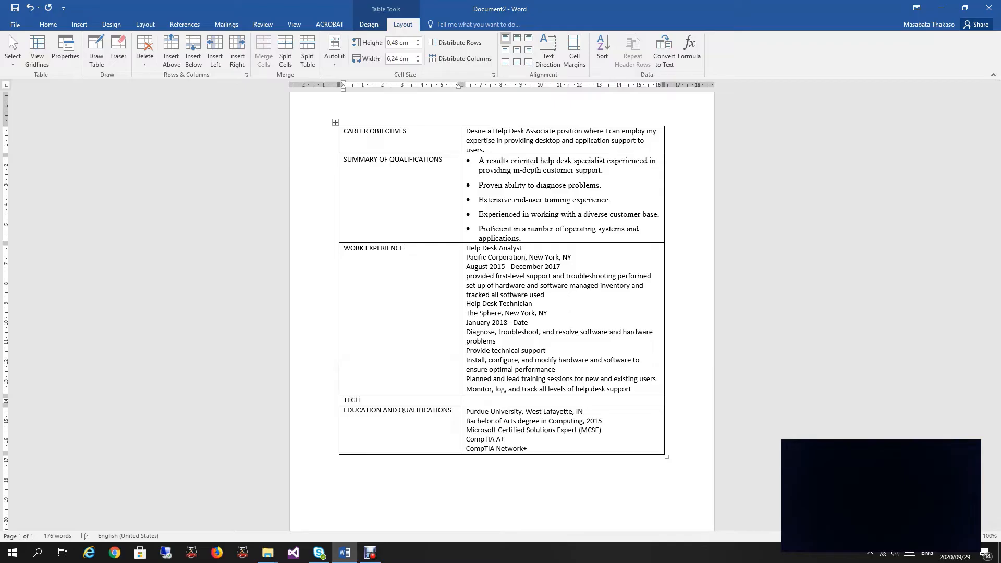
pyautogui.write('NICAL SKILLS')
pyautogui.click(522, 400)
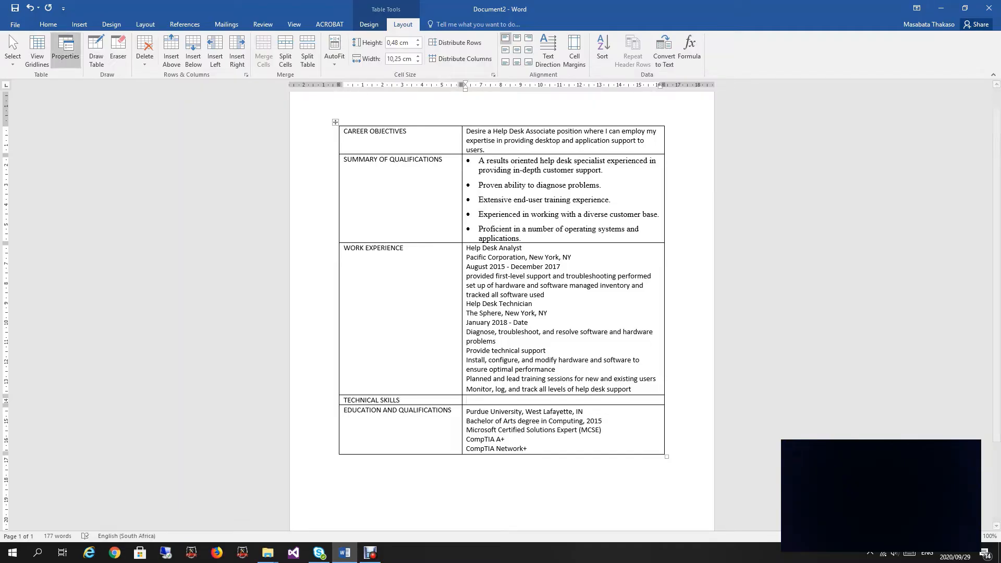
pyautogui.click(79, 25)
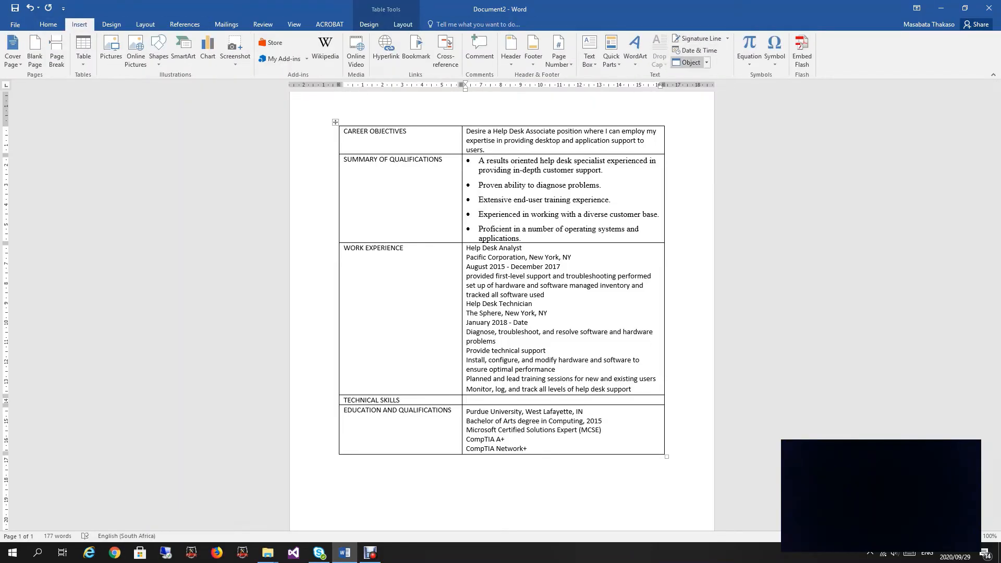
# Step: Fill the TECHNICAL SKILLS cell with text from the skills data file, removing the trailing blank line
pyautogui.click(691, 63)
pyautogui.click(708, 88)
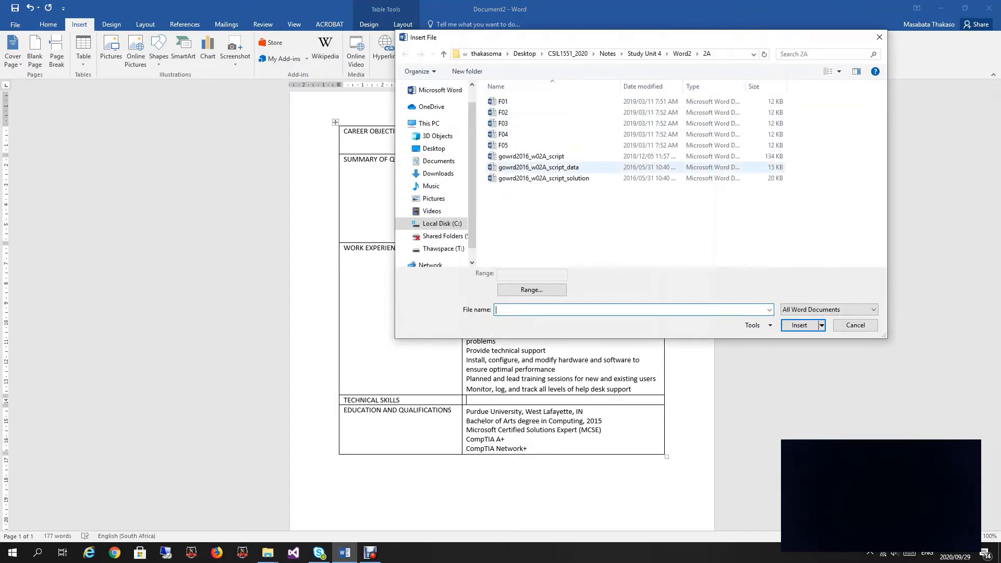
pyautogui.doubleClick(526, 146)
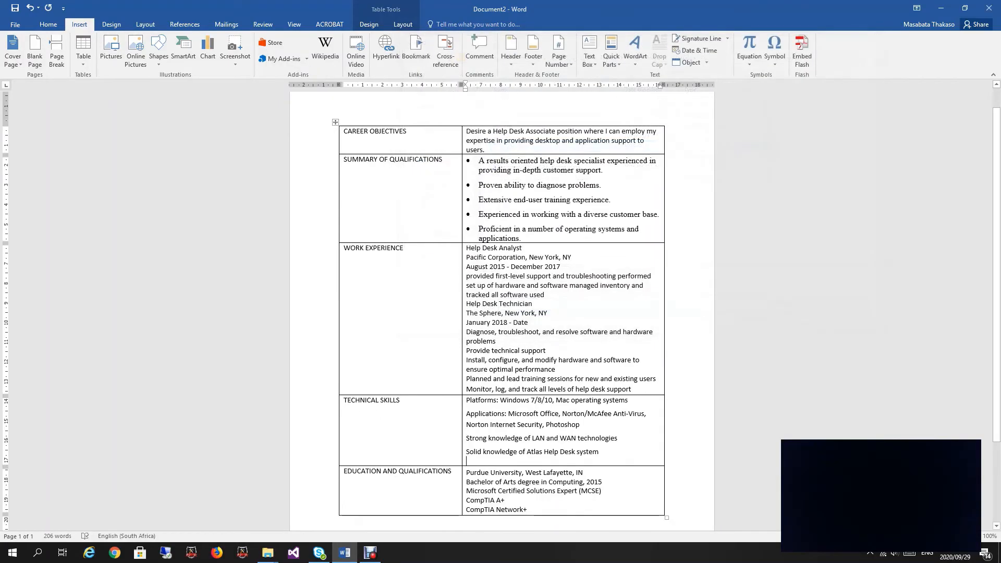
pyautogui.press('BackSpace')
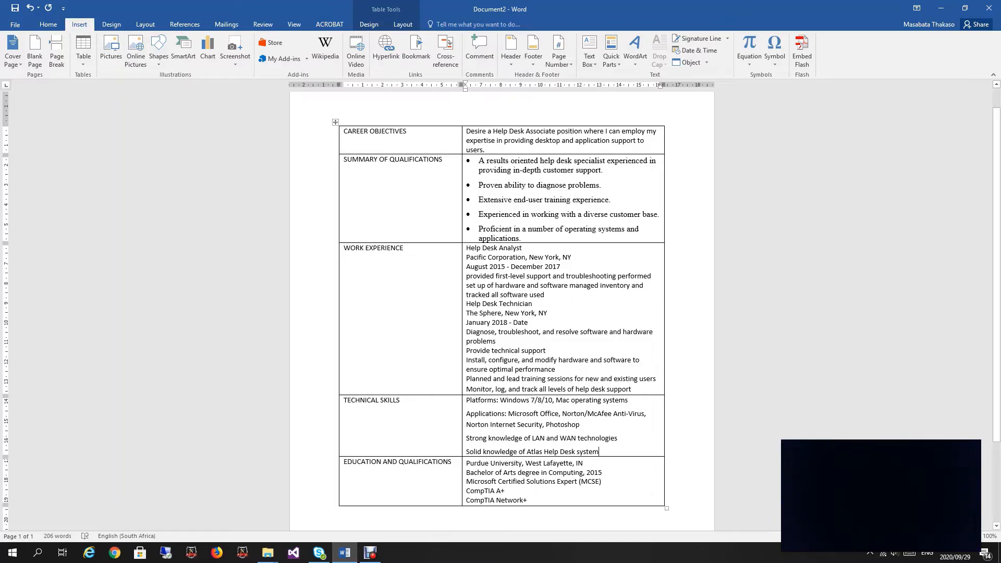
# Step: Insert a new empty row at the top of the table, above CAREER OBJECTIVES
pyautogui.scroll(-3, 502, 308)
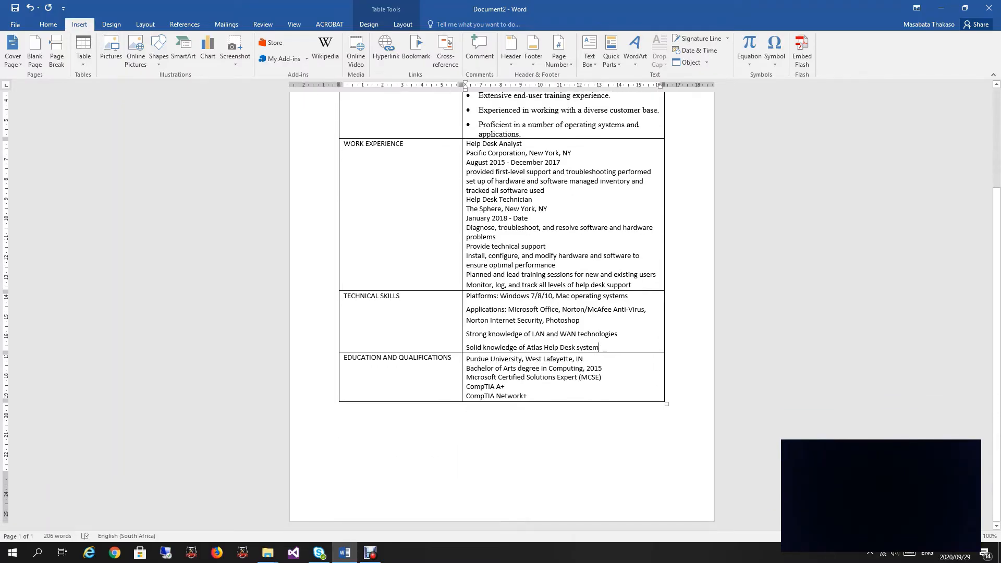
pyautogui.scroll(4, 501, 307)
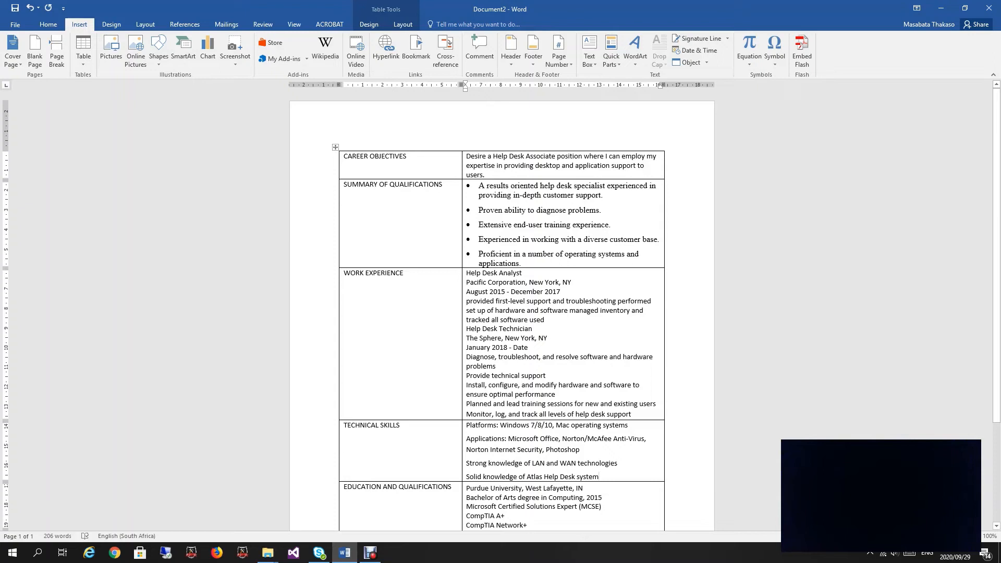
pyautogui.hotkey('ctrl', 'Home')
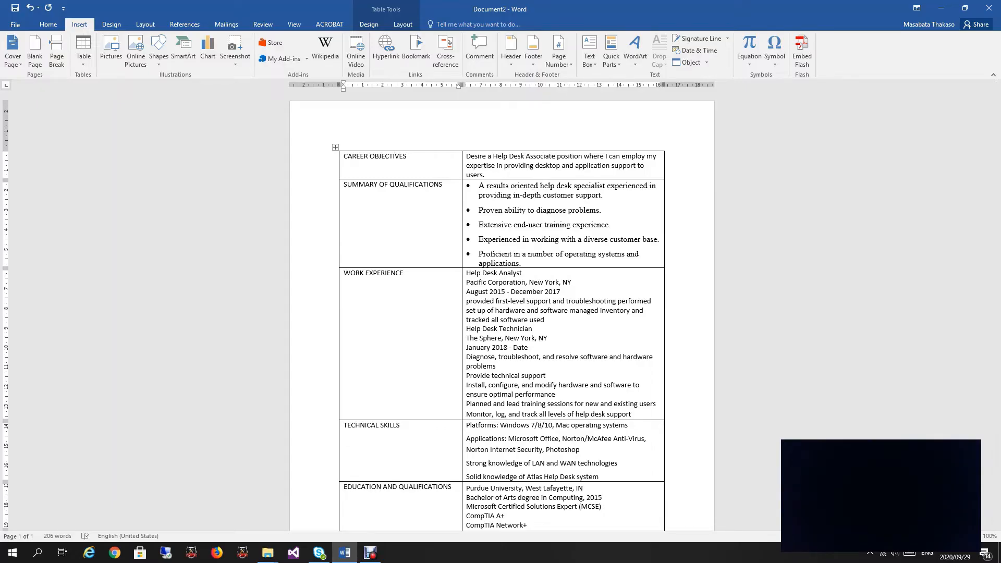
pyautogui.rightClick(396, 156)
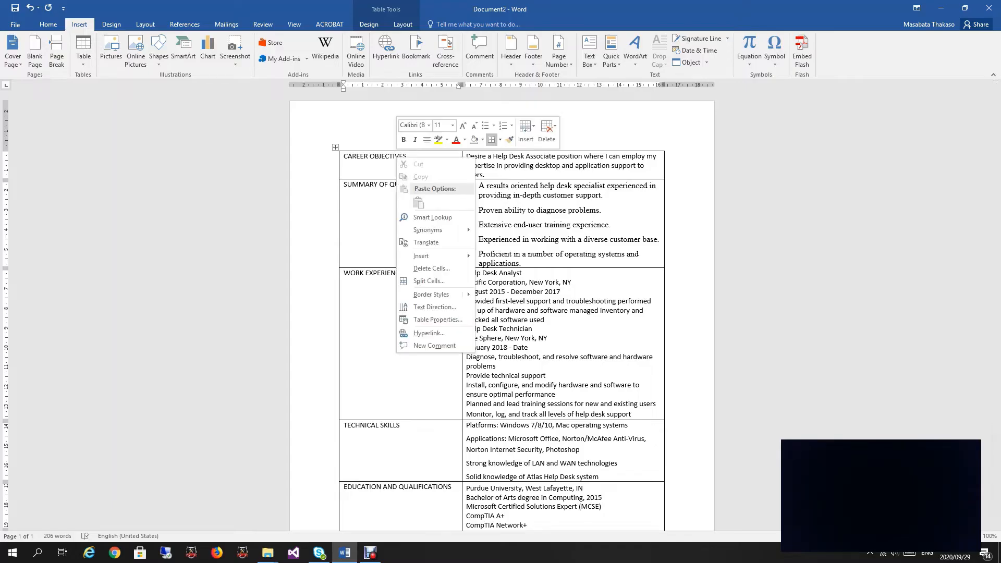
pyautogui.moveTo(438, 256)
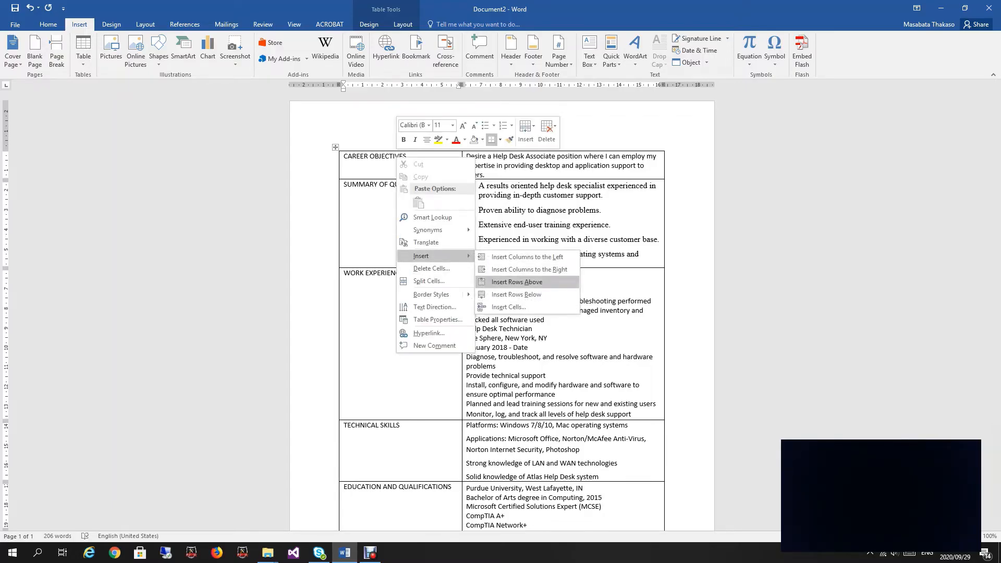
pyautogui.click(517, 282)
pyautogui.click(467, 155)
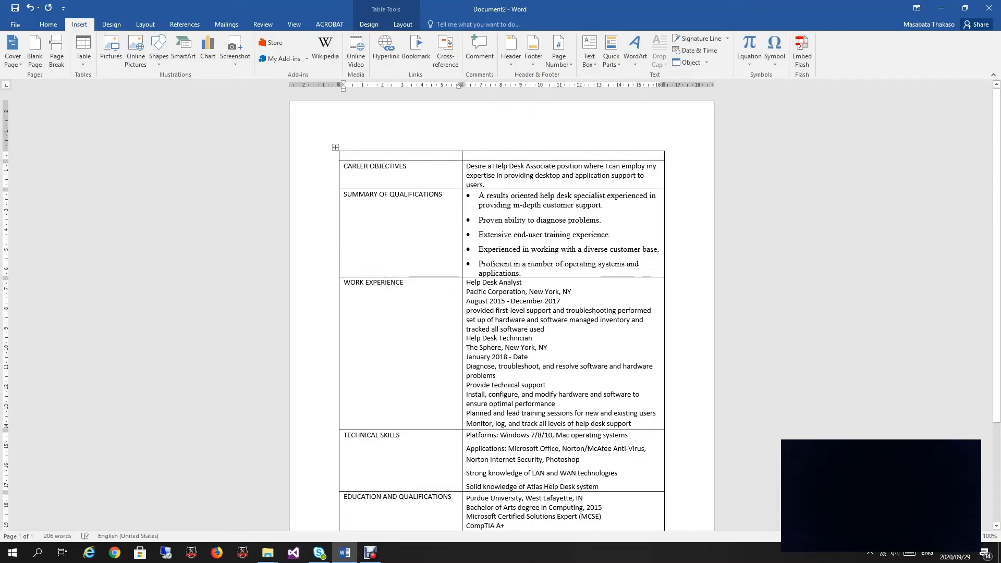
pyautogui.click(468, 155)
pyautogui.hotkey('shift', 'Left')
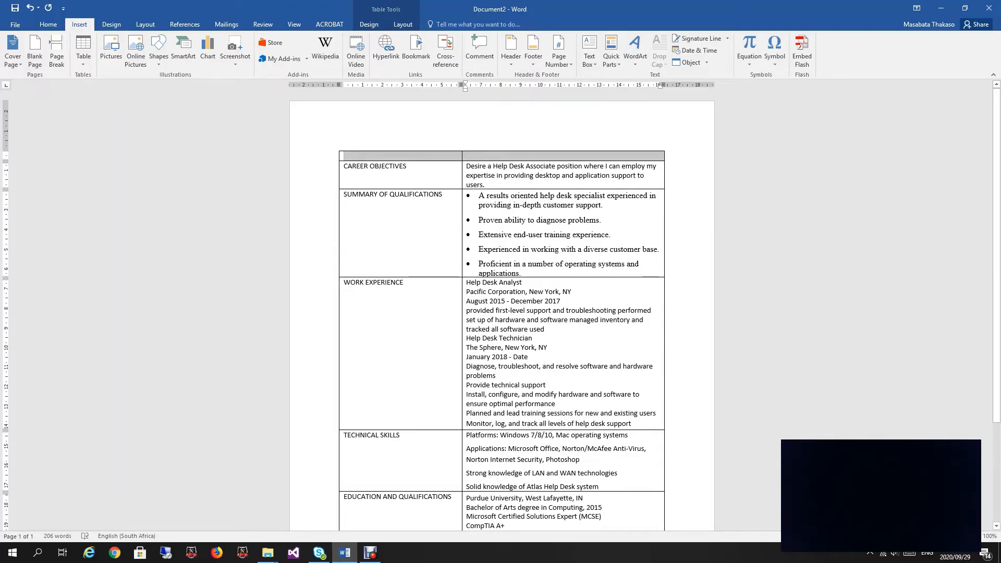
pyautogui.hotkey('shift', 'Left')
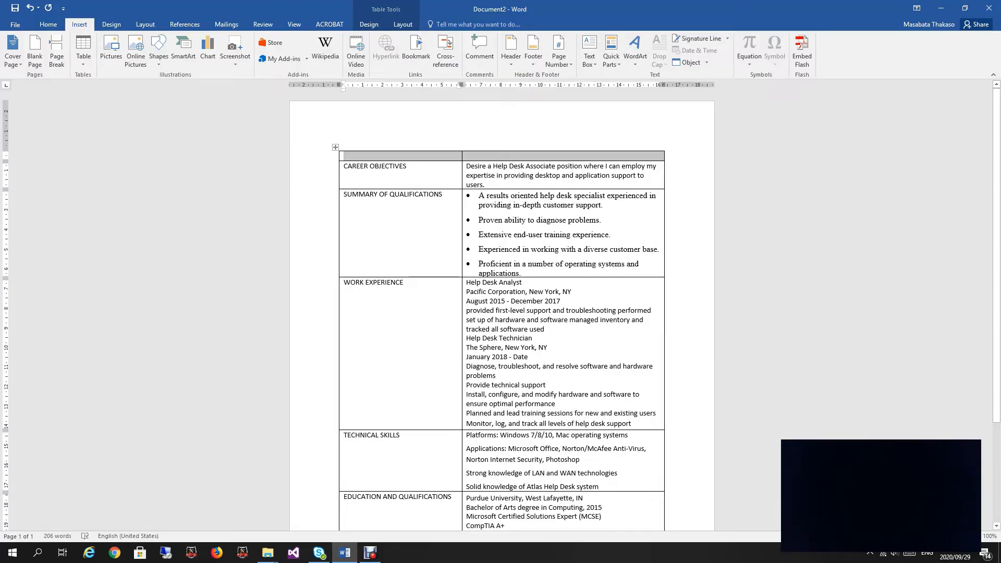
pyautogui.rightClick(471, 155)
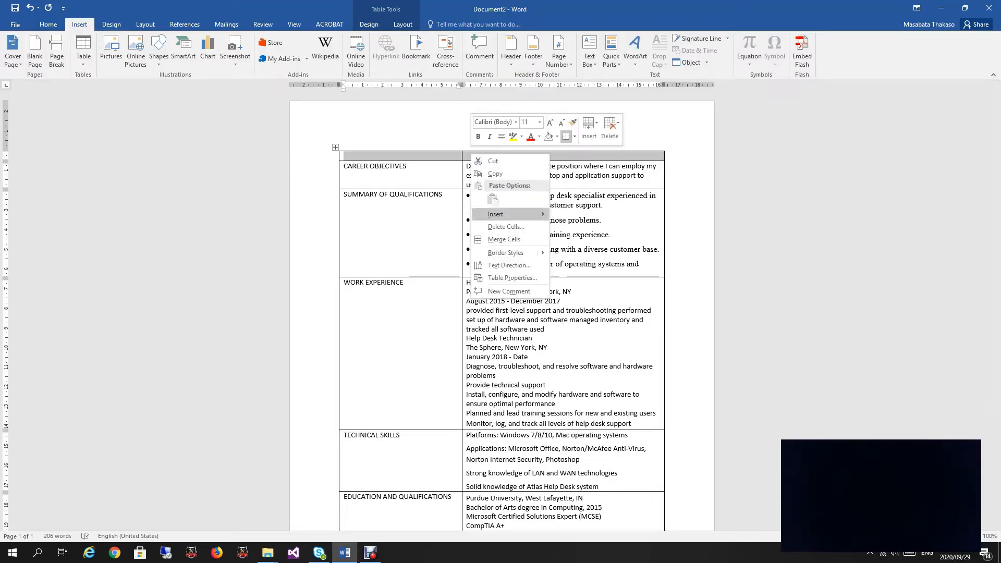
pyautogui.click(504, 238)
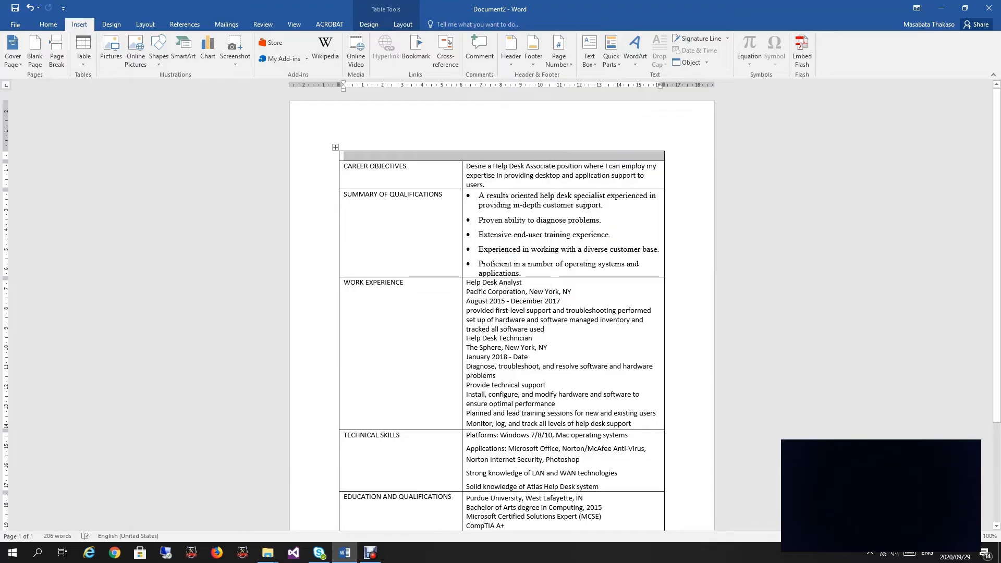
pyautogui.click(407, 166)
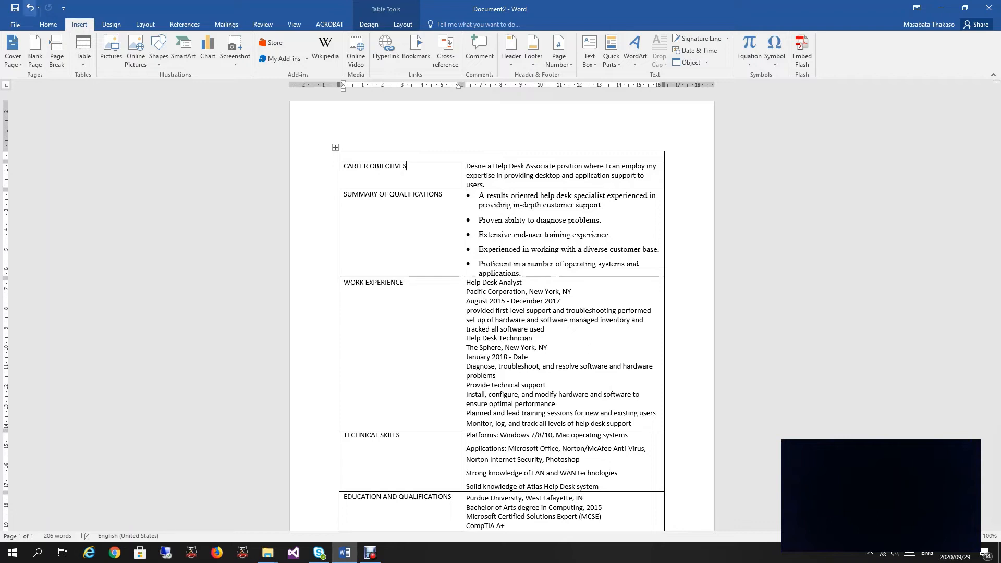
pyautogui.click(30, 7)
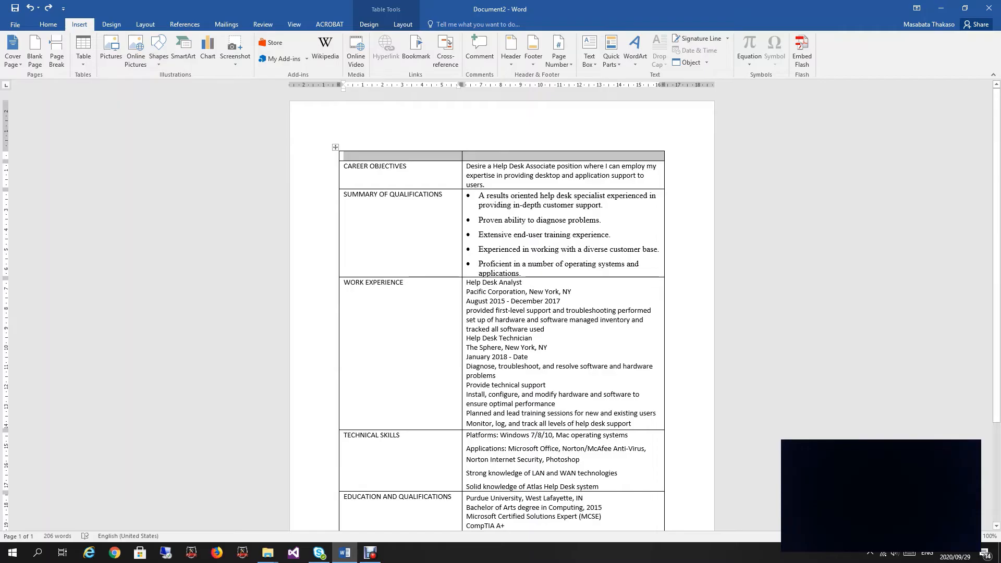
# Step: Merge the new top row's two cells into one full-width cell
pyautogui.click(403, 24)
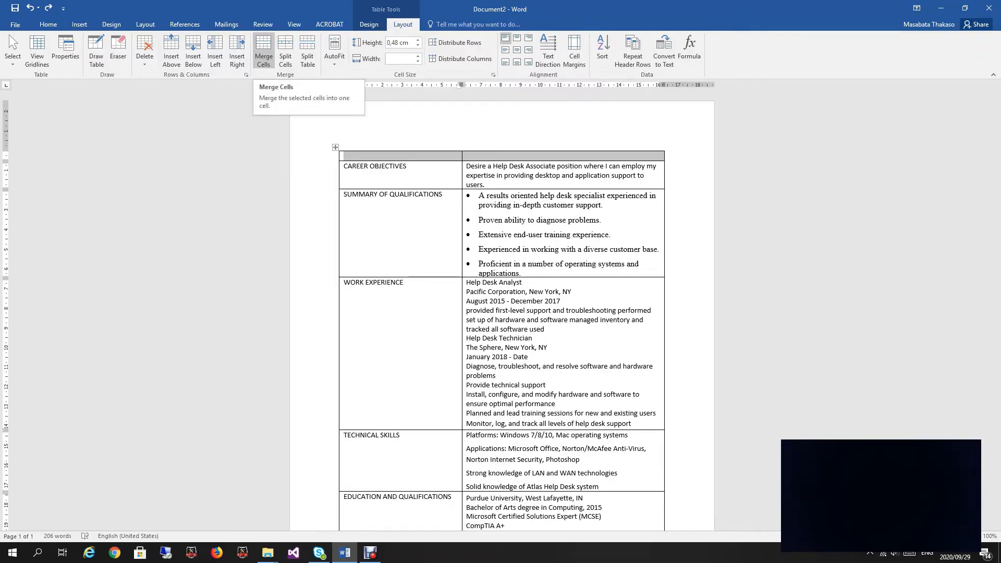
pyautogui.click(263, 51)
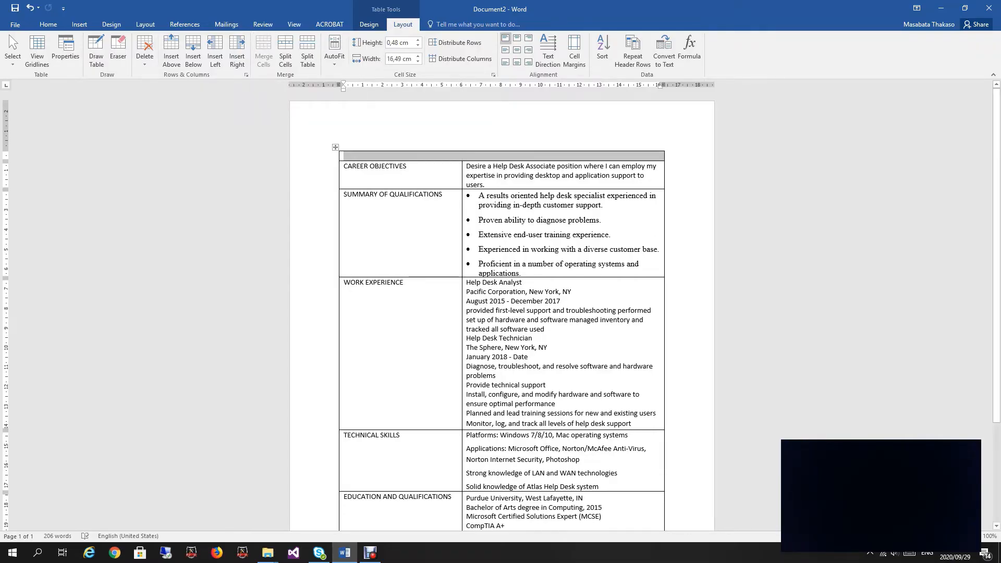
pyautogui.click(408, 166)
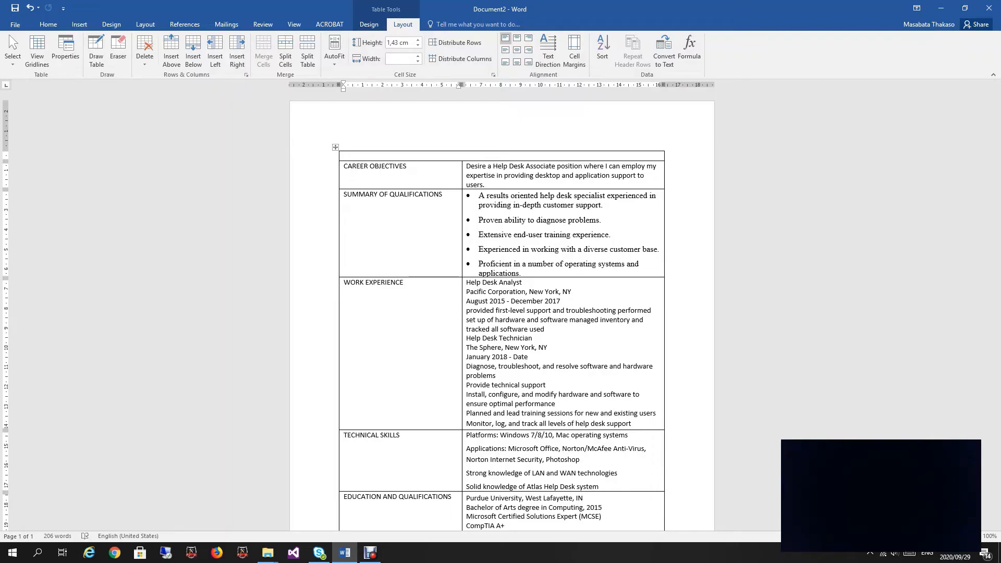
pyautogui.click(344, 156)
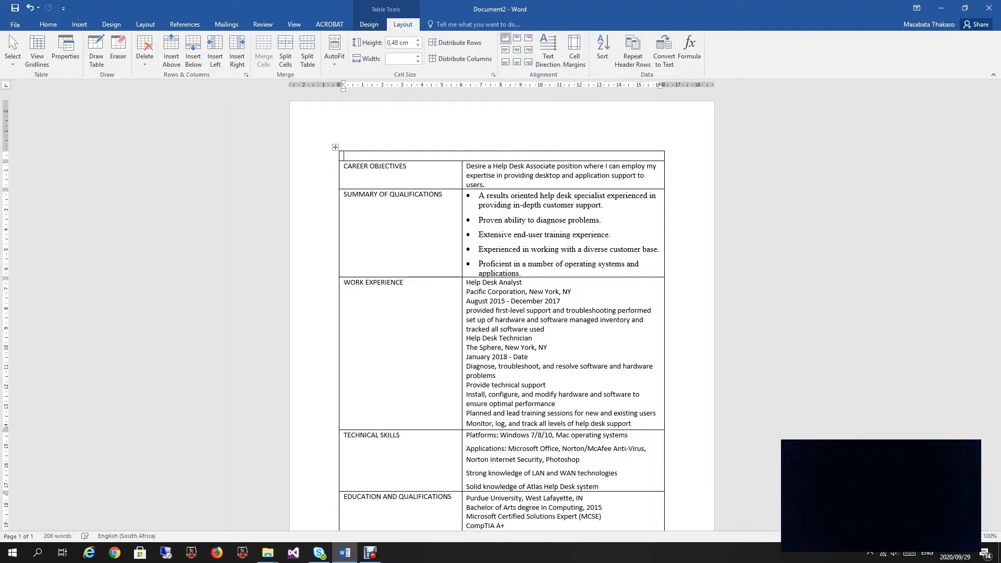
# Step: Type the applicant's full name in the merged top row, correcting its capitalisation
pyautogui.write('jO')
pyautogui.press('BackSpace')
pyautogui.press('BackSpace')
pyautogui.press('Tab')
pyautogui.press('Tab')
pyautogui.press('Tab')
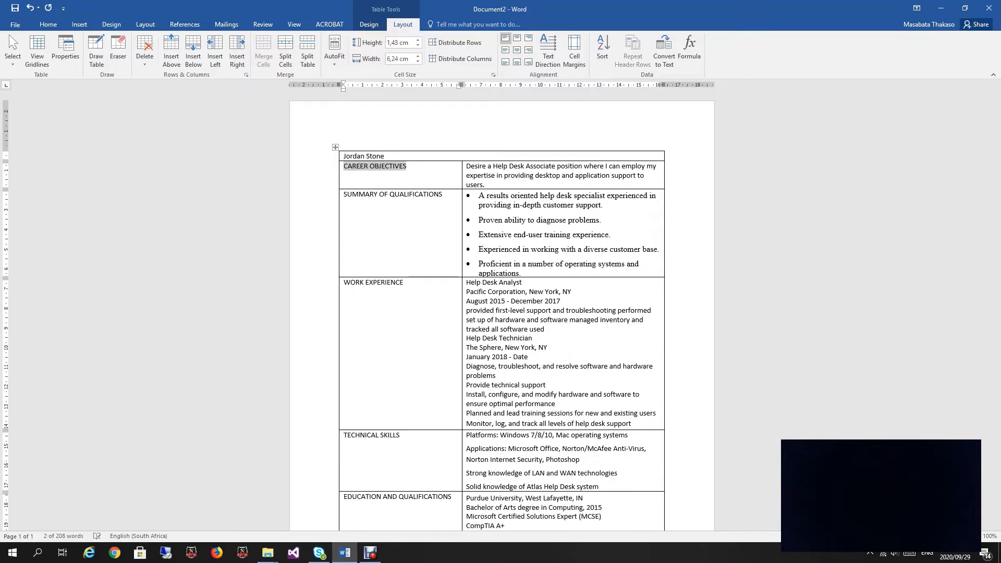
pyautogui.press('Tab')
pyautogui.press('Tab')
pyautogui.press('Tab')
pyautogui.press('Tab')
pyautogui.press('Tab')
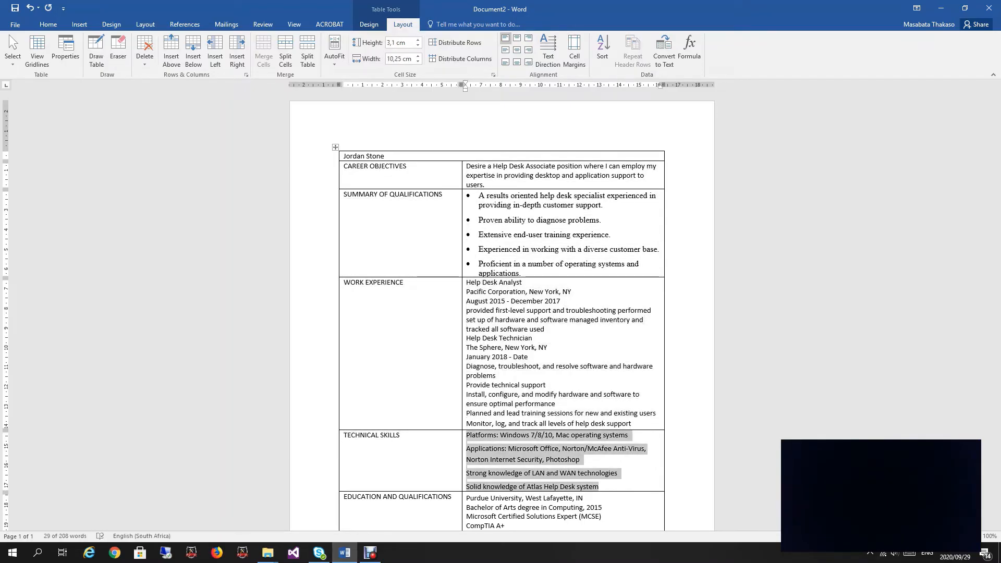
pyautogui.click(385, 156)
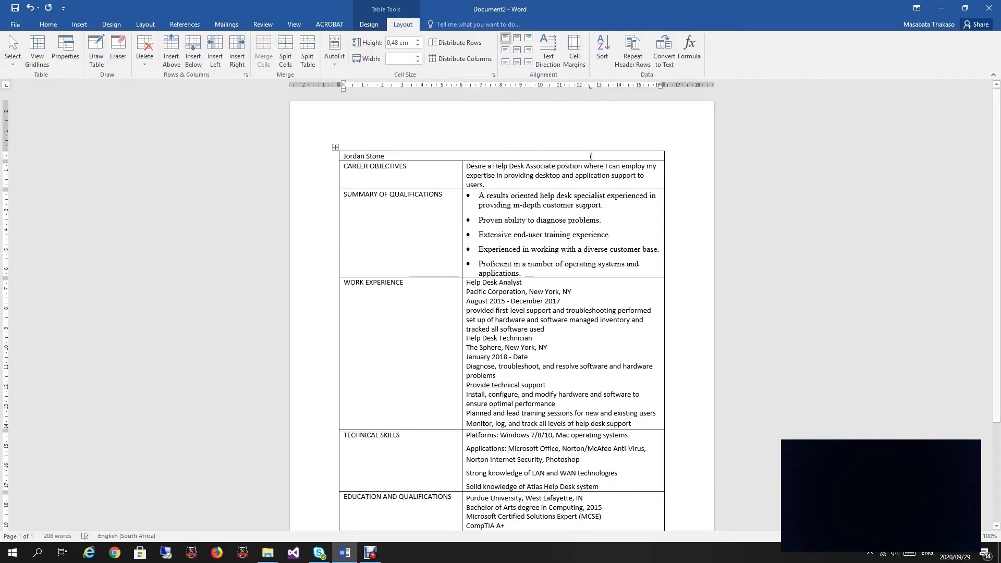
# Step: Enter the applicant's phone number, then their street address on a new line under the name
pyautogui.write('()')
pyautogui.press('Left')
pyautogui.write('125')
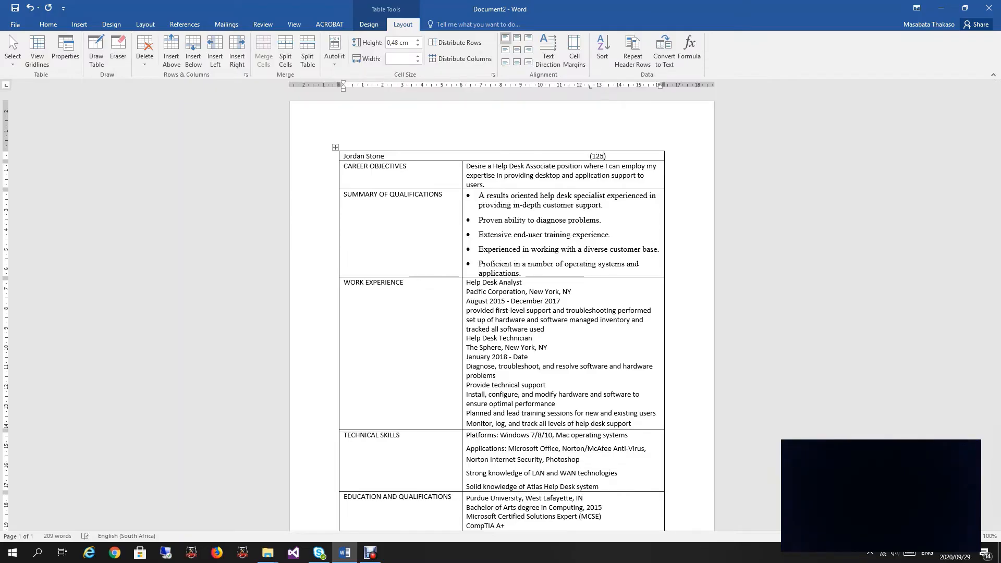
pyautogui.press('Right')
pyautogui.write('555-1009')
pyautogui.press('Return')
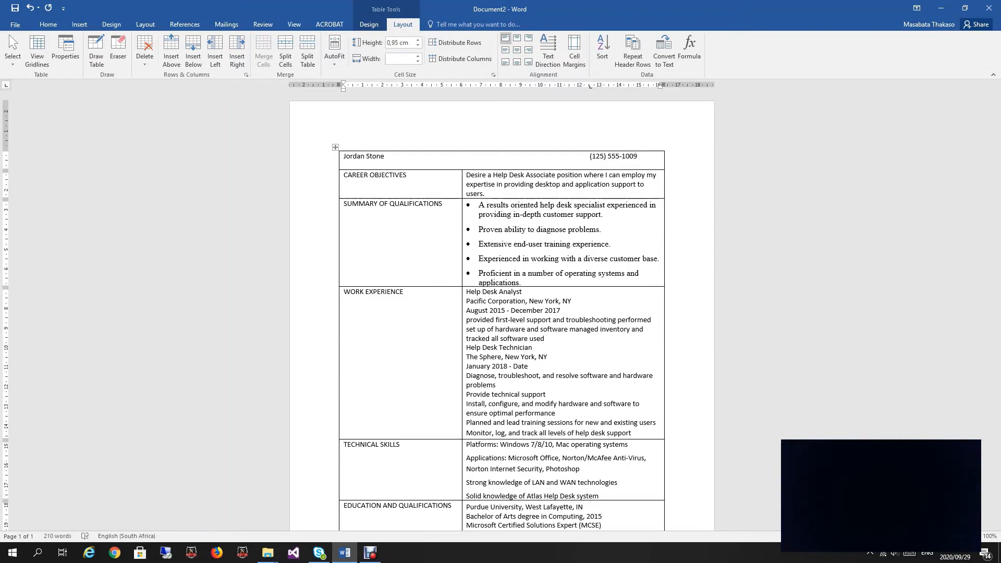
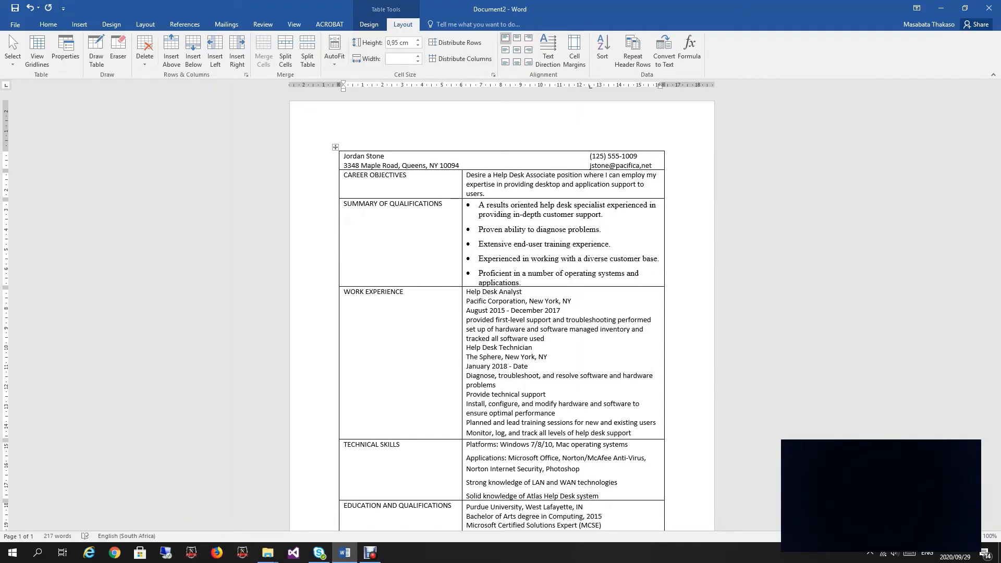
# Step: Type the applicant's e-mail address below the phone number, fixing its mistyped ending
pyautogui.press('Return')
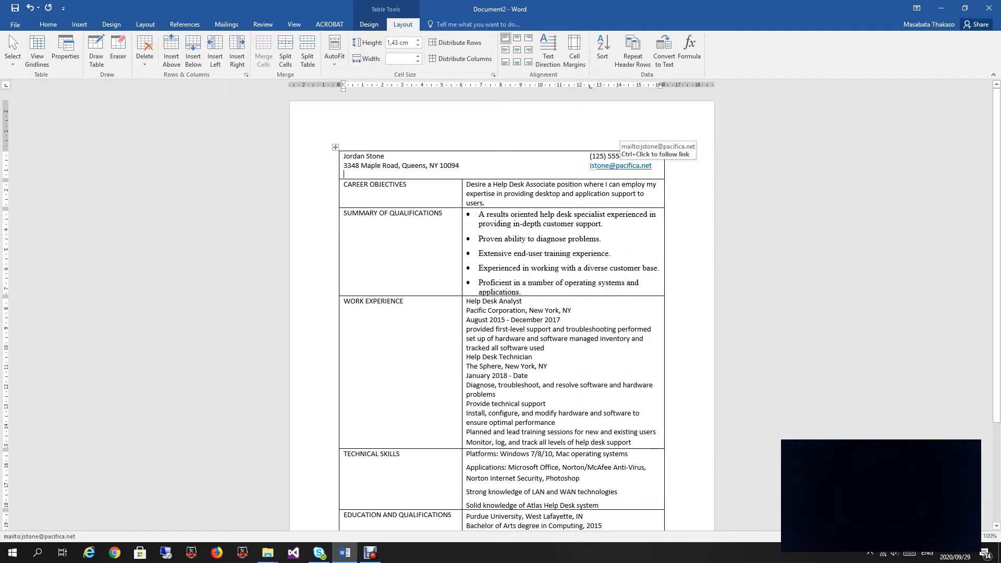
# Step: Remove the hyperlink from the e-mail address and select the name
pyautogui.rightClick(618, 166)
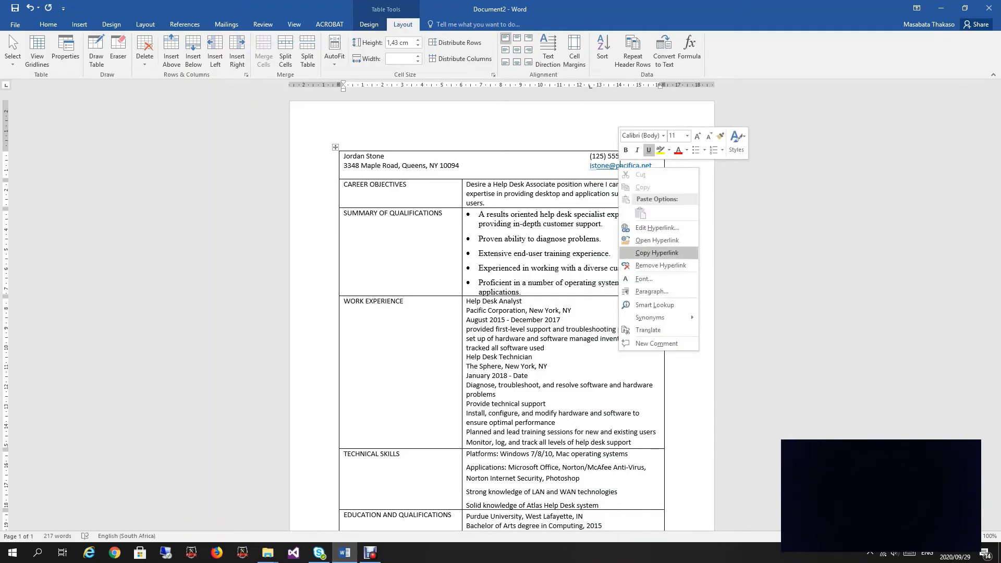
pyautogui.click(660, 265)
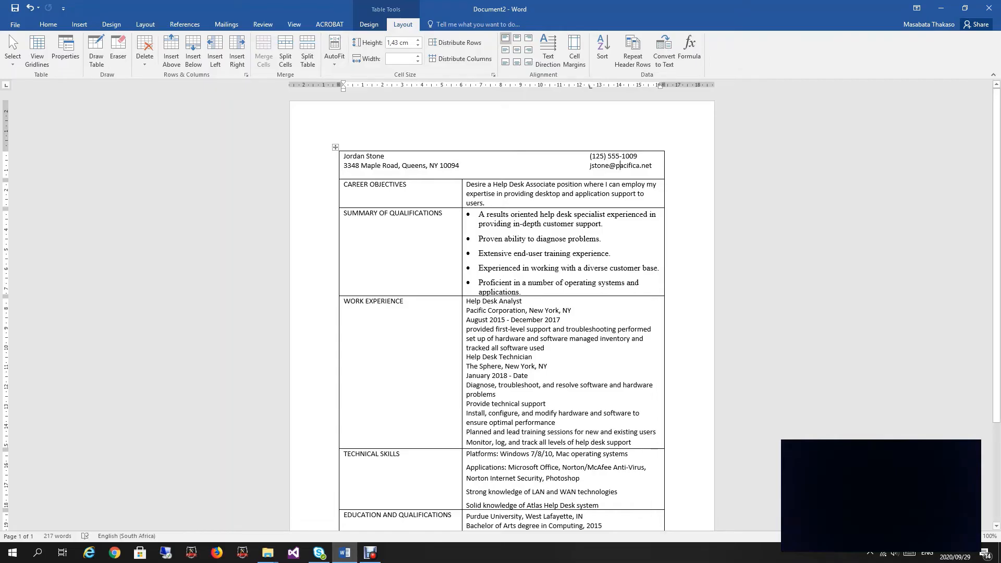
pyautogui.doubleClick(380, 156)
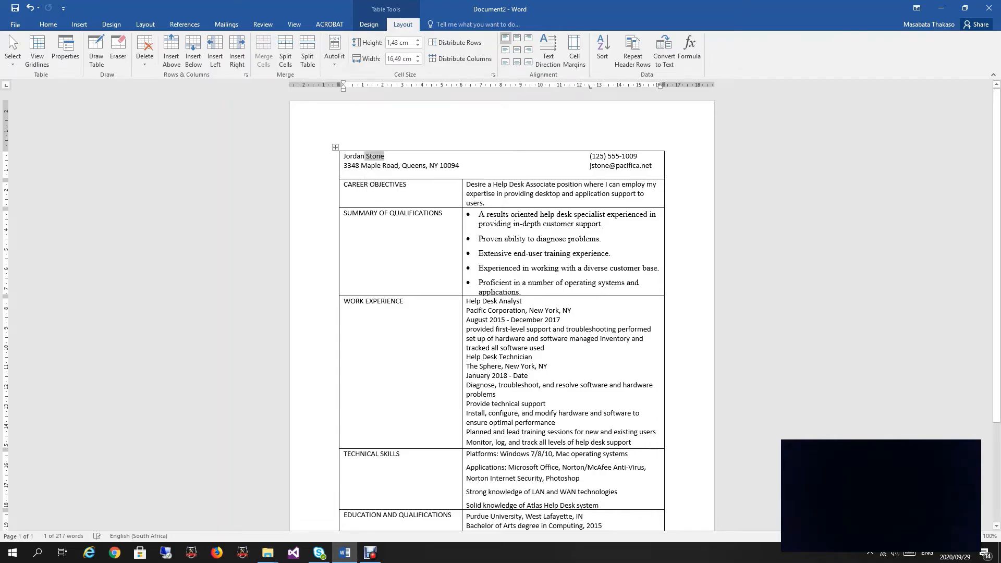
pyautogui.moveTo(586, 157); pyautogui.dragTo(344, 156)
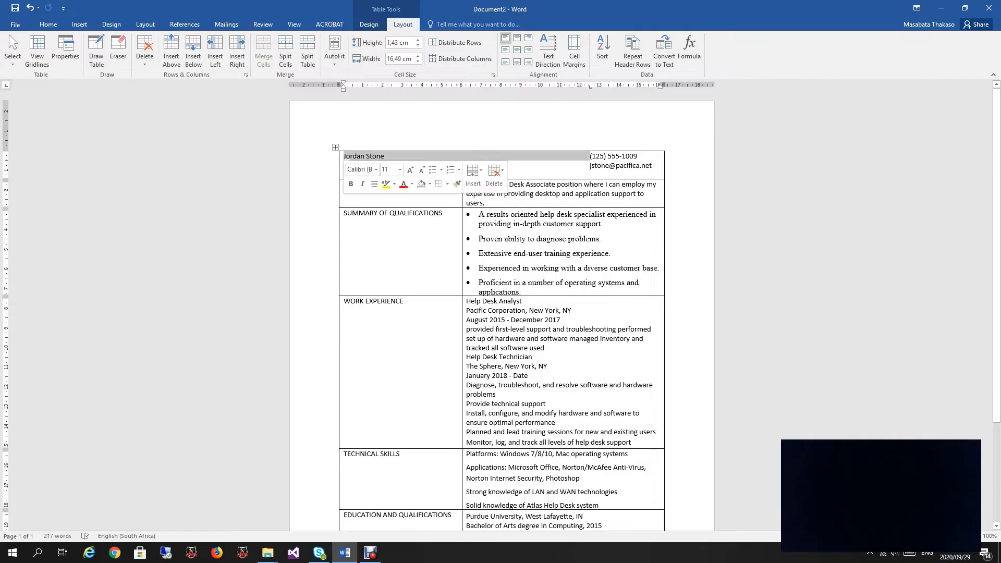
pyautogui.click(341, 161)
pyautogui.click(354, 156)
pyautogui.moveTo(344, 156); pyautogui.dragTo(384, 157)
# Step: Make the name 16 pt bold and delete the empty line below the e-mail
pyautogui.click(435, 175)
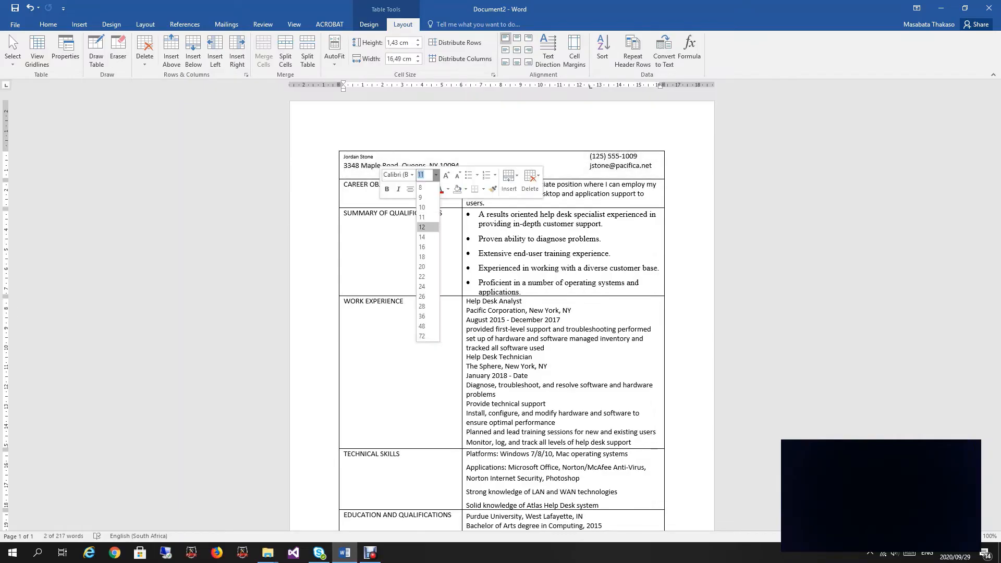
pyautogui.click(429, 246)
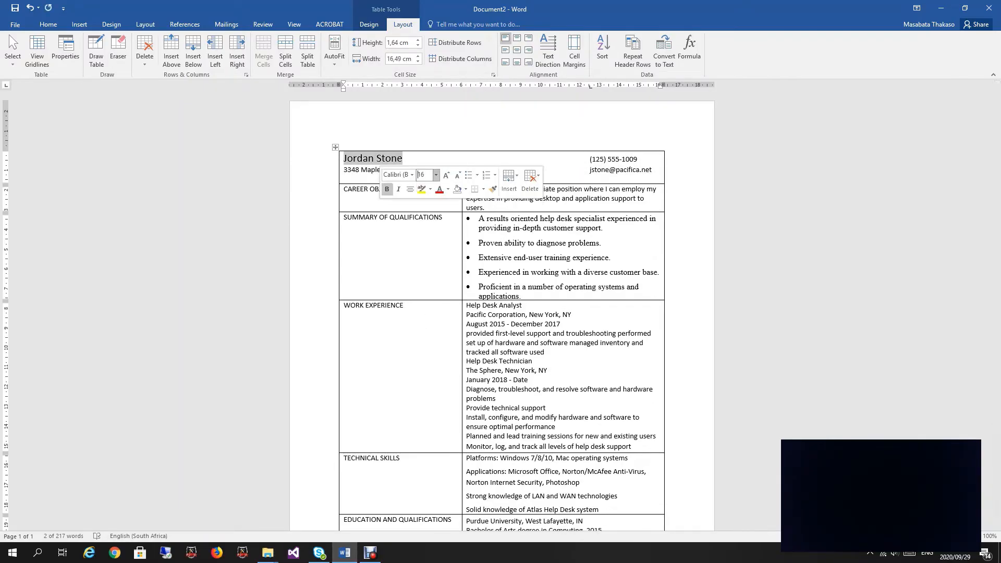
pyautogui.click(387, 189)
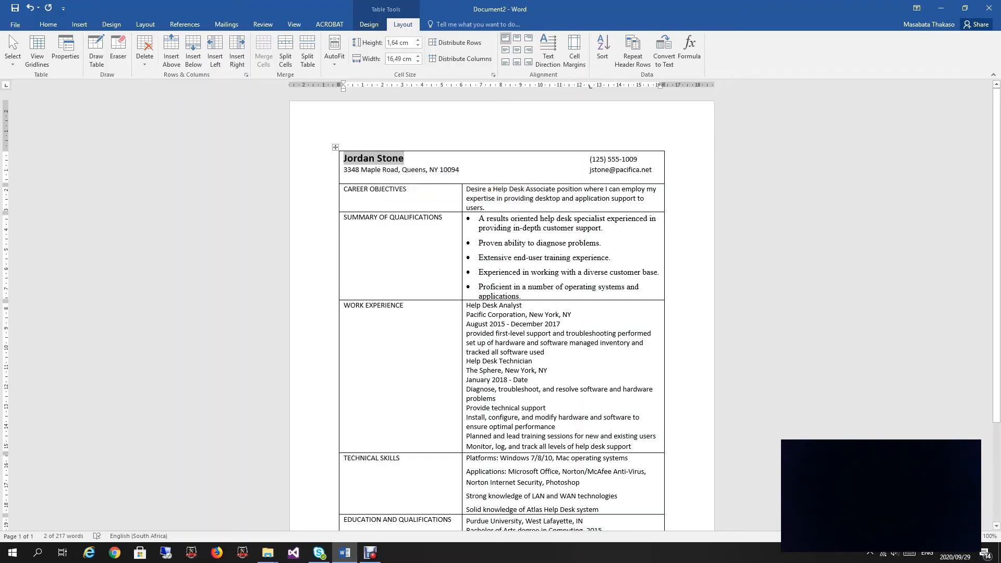
pyautogui.click(694, 168)
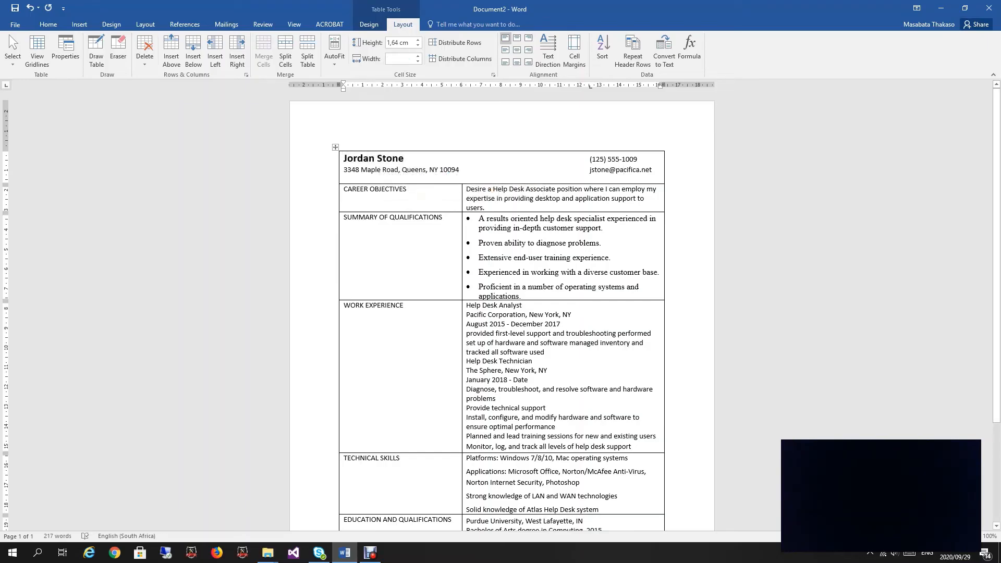
pyautogui.press('Delete')
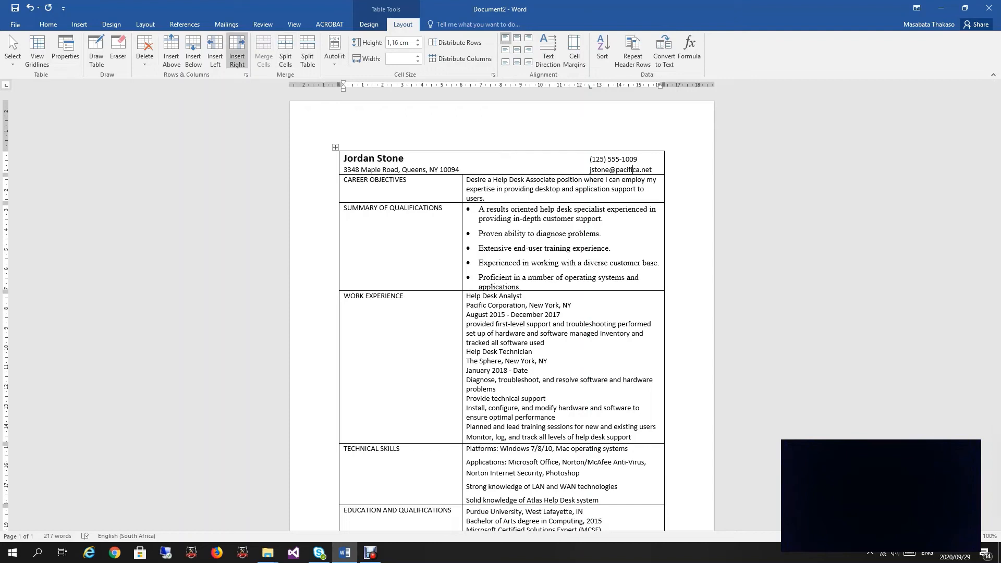
# Step: Increase Spacing After on the contact details paragraph via Line Spacing Options
pyautogui.click(48, 23)
pyautogui.click(280, 58)
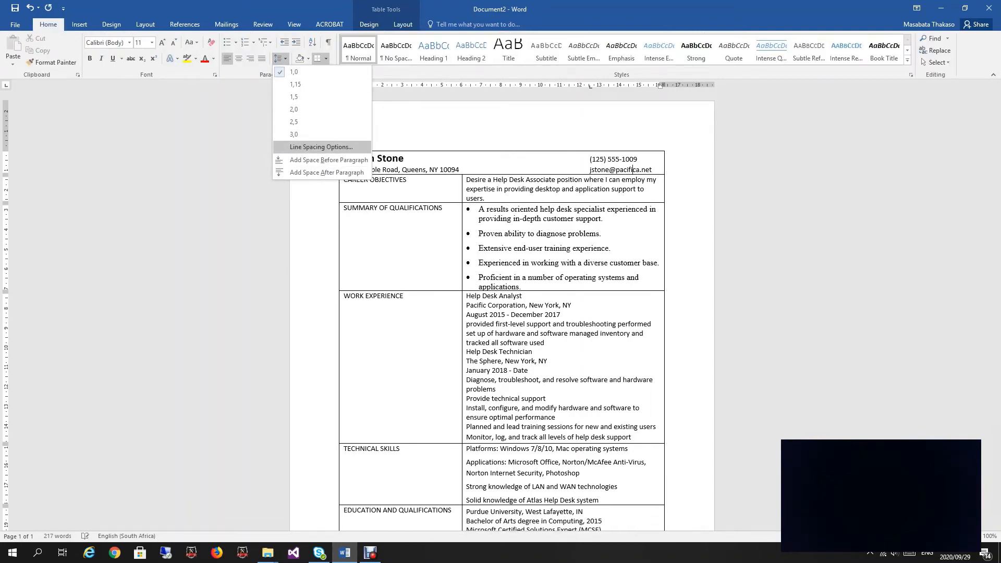
pyautogui.click(321, 147)
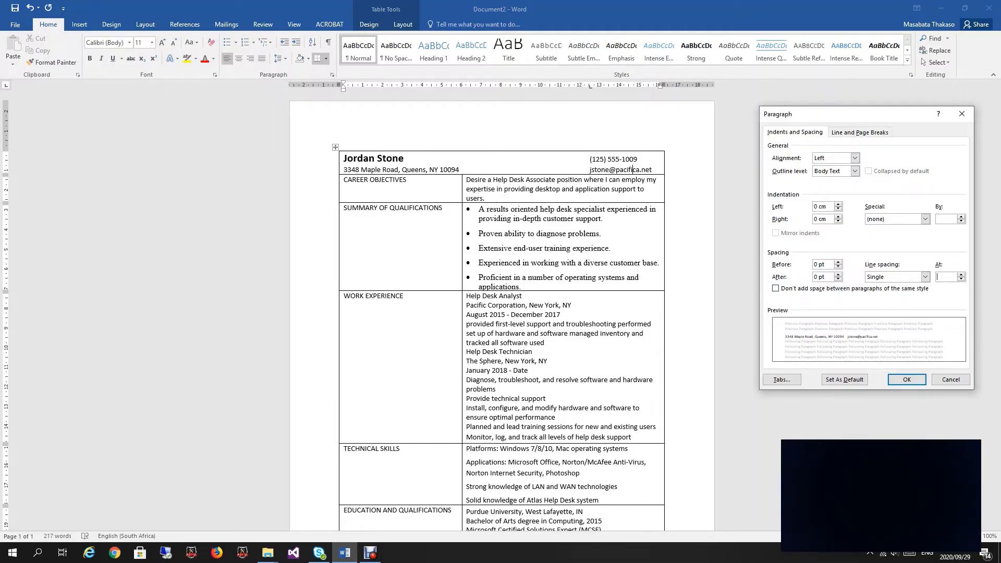
pyautogui.click(838, 274)
pyautogui.click(838, 274)
pyautogui.click(838, 274)
pyautogui.click(906, 379)
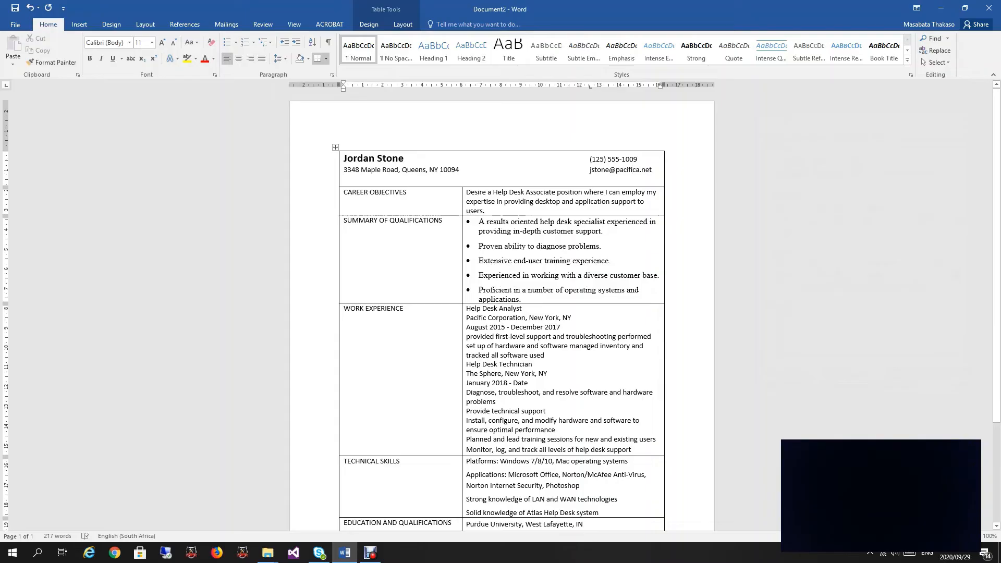
pyautogui.scroll(-1, 500, 313)
pyautogui.scroll(-1, 500, 313)
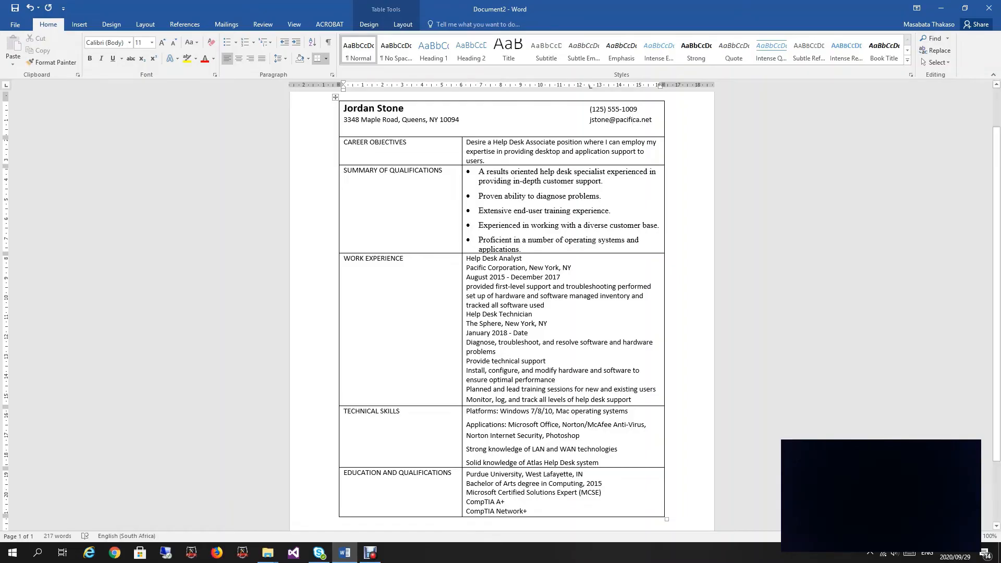
# Step: Give the career objective paragraph 18 pt spacing after
pyautogui.click(485, 160)
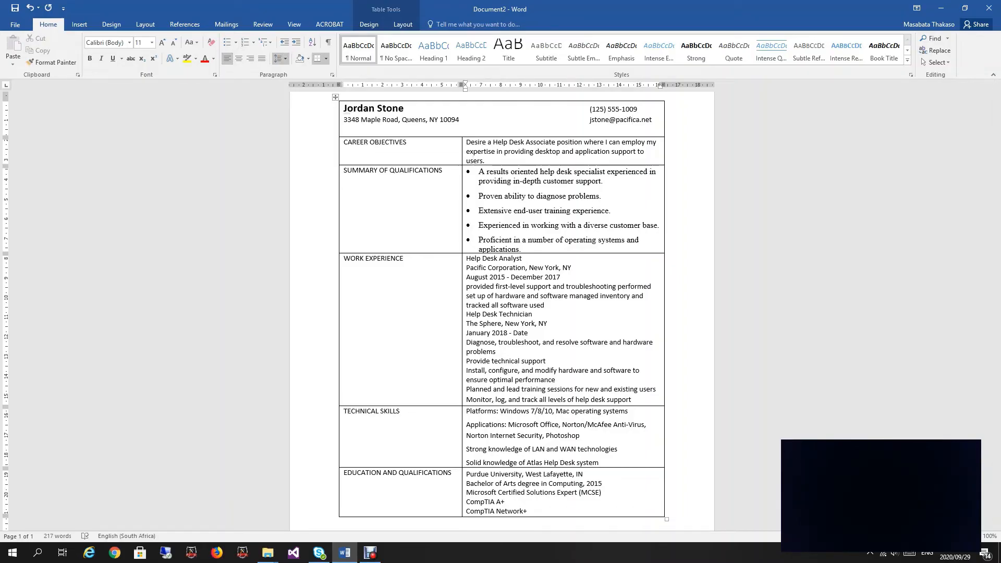
pyautogui.click(281, 59)
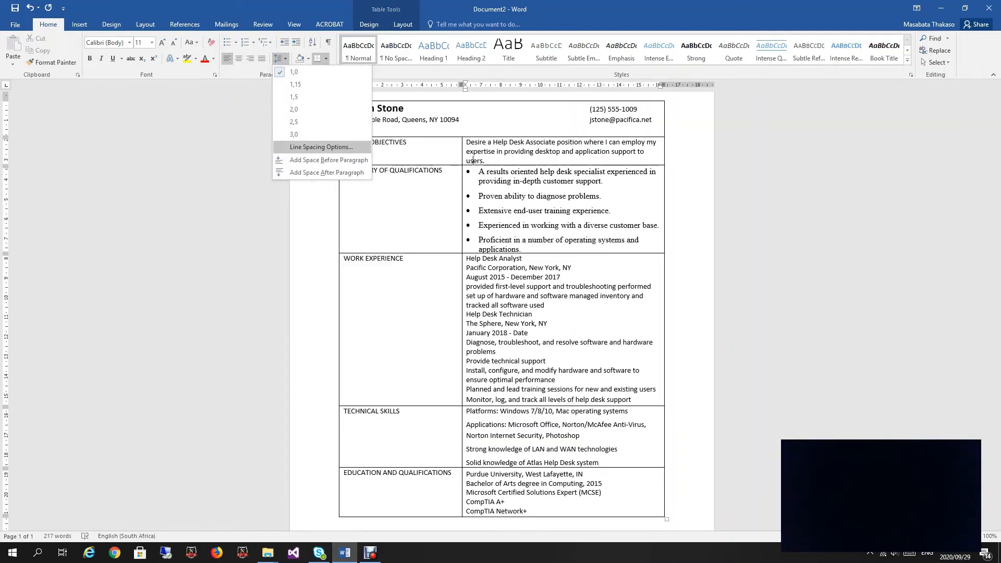
pyautogui.click(313, 147)
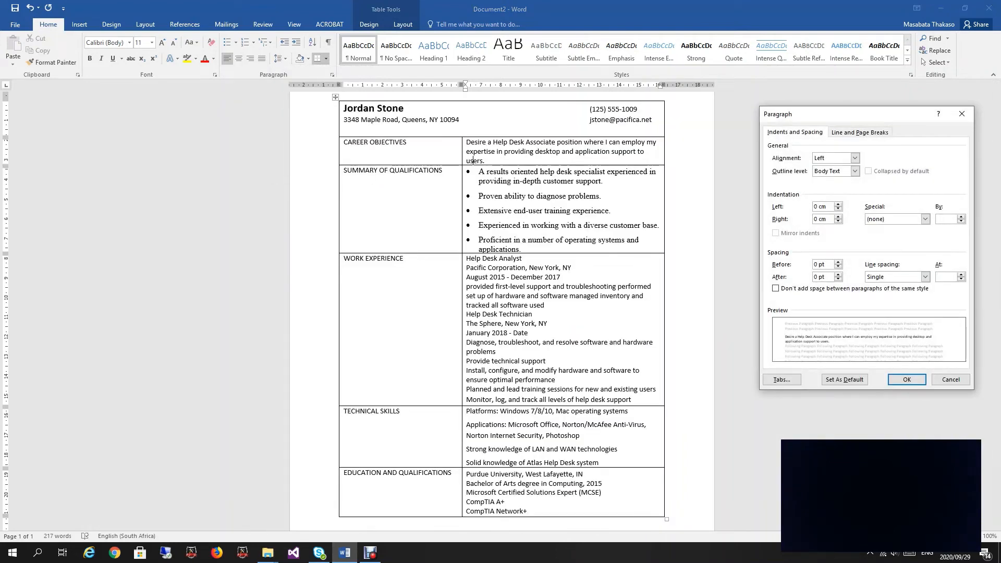
pyautogui.click(838, 275)
pyautogui.click(838, 275)
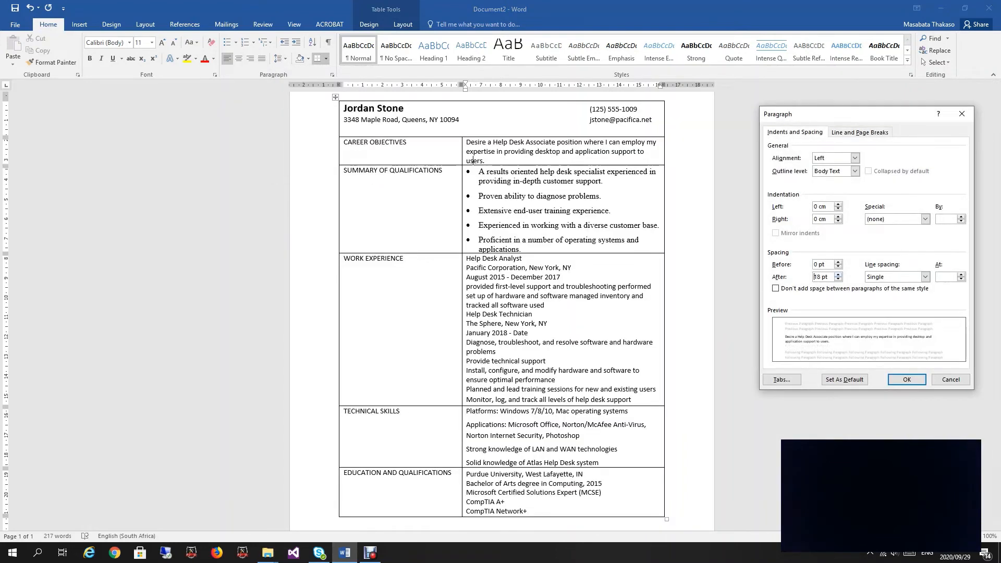
pyautogui.click(906, 380)
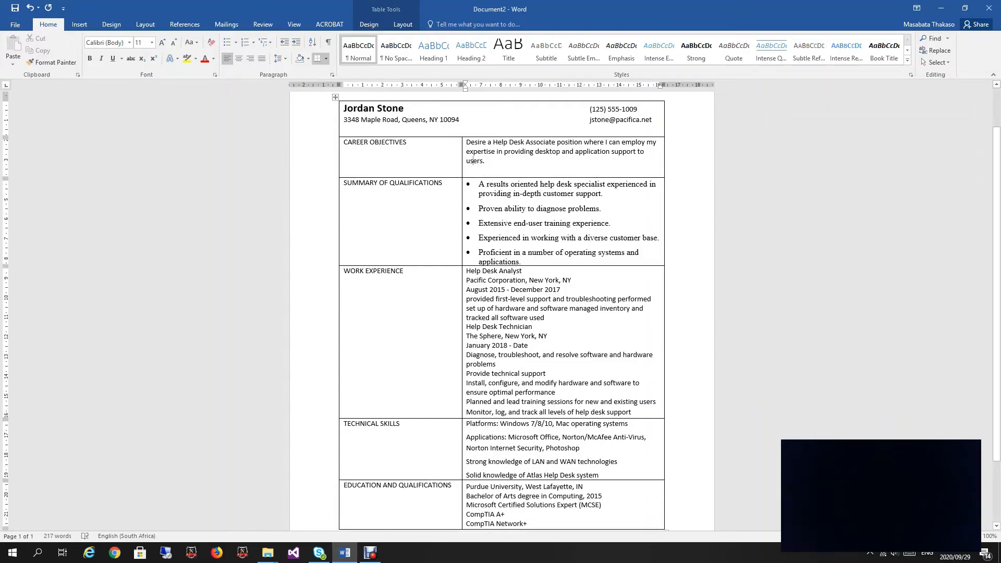
# Step: Give the last Summary of Qualifications bullet 18 pt spacing after
pyautogui.click(504, 261)
pyautogui.click(281, 59)
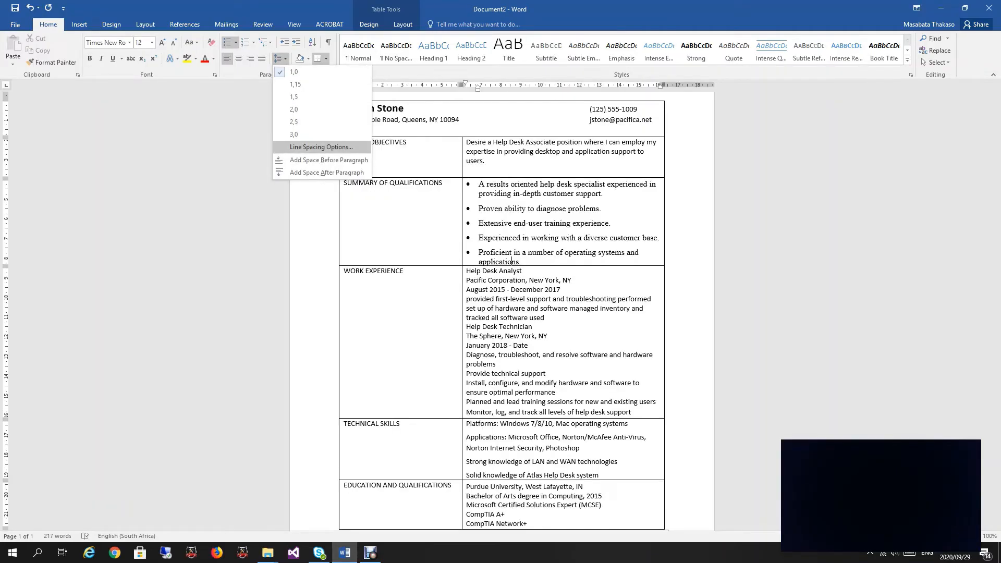
pyautogui.click(321, 147)
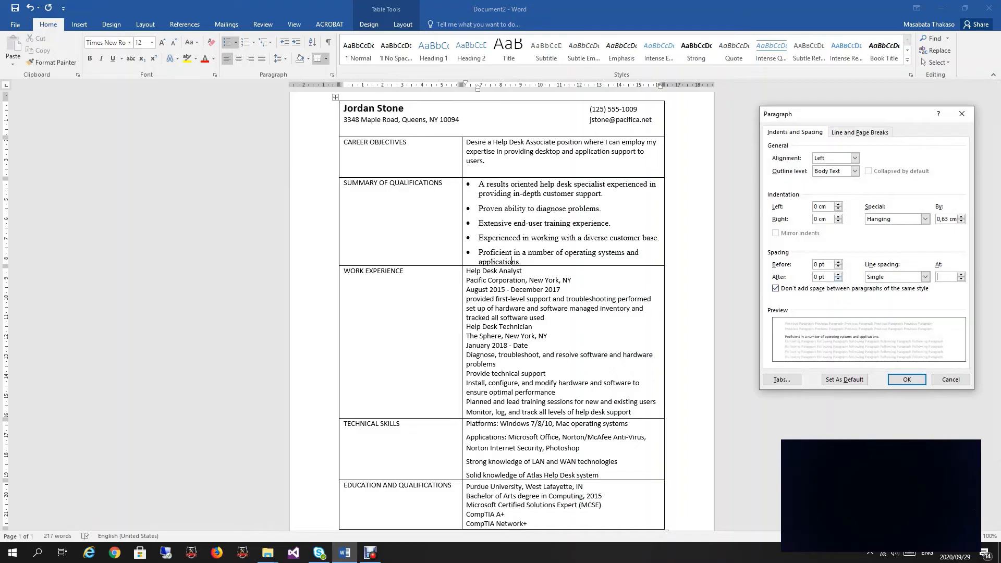
pyautogui.click(838, 274)
pyautogui.click(837, 275)
pyautogui.press('Return')
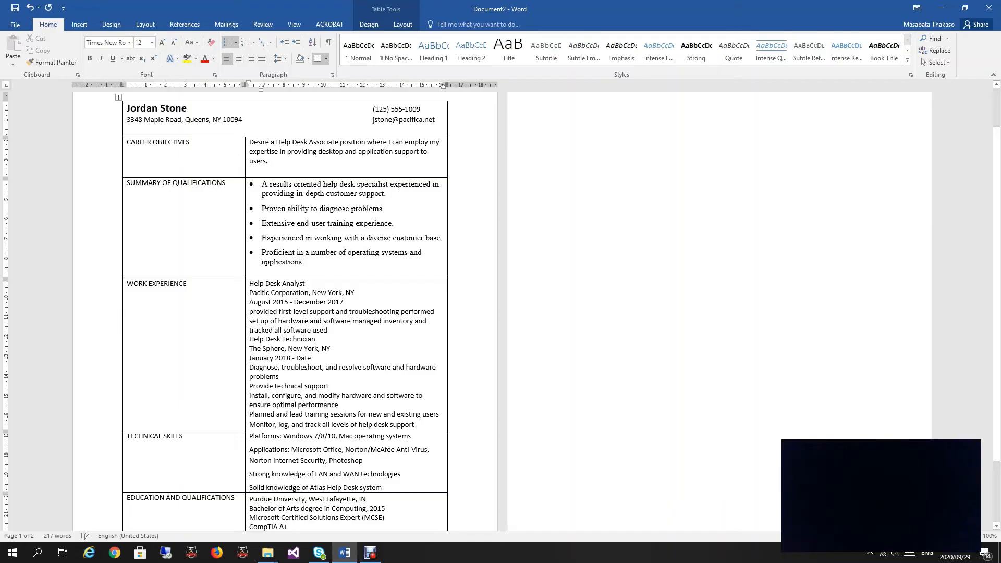
pyautogui.scroll(-4, 295, 222)
pyautogui.scroll(5, 295, 222)
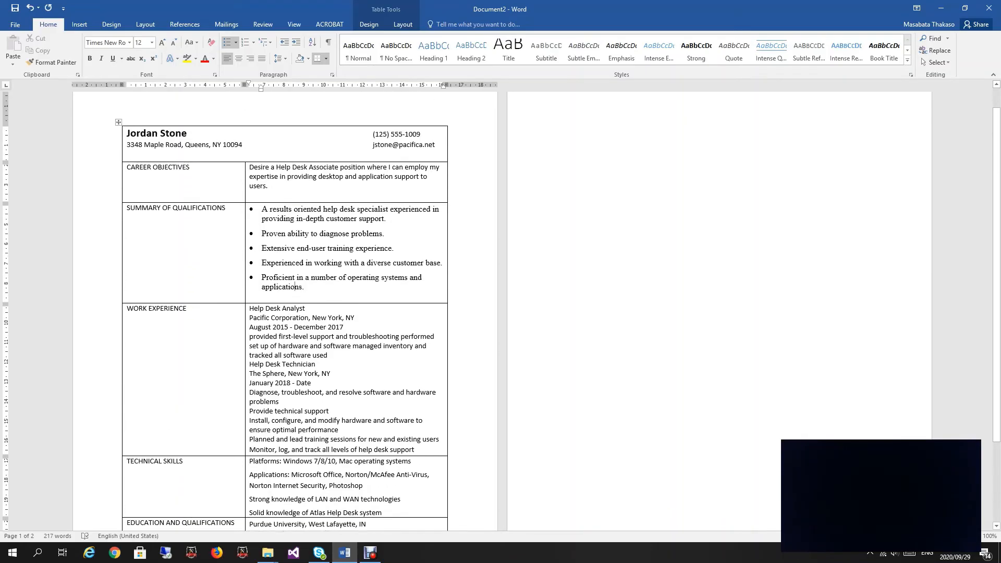
pyautogui.scroll(-2, 295, 221)
pyautogui.scroll(-2, 295, 222)
pyautogui.keyDown('ctrl'); pyautogui.scroll(14, 295, 221); pyautogui.keyUp('ctrl')
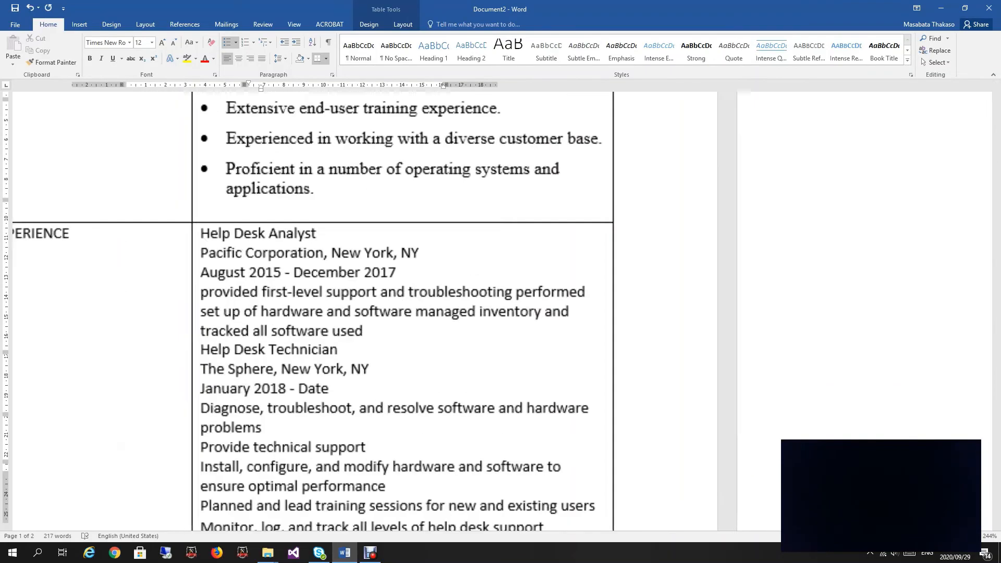
pyautogui.scroll(3, 448, 307)
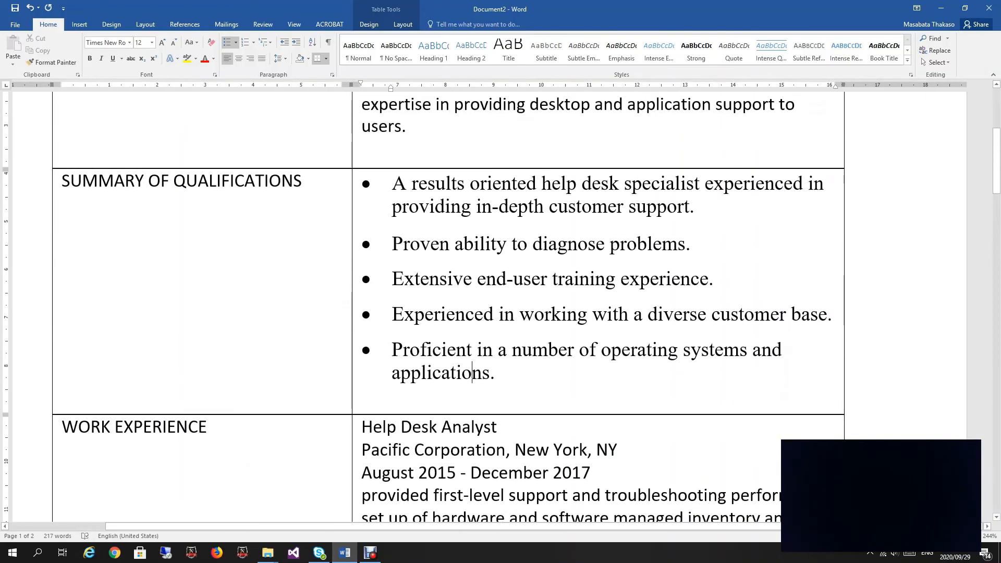
pyautogui.keyDown('ctrl'); pyautogui.scroll(-15, 448, 307); pyautogui.keyUp('ctrl')
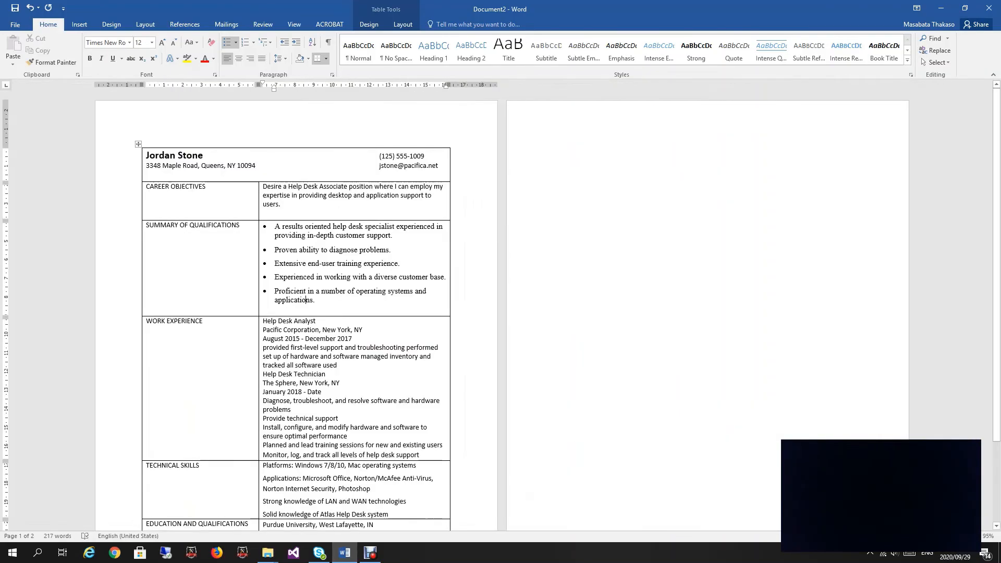
pyautogui.scroll(-3, 295, 313)
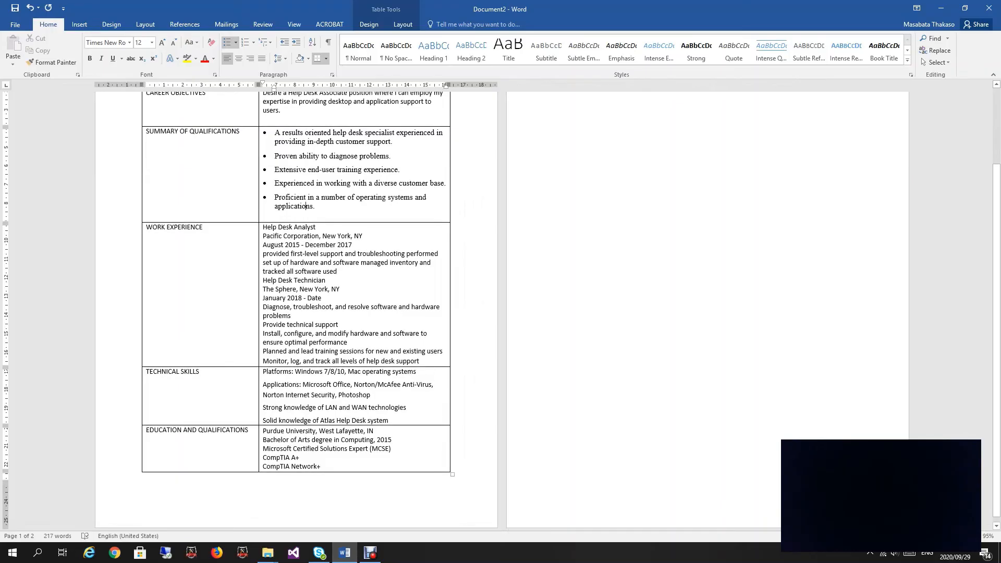
# Step: Add 18 pt of space after the last Work Experience duty line
pyautogui.click(339, 360)
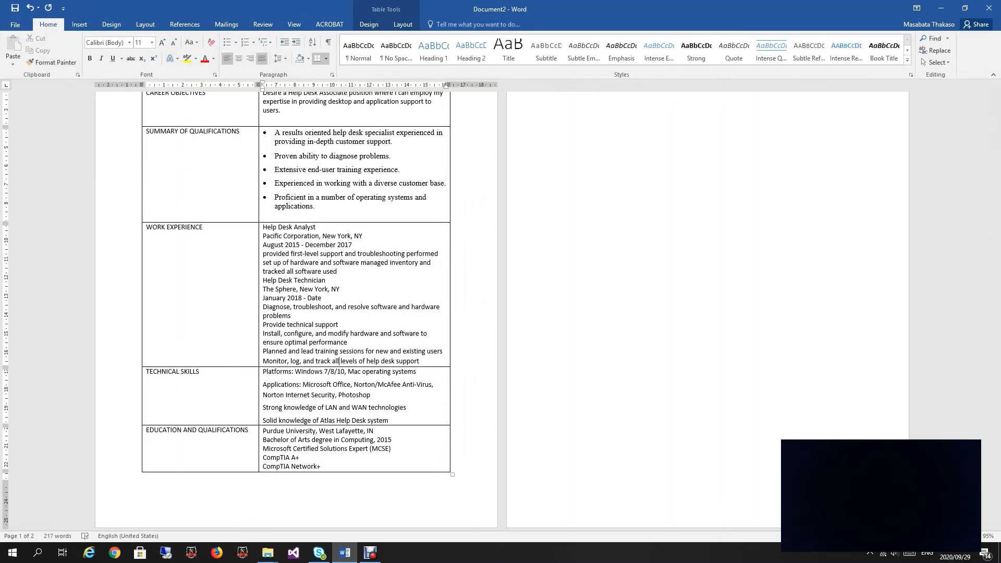
pyautogui.click(280, 58)
pyautogui.click(322, 147)
pyautogui.write('18')
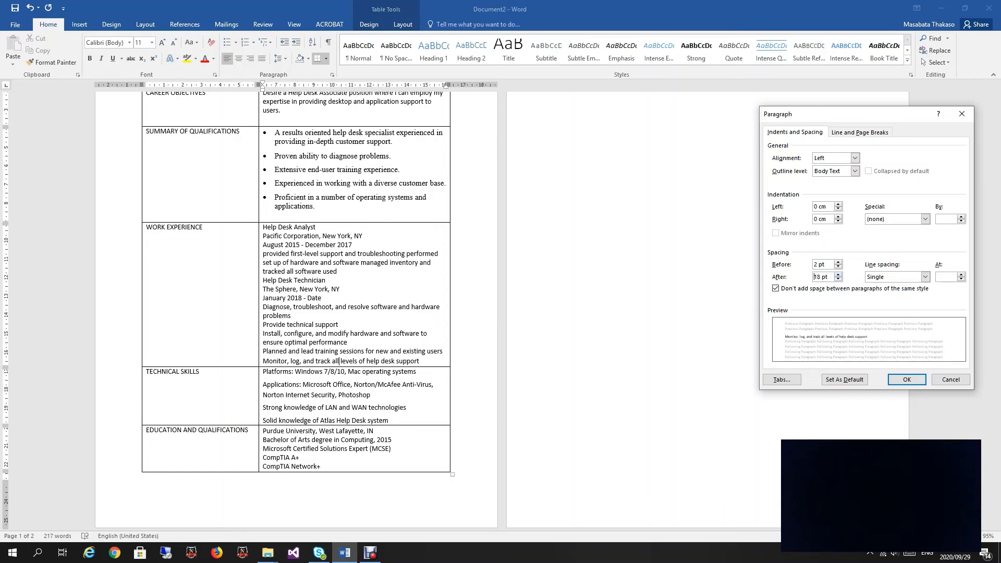
pyautogui.press('Return')
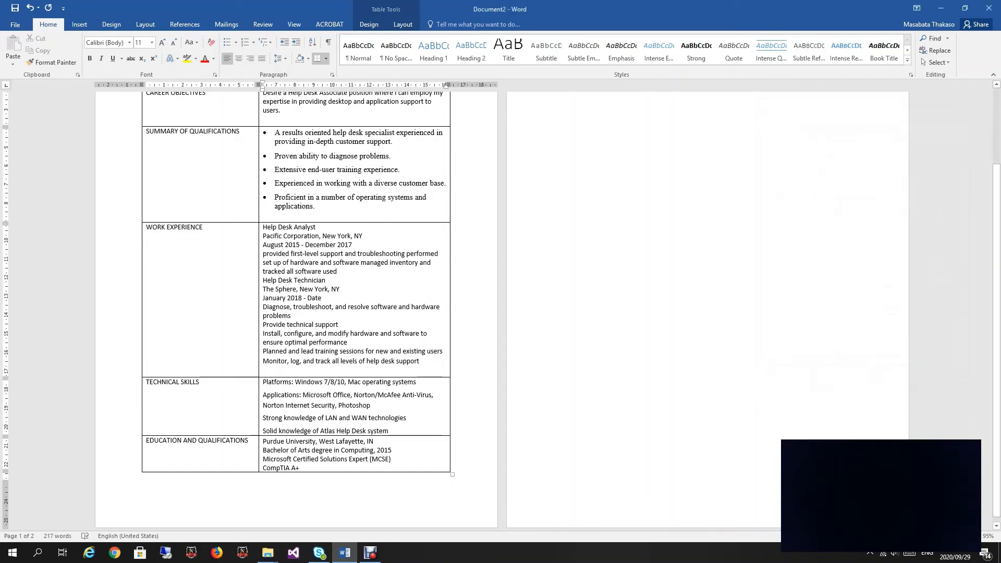
# Step: Set 12 pt spacing after the Atlas Help Desk line
pyautogui.click(320, 430)
pyautogui.click(332, 74)
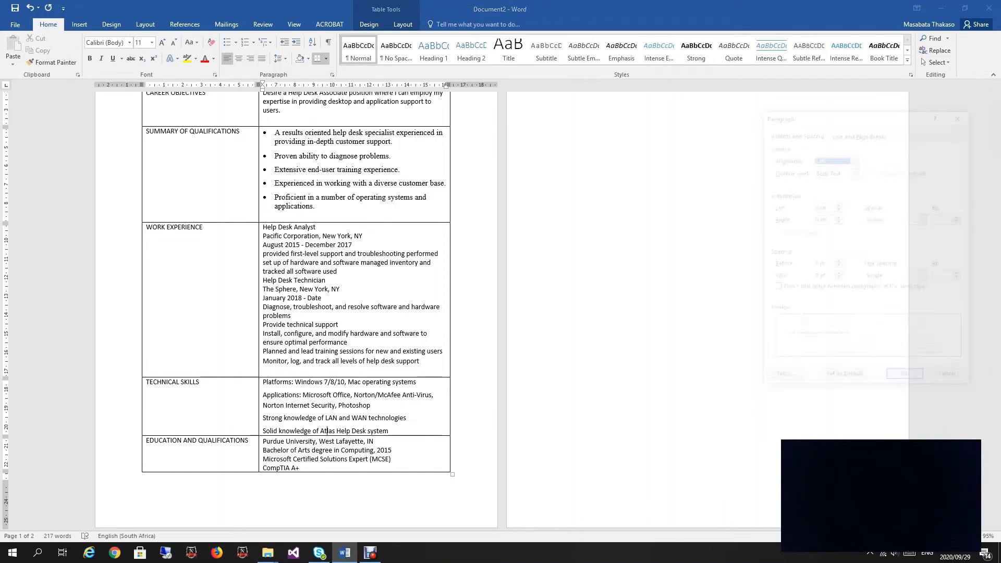
pyautogui.click(838, 274)
pyautogui.click(838, 274)
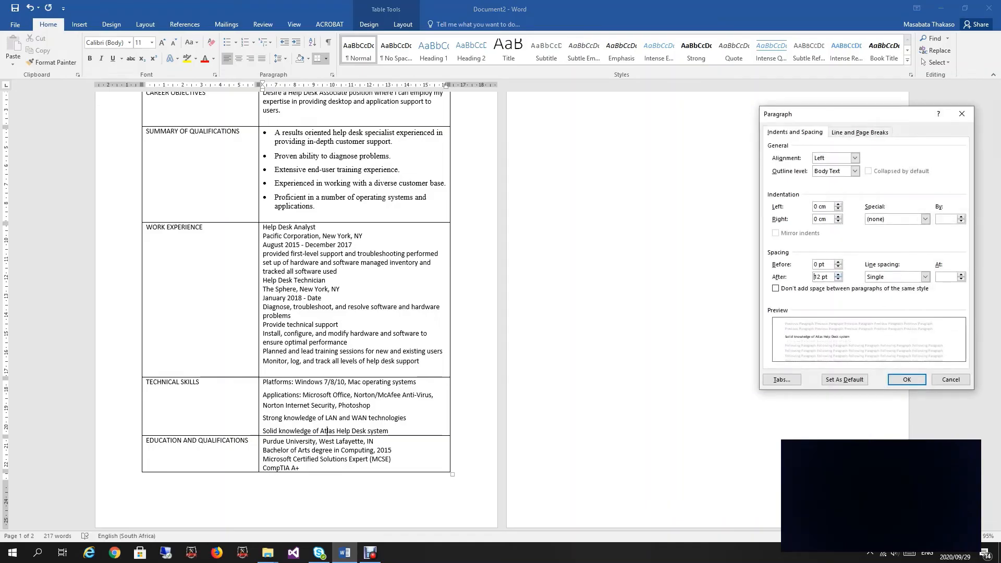
pyautogui.click(838, 274)
pyautogui.click(906, 379)
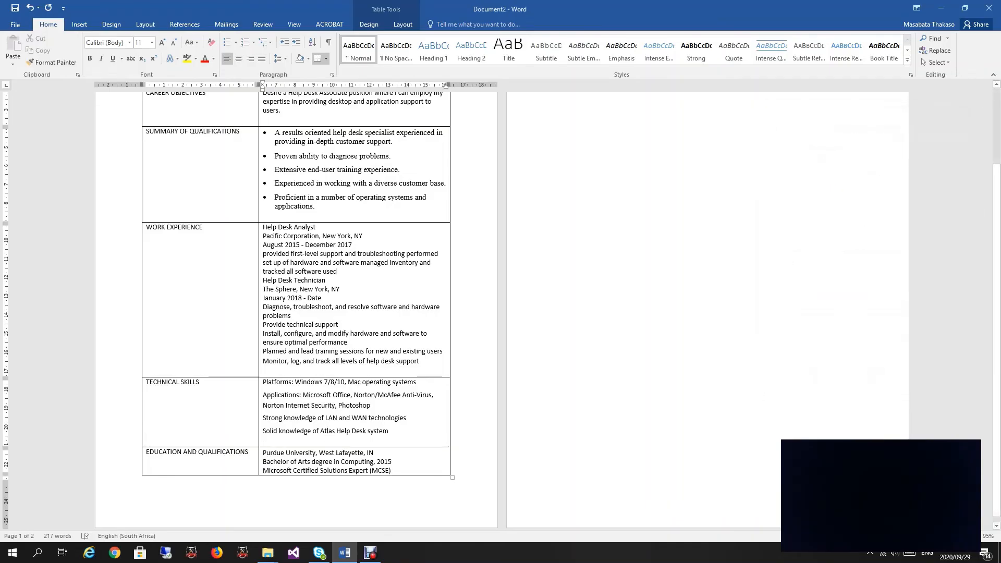
# Step: Select the entire resume table
pyautogui.scroll(-1, 296, 308)
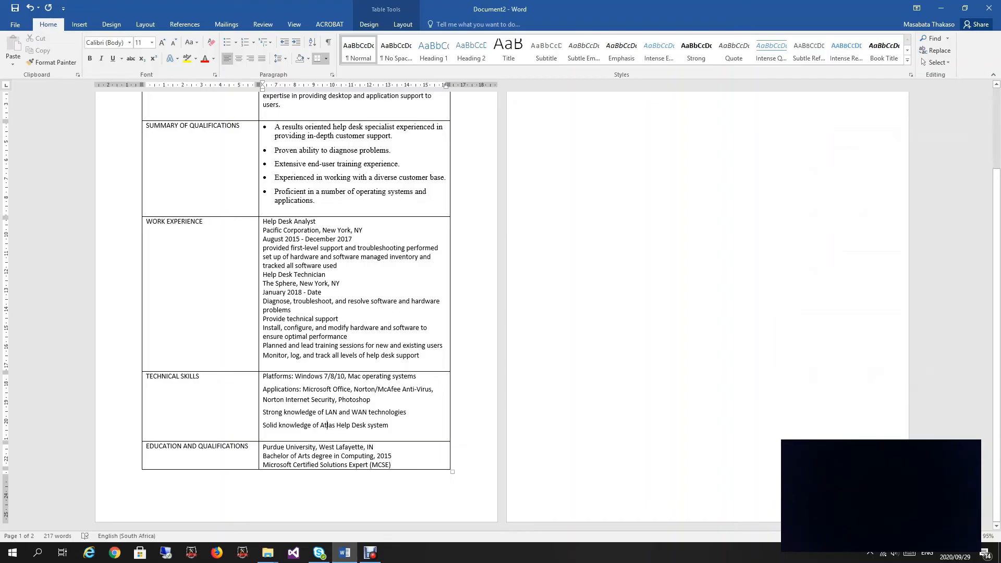
pyautogui.scroll(4, 296, 307)
pyautogui.scroll(-3, 296, 308)
pyautogui.scroll(4, 296, 308)
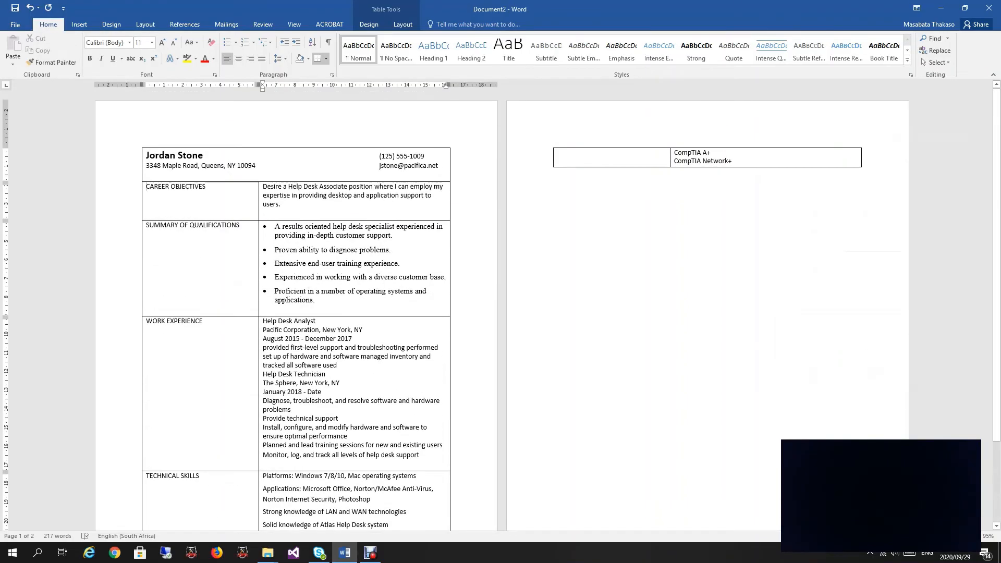
pyautogui.hotkey('shift', 'End')
pyautogui.hotkey('shift', 'Down')
pyautogui.hotkey('shift', 'Down')
pyautogui.hotkey('shift', 'Down')
pyautogui.hotkey('shift', 'Down')
pyautogui.hotkey('shift', 'Down')
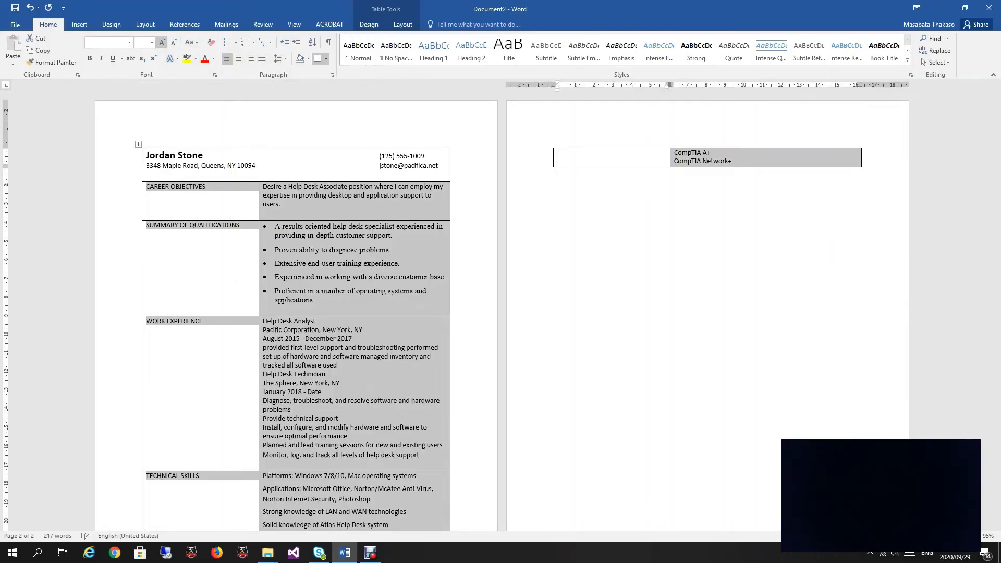
pyautogui.click(130, 42)
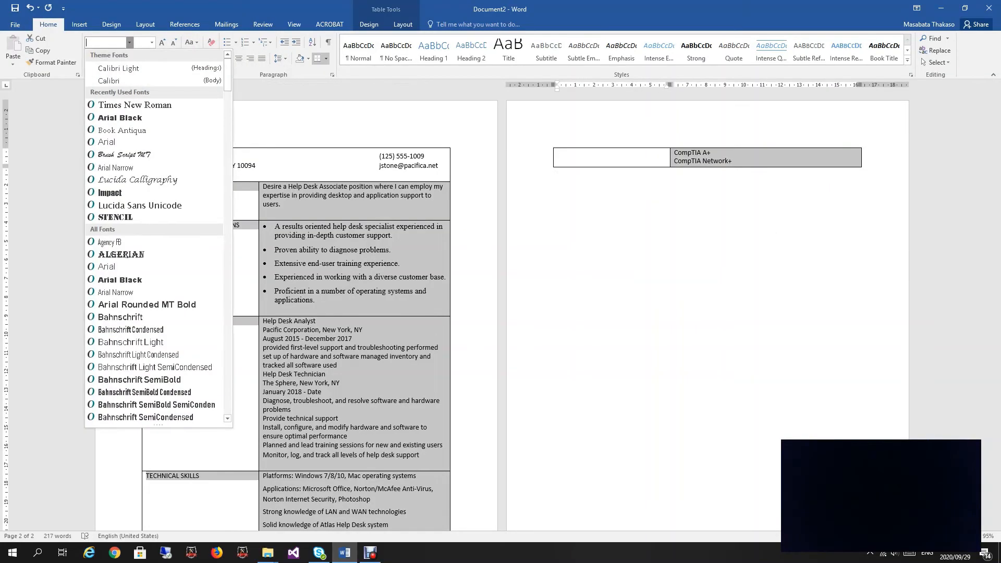
# Step: Set all resume table text to 9 pt so it fits on one page
pyautogui.click(152, 42)
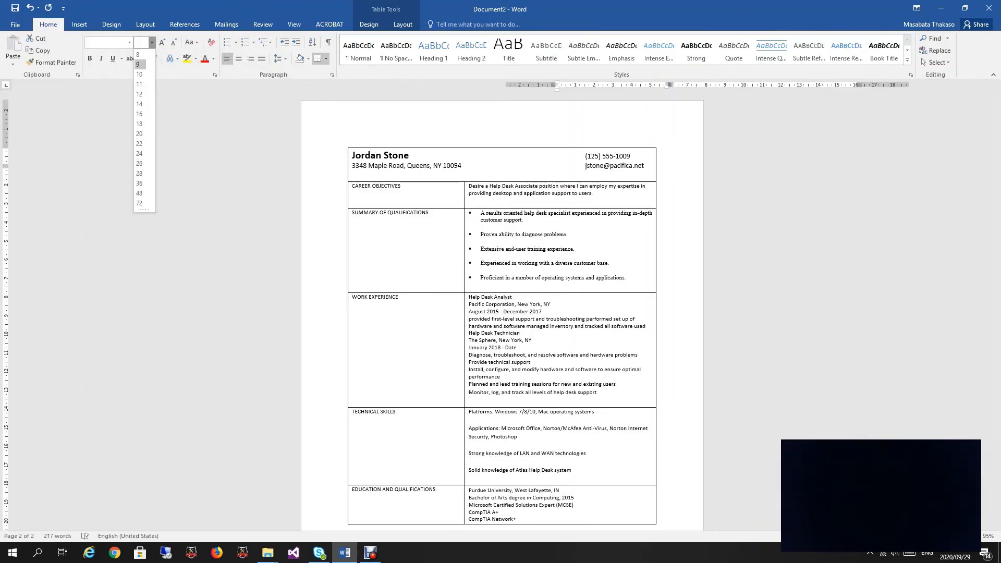
pyautogui.click(138, 64)
pyautogui.scroll(-3, 500, 312)
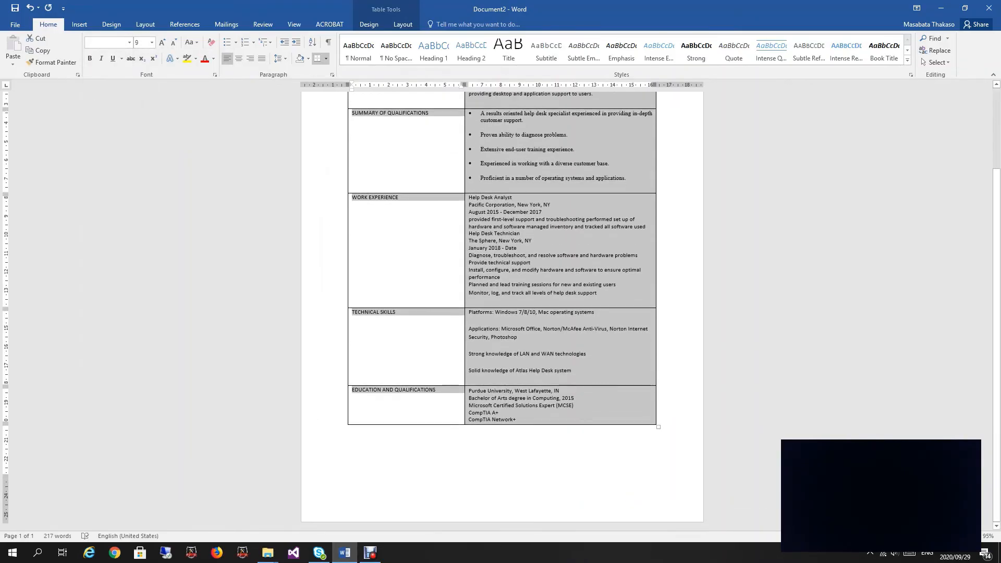
pyautogui.scroll(3, 500, 313)
pyautogui.click(540, 248)
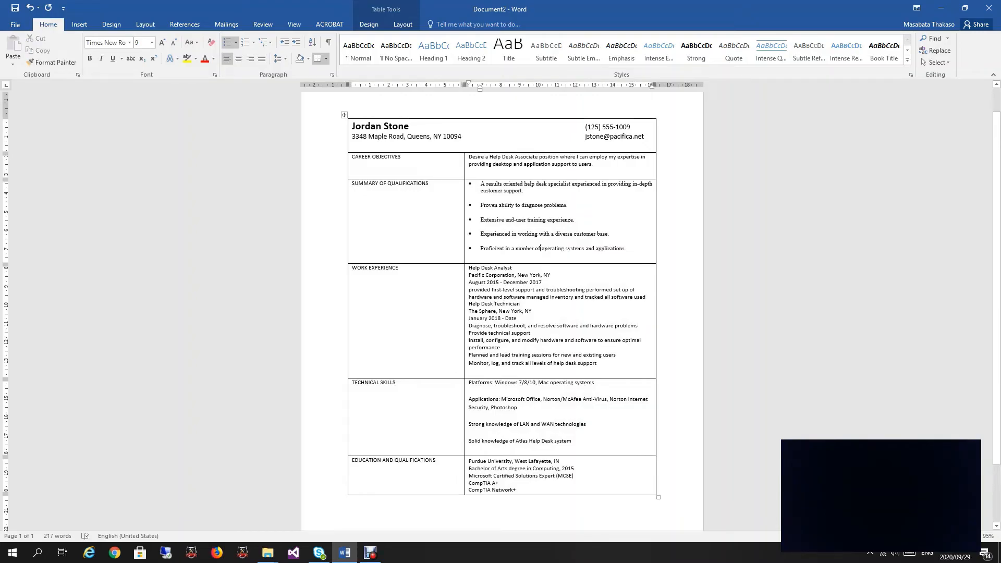
# Step: Add 12 pt of space after the CompTIA Network+ line
pyautogui.click(500, 490)
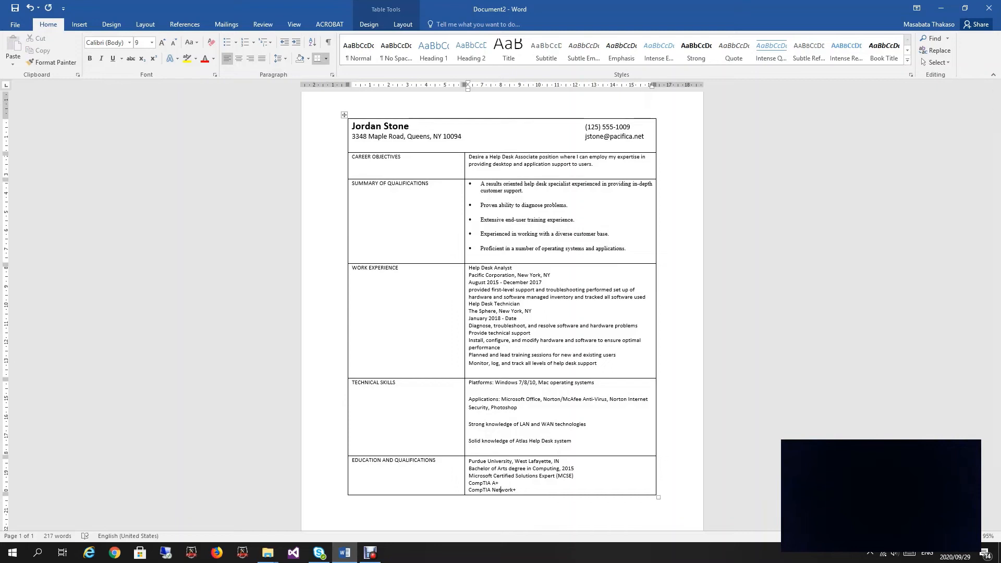
pyautogui.click(332, 75)
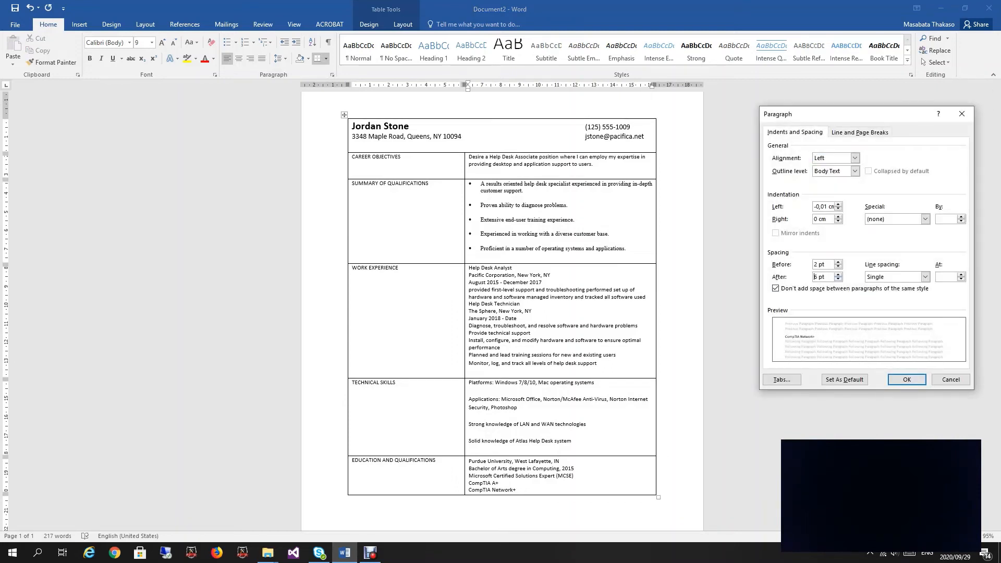
pyautogui.scroll(1, 814, 276)
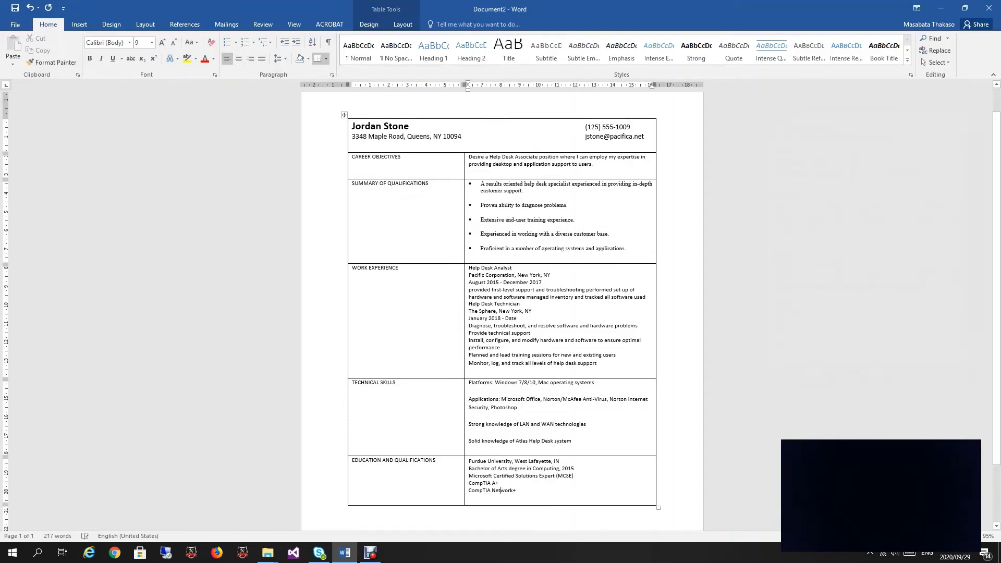
pyautogui.press('Return')
# Step: Bold the Help Desk Analyst job title
pyautogui.scroll(8, 502, 311)
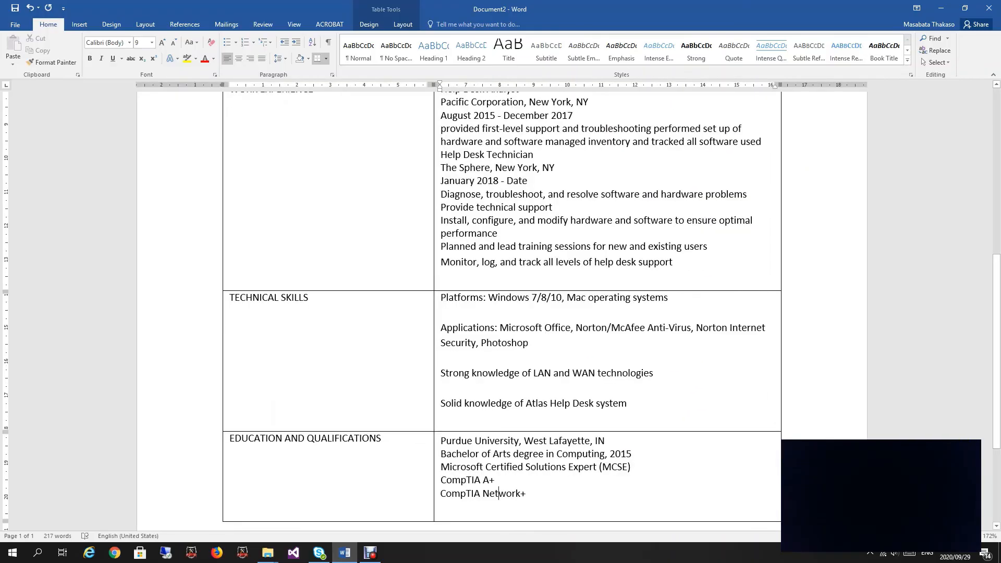
pyautogui.scroll(5, 502, 311)
pyautogui.scroll(-3, 502, 311)
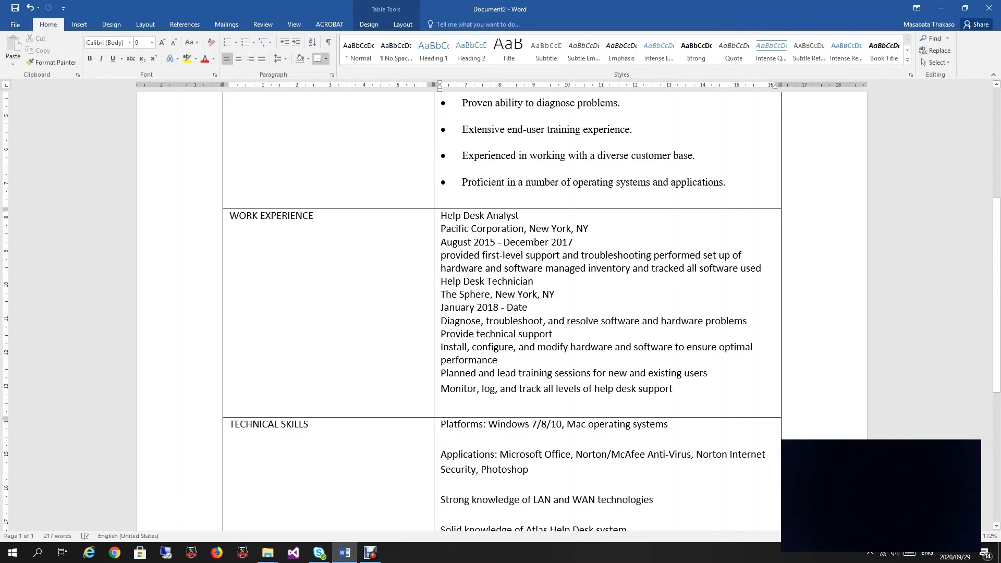
pyautogui.hotkey('shift', 'Right')
pyautogui.hotkey('shift', 'Right')
pyautogui.hotkey('shift', 'Right')
pyautogui.hotkey('shift', 'Right')
pyautogui.hotkey('shift', 'Right')
pyautogui.hotkey('shift', 'Right')
pyautogui.hotkey('shift', 'Right')
pyautogui.hotkey('shift', 'Right')
pyautogui.hotkey('shift', 'Right')
pyautogui.hotkey('shift', 'Right')
pyautogui.hotkey('shift', 'Right')
pyautogui.hotkey('shift', 'Right')
pyautogui.hotkey('shift', 'Right')
pyautogui.hotkey('shift', 'Right')
pyautogui.hotkey('shift', 'Right')
pyautogui.hotkey('shift', 'Right')
pyautogui.hotkey('shift', 'Right')
pyautogui.hotkey('shift', 'Right')
pyautogui.press('Right')
pyautogui.hotkey('shift', 'Left')
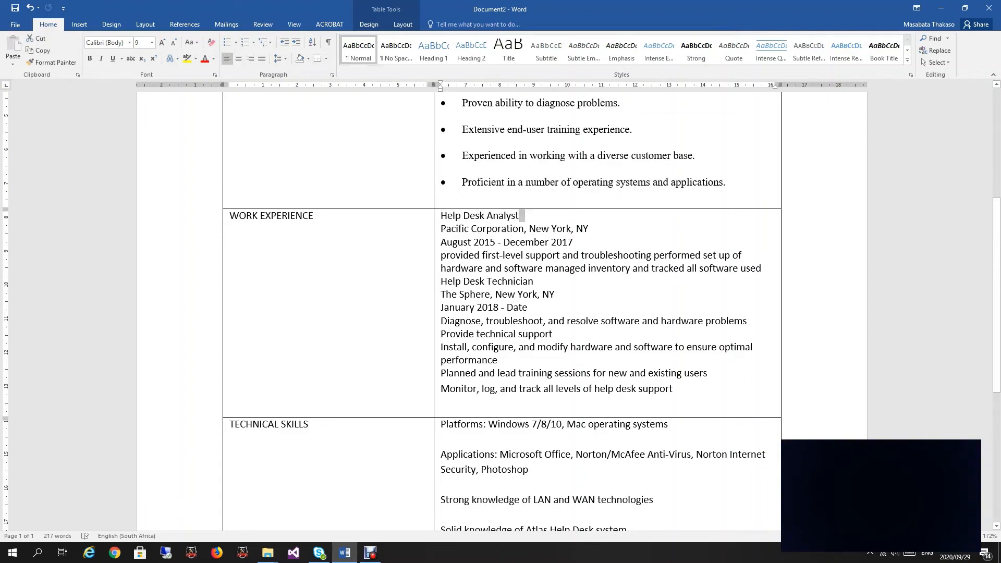
pyautogui.press('Home')
pyautogui.hotkey('shift', 'Right')
pyautogui.hotkey('shift', 'Right')
pyautogui.hotkey('shift', 'Right')
pyautogui.hotkey('shift', 'Right')
pyautogui.hotkey('shift', 'Right')
pyautogui.hotkey('shift', 'Right')
pyautogui.hotkey('shift', 'Right')
pyautogui.hotkey('shift', 'Right')
pyautogui.hotkey('shift', 'Right')
pyautogui.hotkey('shift', 'Right')
pyautogui.hotkey('shift', 'Right')
pyautogui.hotkey('shift', 'Right')
pyautogui.hotkey('shift', 'Right')
pyautogui.hotkey('shift', 'Right')
pyautogui.hotkey('shift', 'Right')
pyautogui.hotkey('shift', 'Right')
pyautogui.hotkey('shift', 'Right')
pyautogui.hotkey('shift', 'Right')
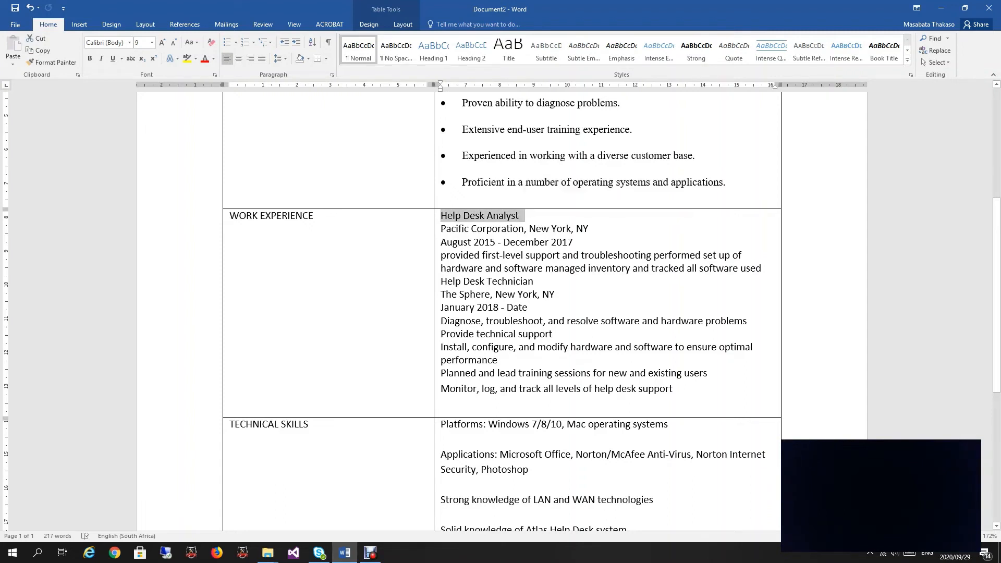
pyautogui.hotkey('ctrl', 'b')
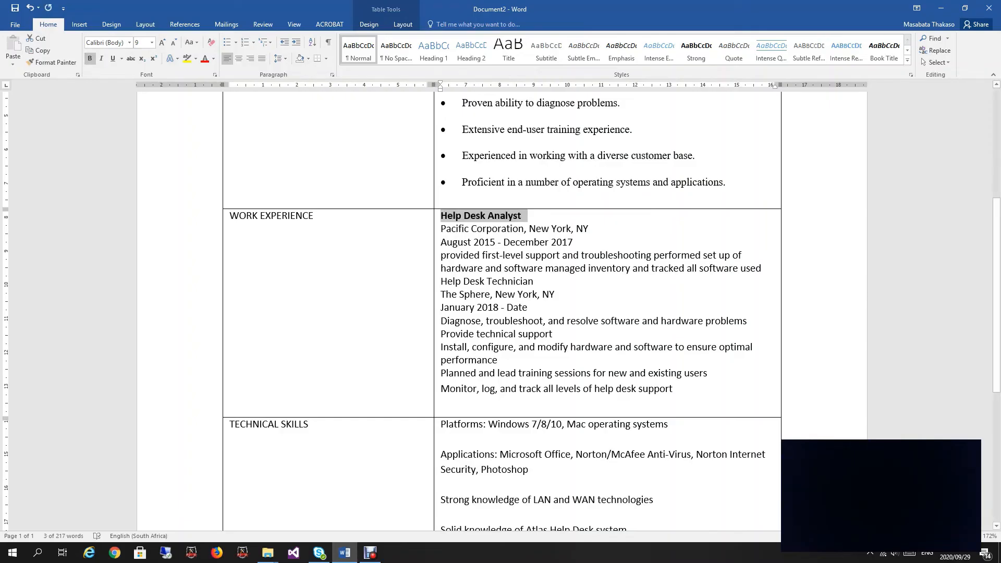
# Step: Copy the bold formatting onto Help Desk Technician with Format Painter
pyautogui.hotkey('alt', 'h')
pyautogui.press('f')
pyautogui.press('p')
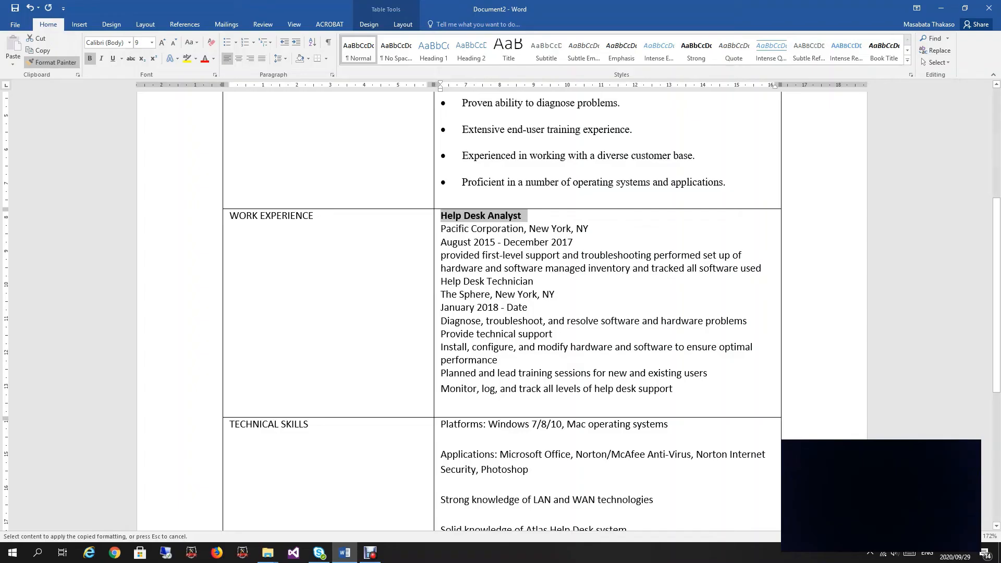
pyautogui.moveTo(440, 281); pyautogui.dragTo(541, 281)
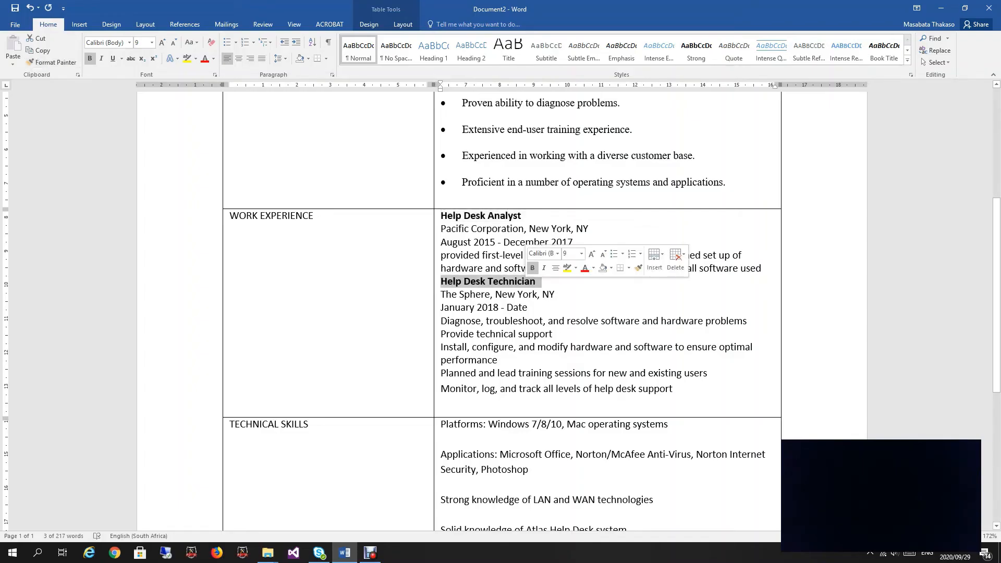
pyautogui.scroll(-2, 500, 313)
pyautogui.scroll(1, 501, 313)
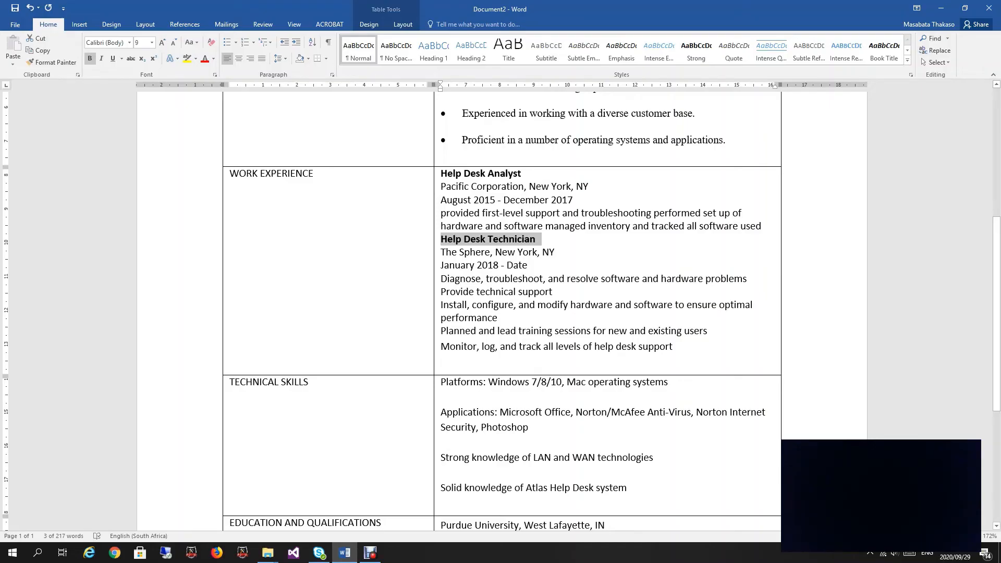
# Step: Turn the 'provided first-level support' duties paragraph into a bullet
pyautogui.moveTo(441, 212); pyautogui.dragTo(502, 212)
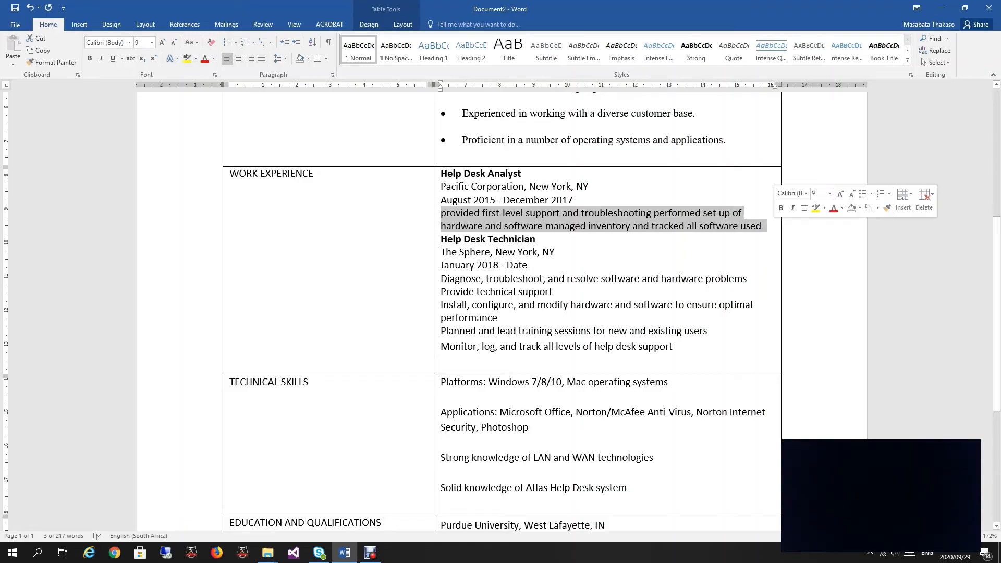
pyautogui.click(228, 43)
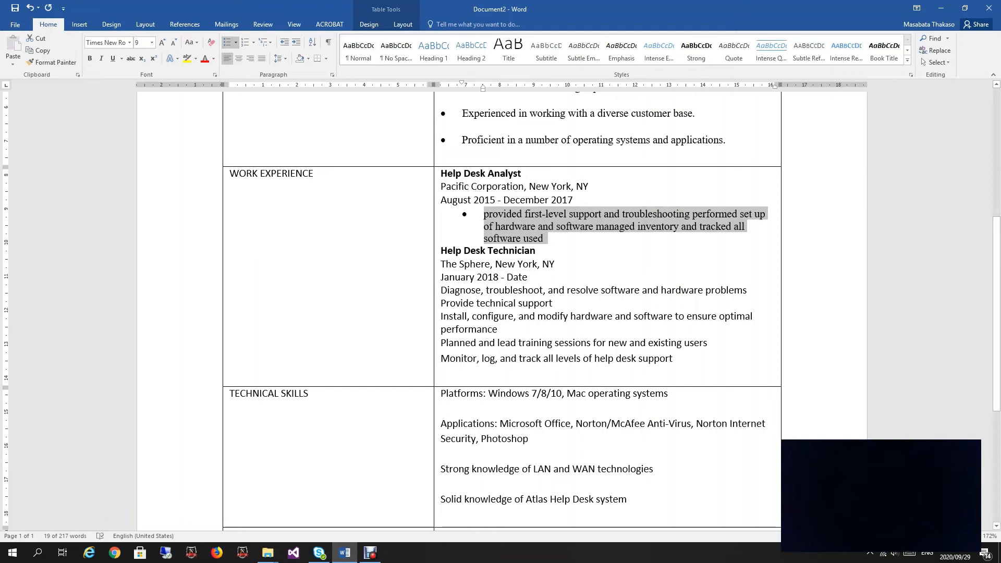
pyautogui.click(509, 238)
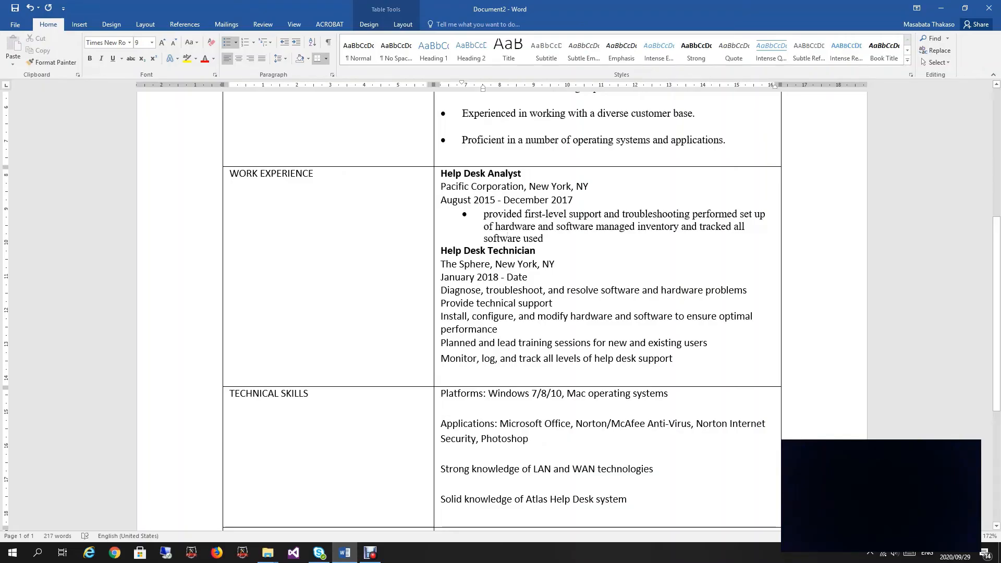
# Step: Give that duties bullet 12 pt of space after it
pyautogui.click(332, 75)
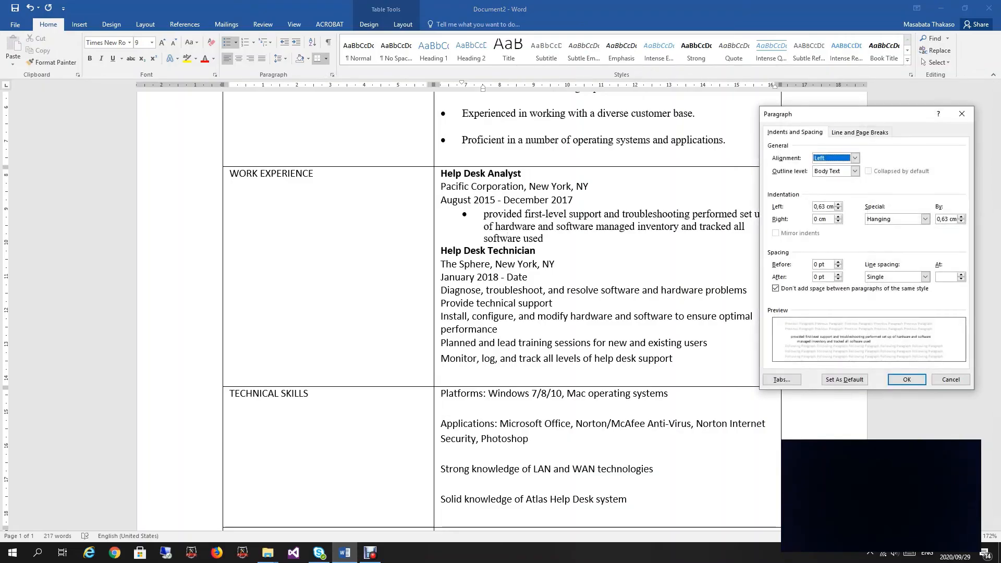
pyautogui.click(838, 275)
pyautogui.click(838, 275)
pyautogui.click(907, 379)
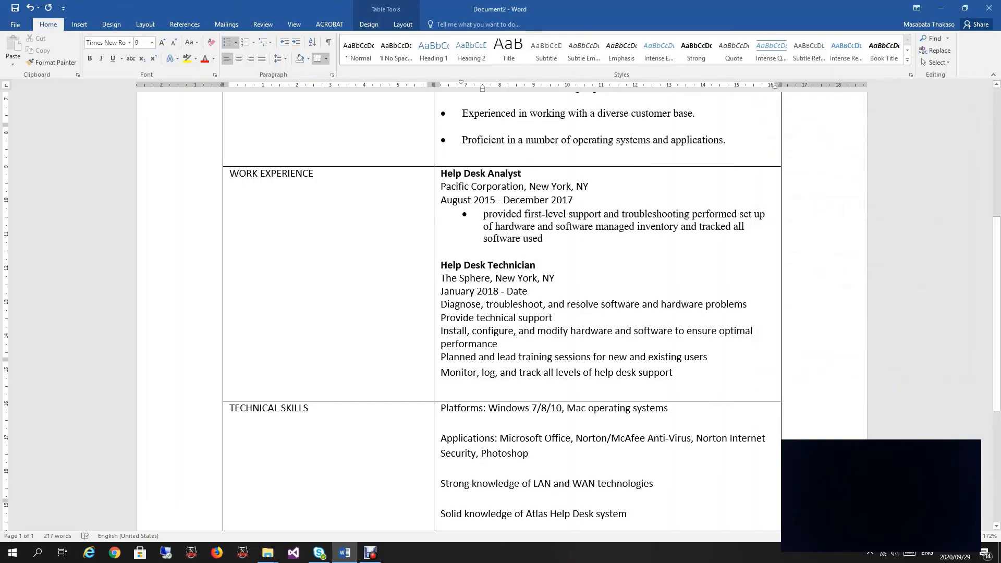
pyautogui.scroll(-2, 907, 379)
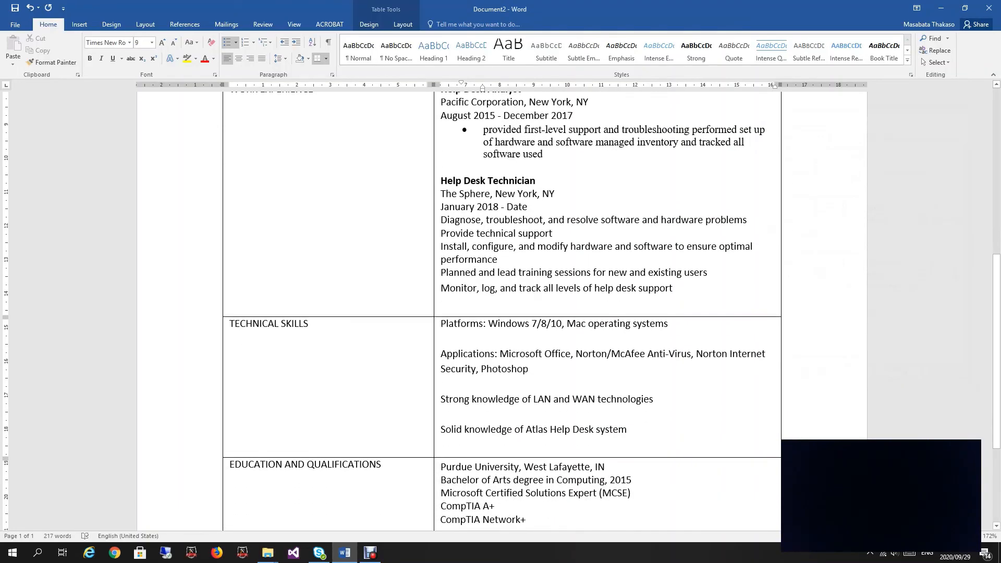
# Step: Apply bullets to the Help Desk Technician duty lines
pyautogui.moveTo(440, 219); pyautogui.dragTo(673, 308)
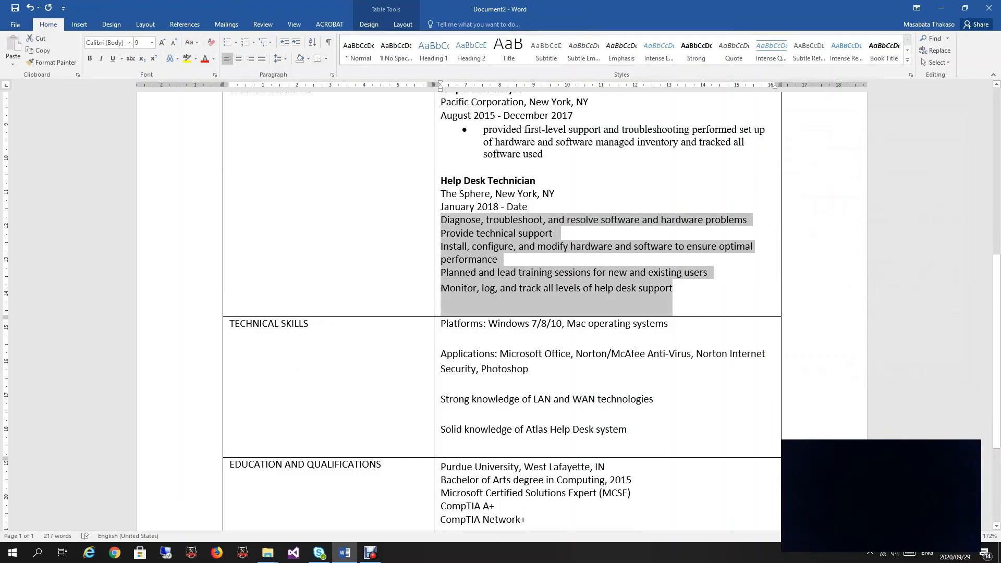
pyautogui.click(228, 42)
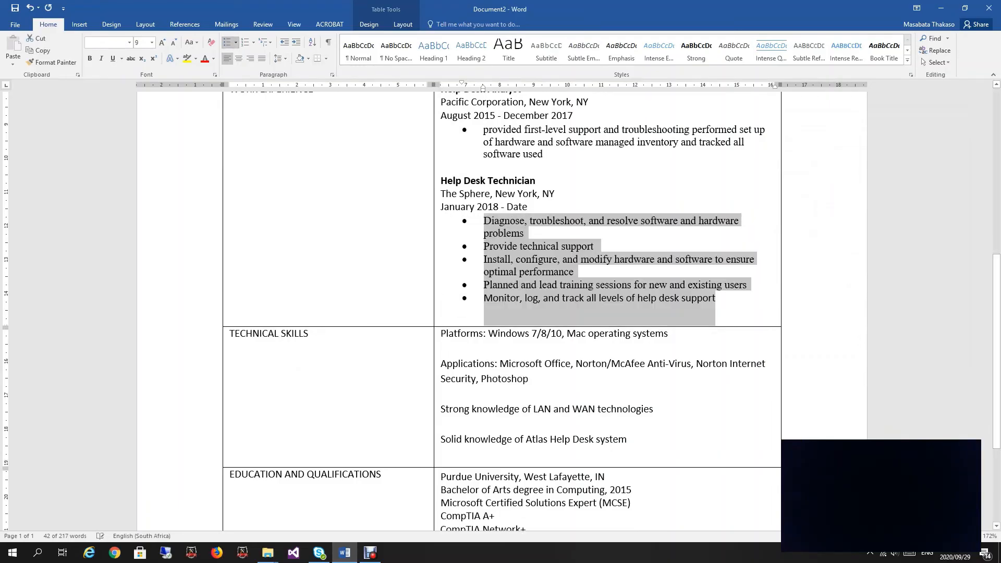
pyautogui.scroll(1, 500, 312)
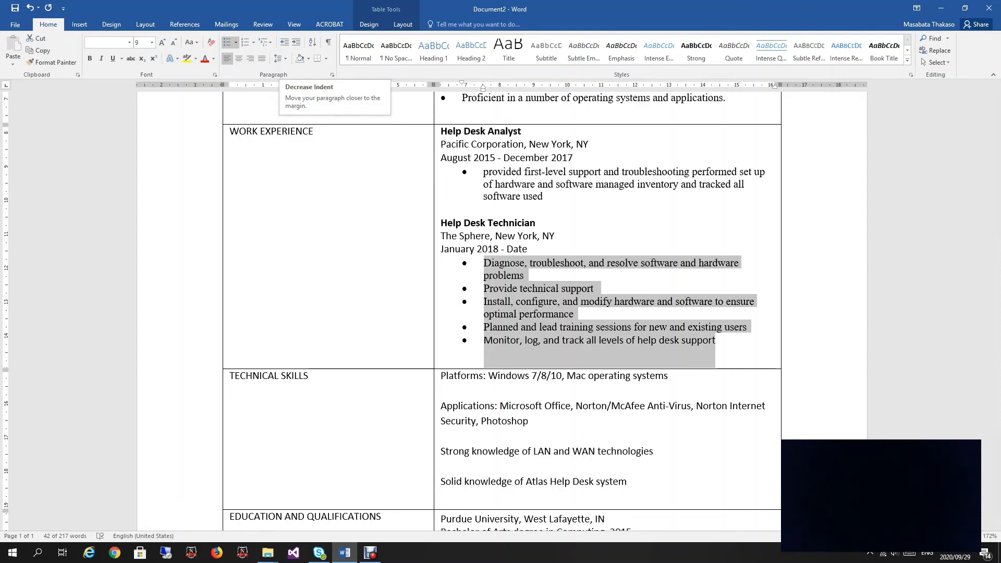
pyautogui.scroll(5, 501, 313)
pyautogui.scroll(3, 500, 313)
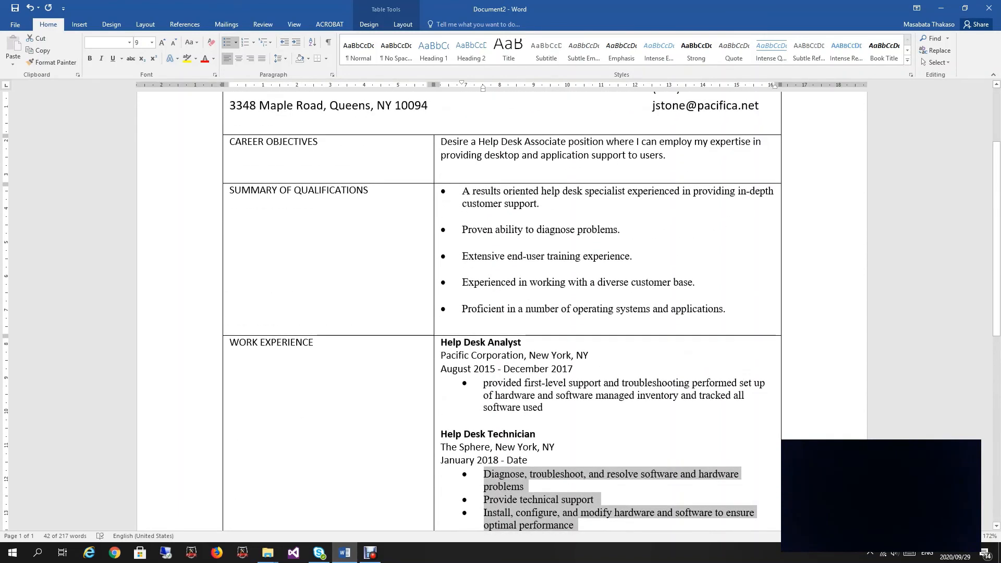
pyautogui.scroll(-3, 501, 313)
pyautogui.scroll(-4, 500, 313)
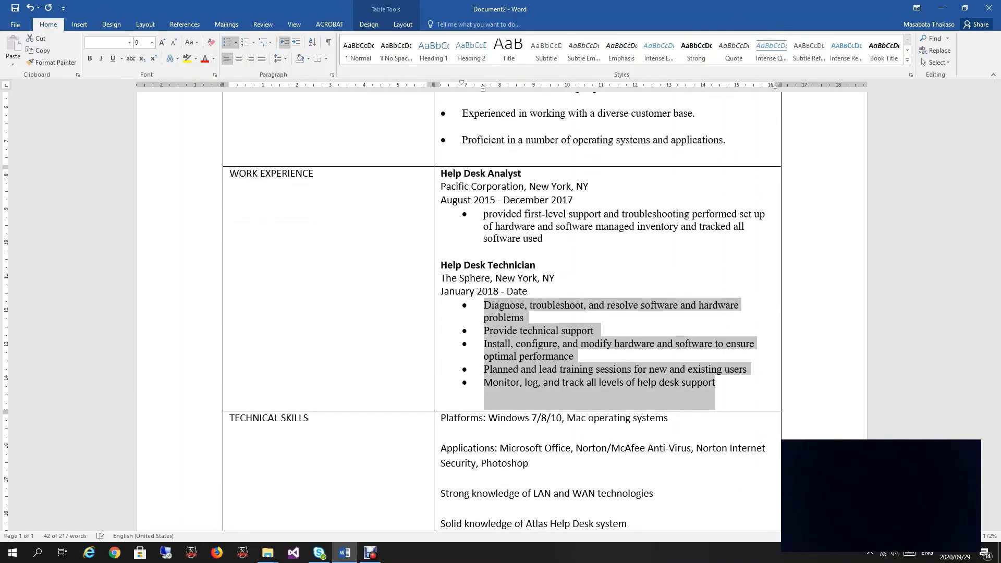
pyautogui.click(592, 418)
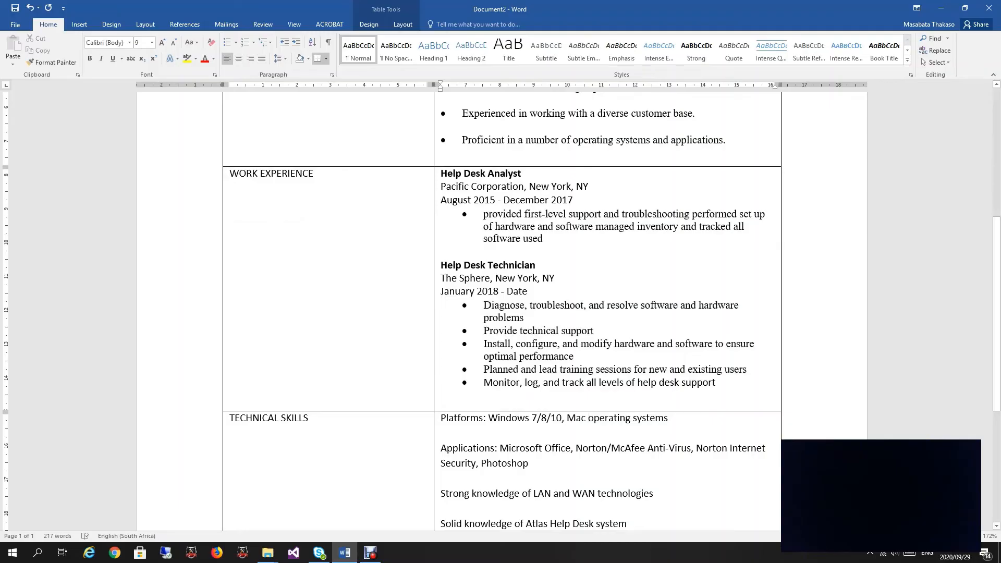
# Step: Remove the mismatched bullet level from the duties, undoing an unwanted style reset
pyautogui.moveTo(484, 214); pyautogui.dragTo(545, 241)
pyautogui.click(285, 42)
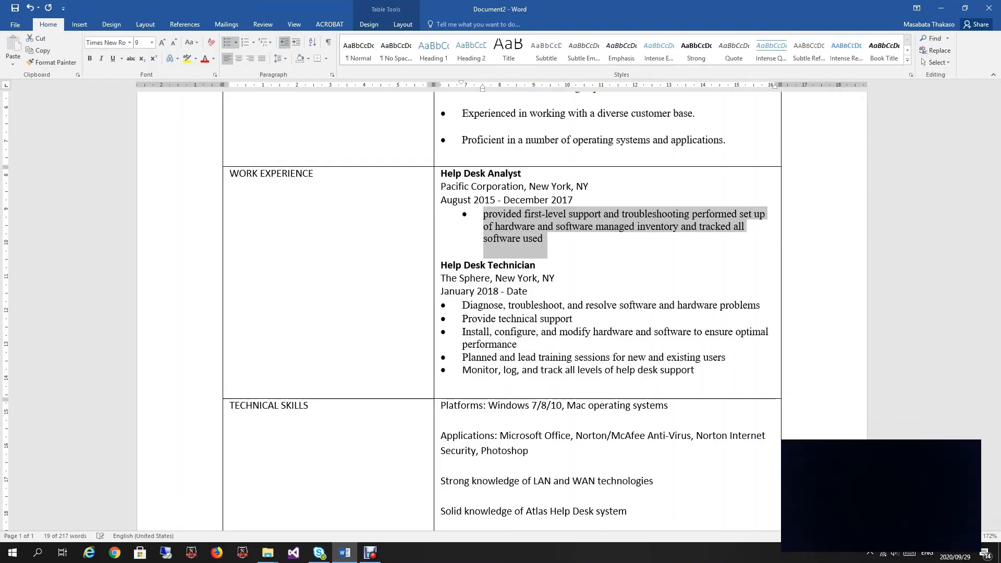
pyautogui.click(284, 42)
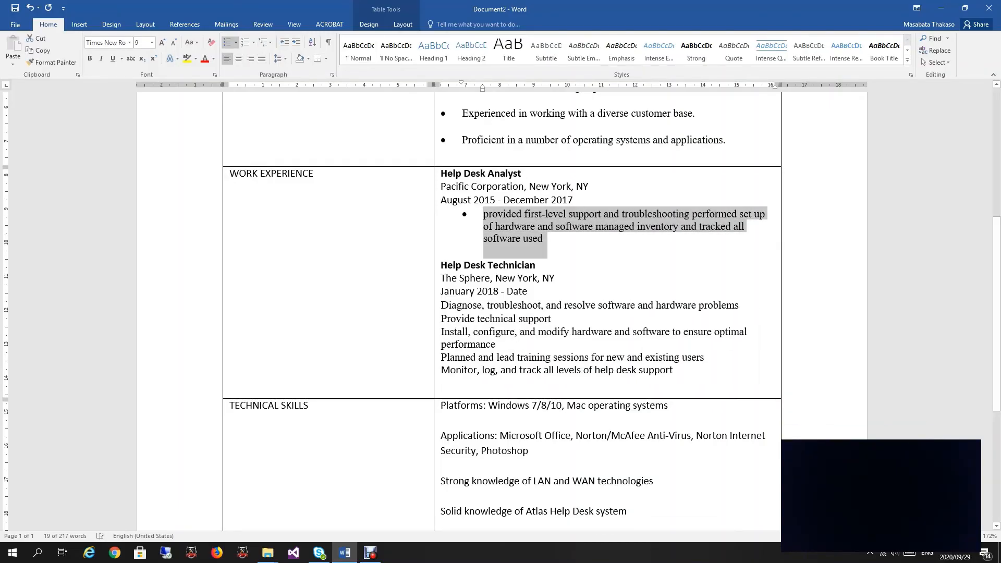
pyautogui.click(227, 42)
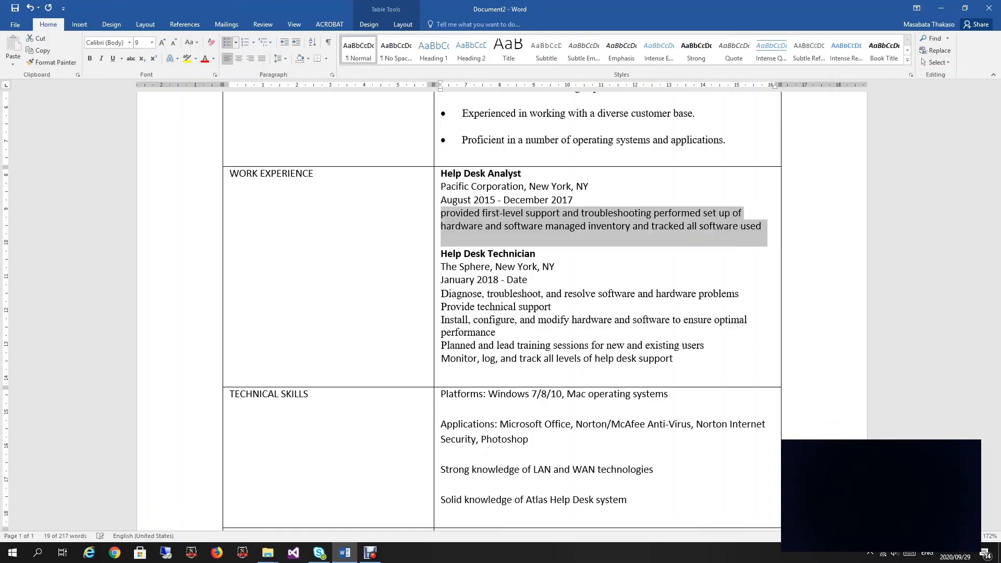
pyautogui.hotkey('ctrl', 'z')
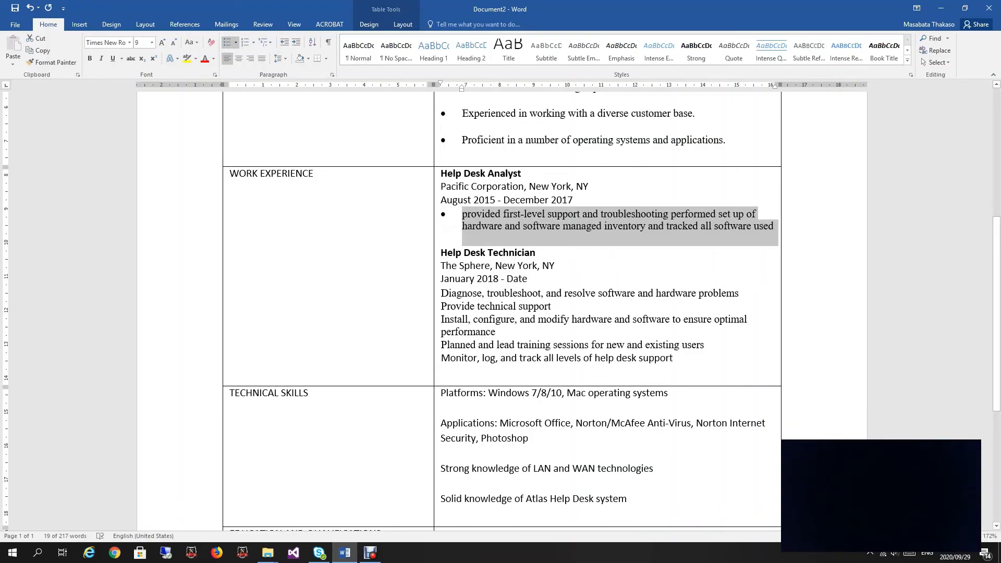
# Step: Rebullet the five Help Desk Technician duty lines to match the Analyst bullet
pyautogui.moveTo(441, 293); pyautogui.dragTo(674, 358)
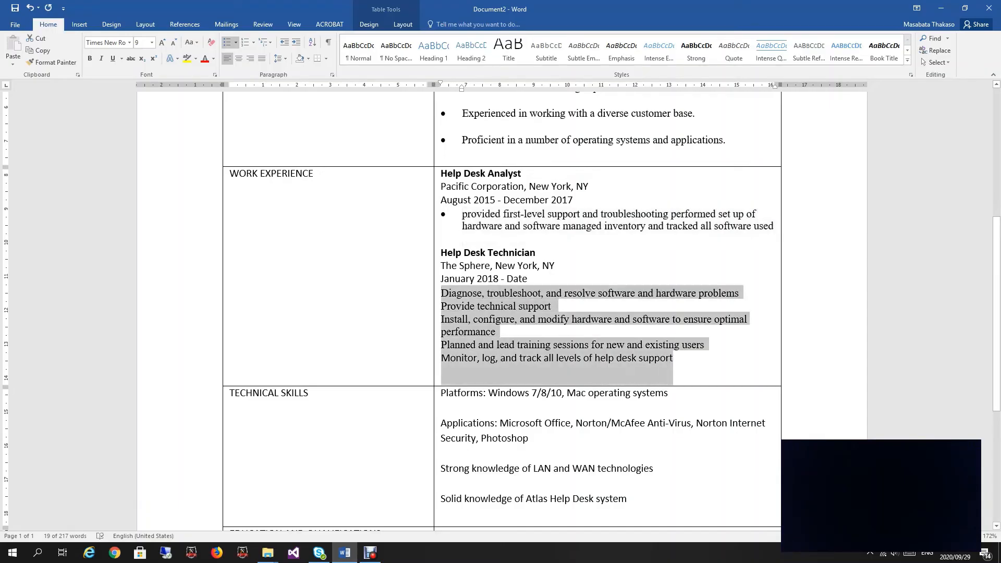
pyautogui.click(228, 42)
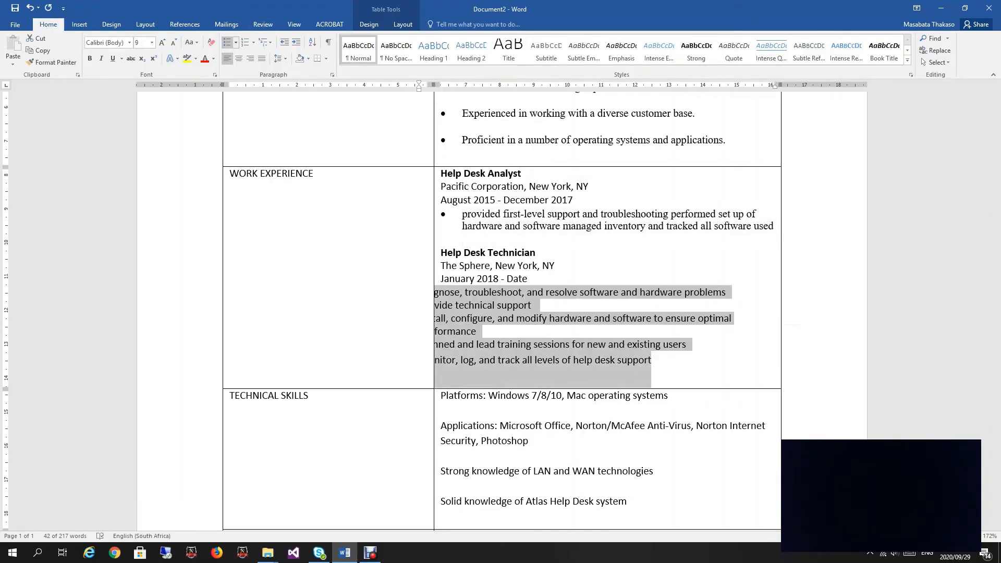
pyautogui.click(593, 319)
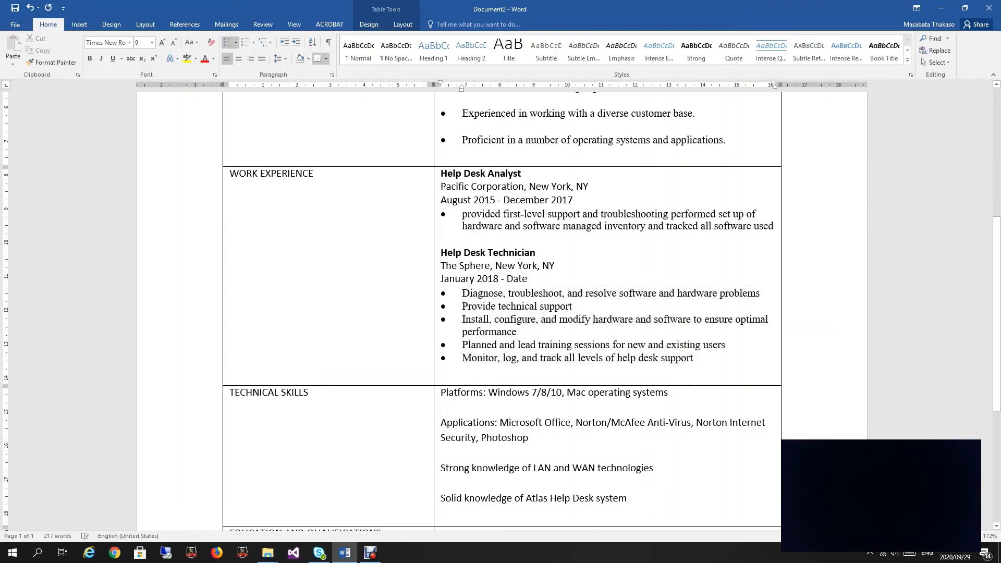
pyautogui.scroll(3, 605, 308)
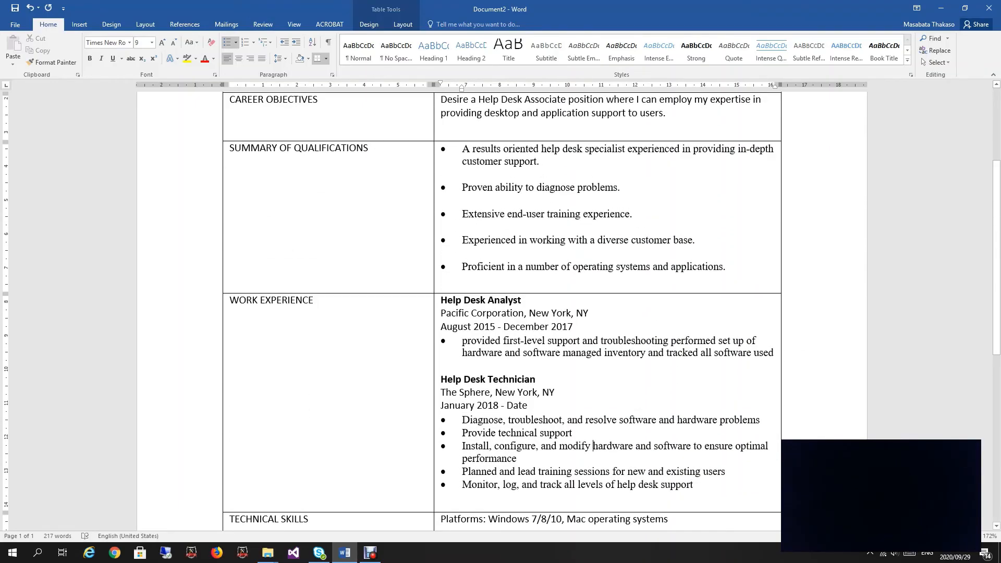
# Step: Make 'Purdue University' bold in the Education and Qualifications row
pyautogui.scroll(-1, 605, 307)
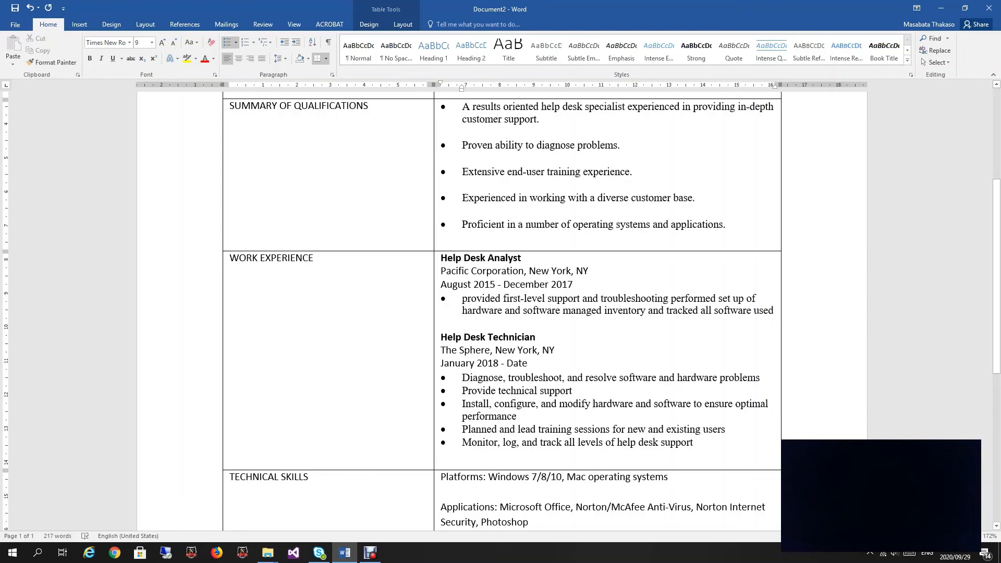
pyautogui.scroll(-6, 605, 308)
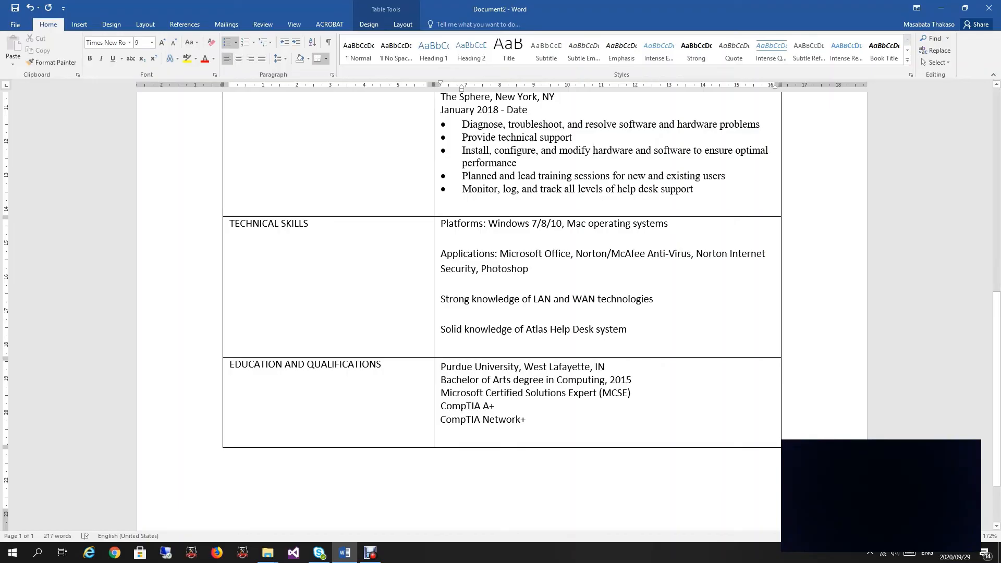
pyautogui.moveTo(441, 367); pyautogui.dragTo(519, 367)
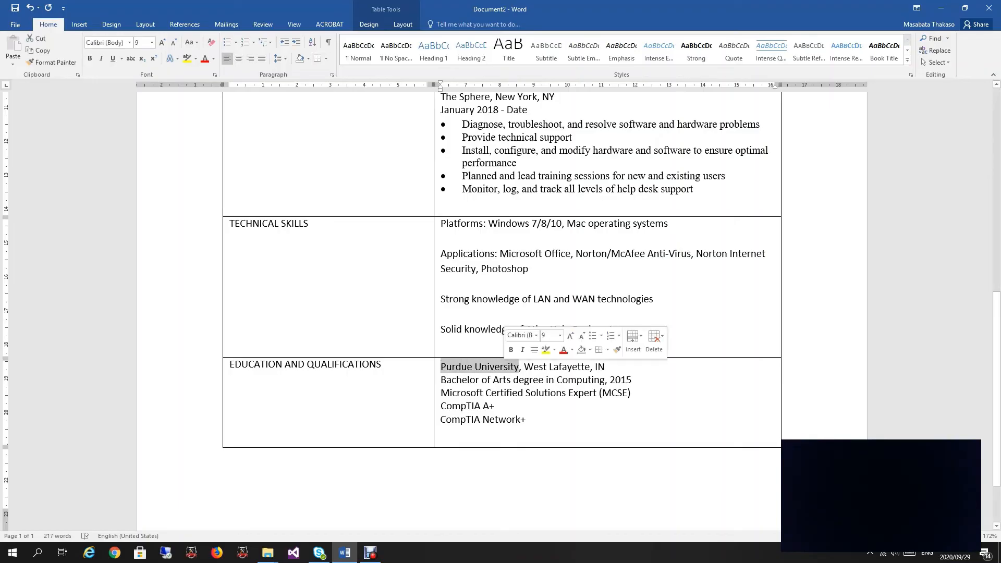
pyautogui.hotkey('ctrl', 'b')
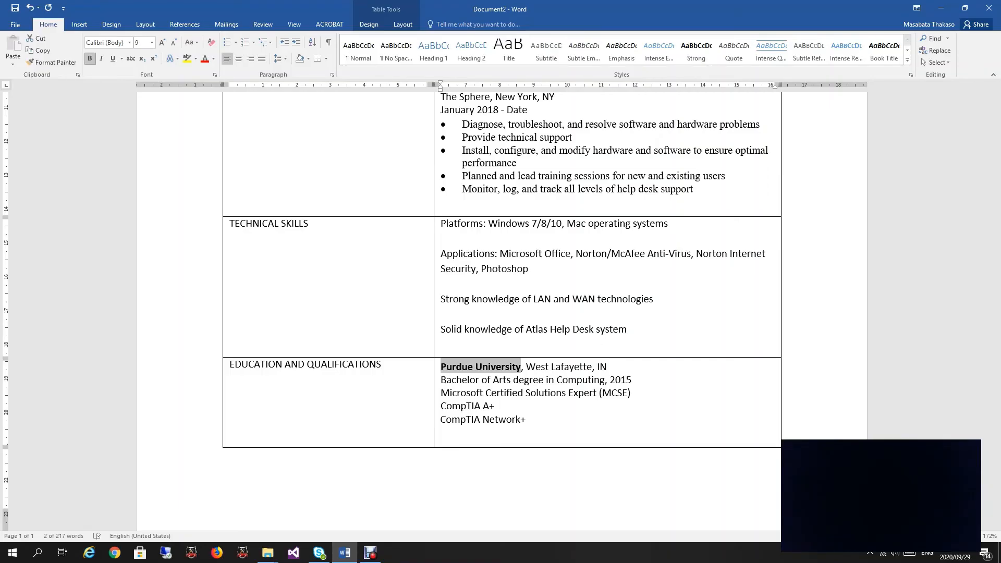
pyautogui.scroll(4, 501, 313)
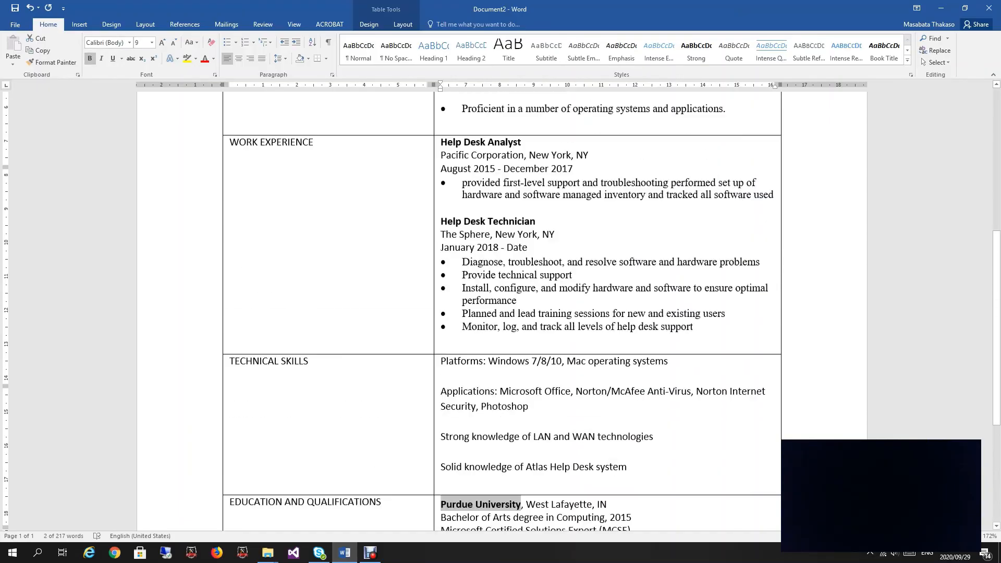
pyautogui.scroll(3, 501, 313)
pyautogui.scroll(-6, 500, 313)
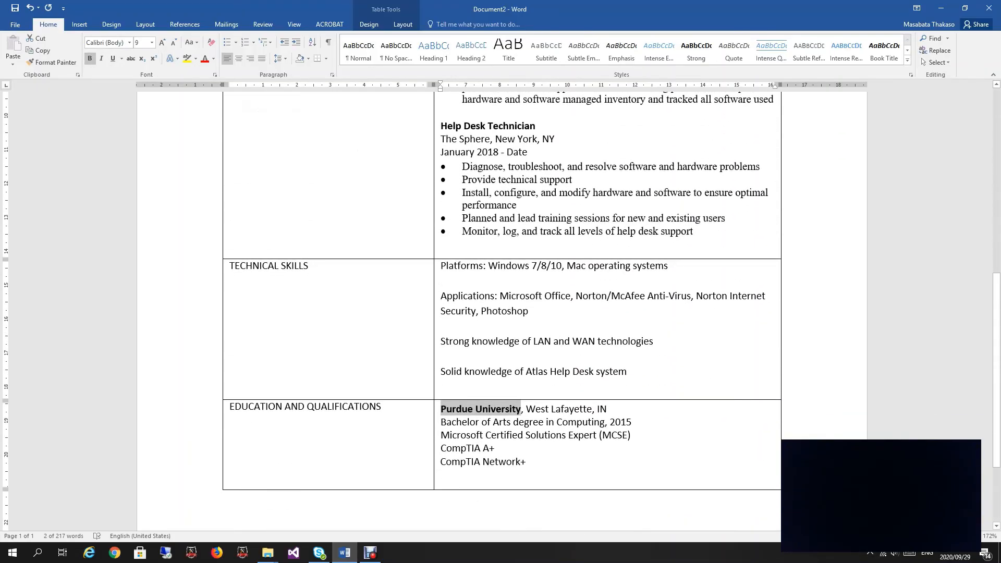
pyautogui.scroll(8, 500, 312)
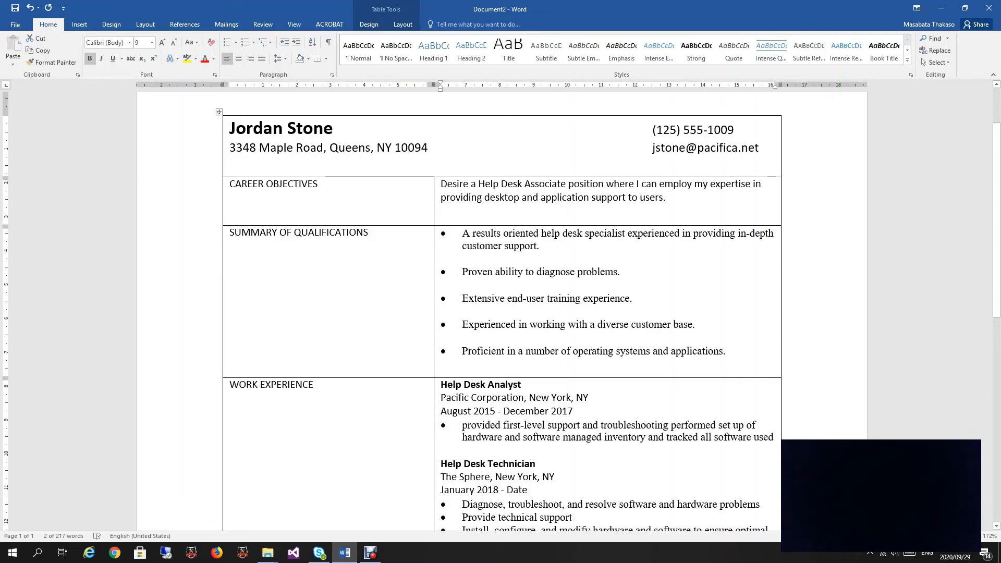
pyautogui.scroll(2, 502, 311)
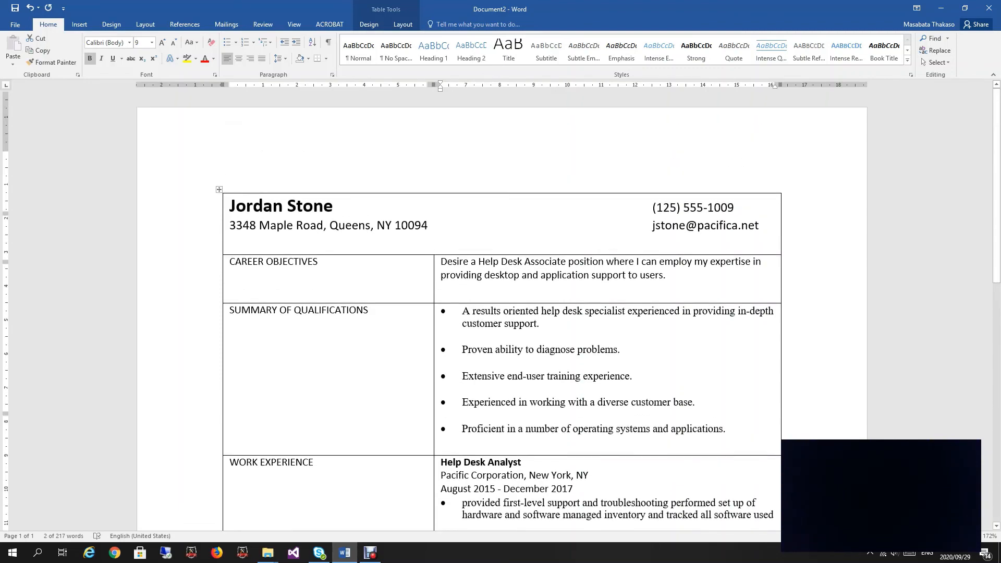
pyautogui.scroll(-3, 502, 311)
pyautogui.scroll(-6, 502, 312)
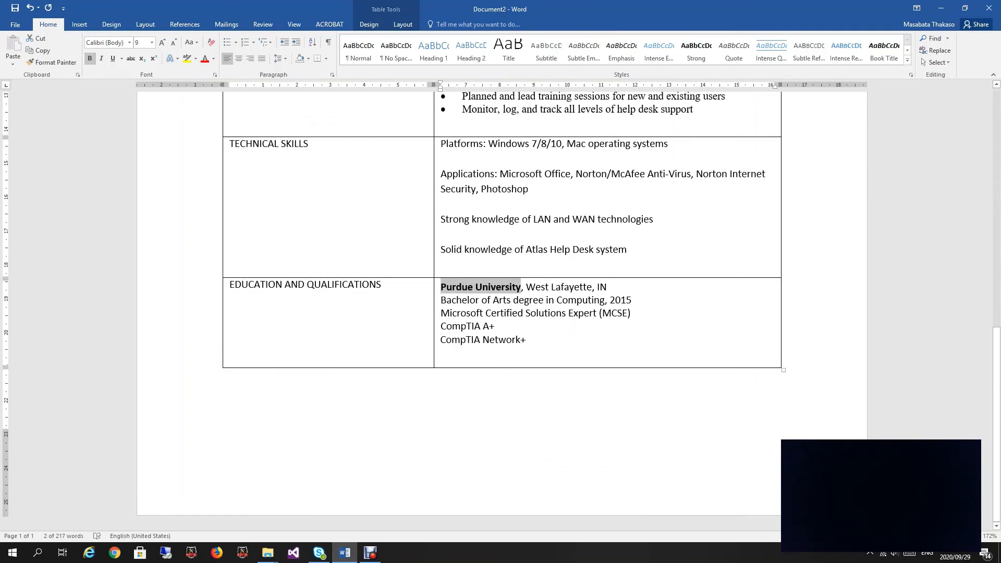
pyautogui.scroll(3, 502, 311)
pyautogui.scroll(-3, 502, 311)
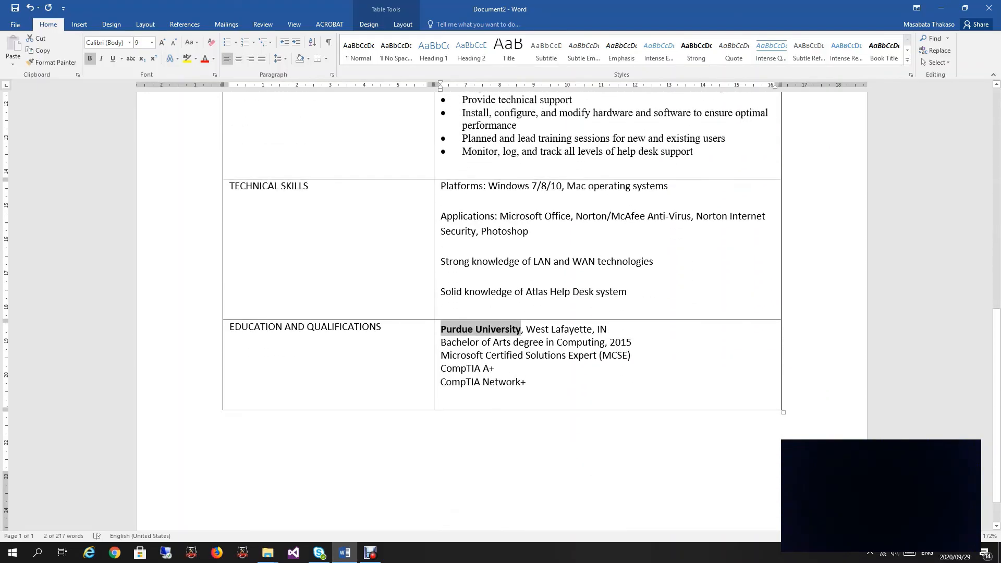
pyautogui.scroll(3, 502, 311)
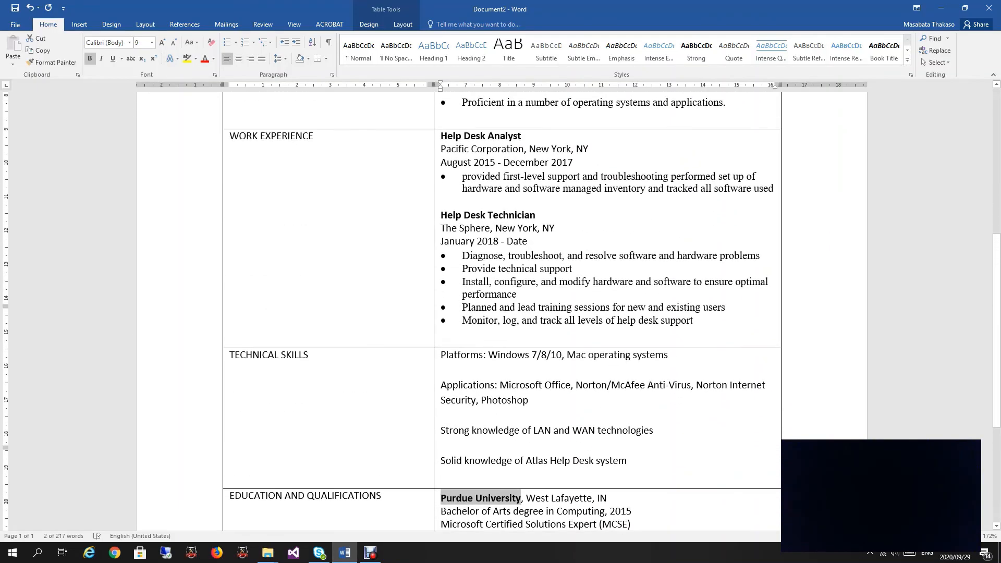
pyautogui.scroll(-4, 502, 311)
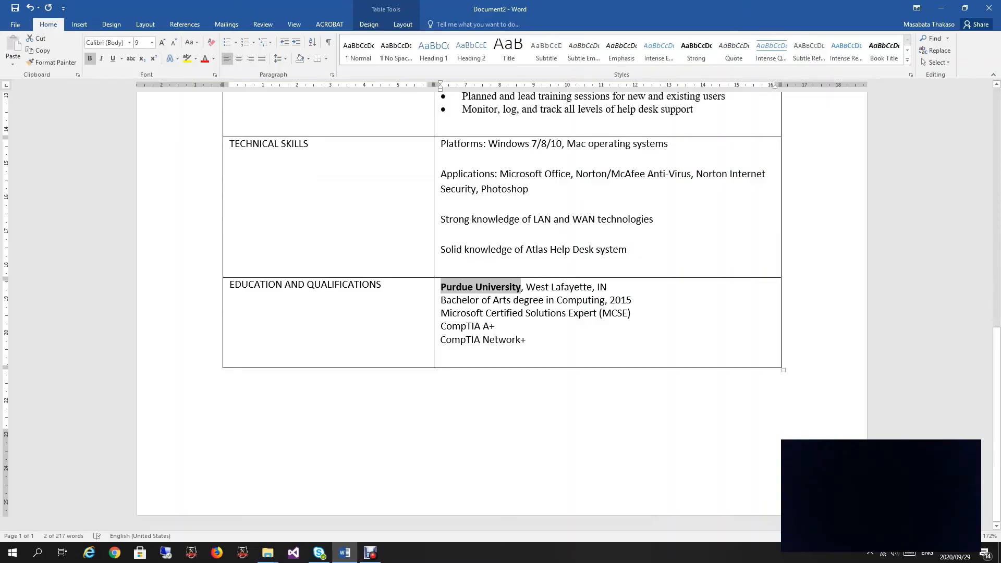
# Step: Bullet the four Technical Skills lines and decrease their indent one level
pyautogui.moveTo(441, 144); pyautogui.dragTo(573, 261)
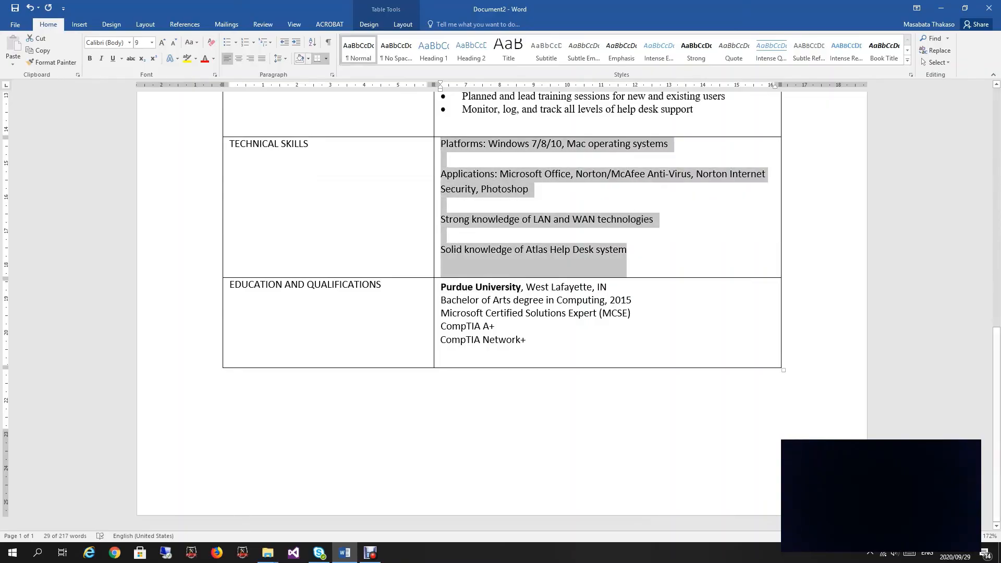
pyautogui.click(227, 43)
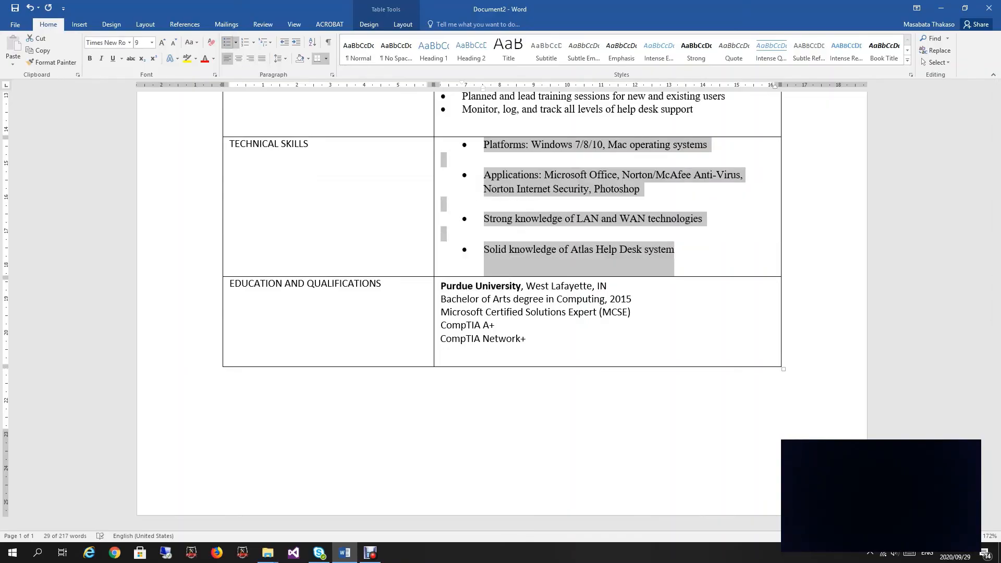
pyautogui.click(284, 42)
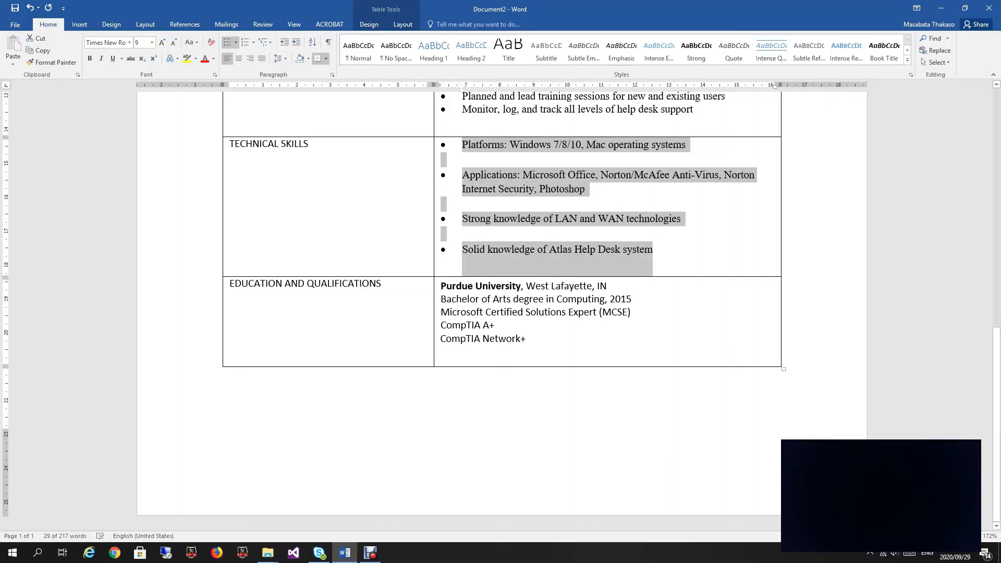
pyautogui.scroll(15, 500, 312)
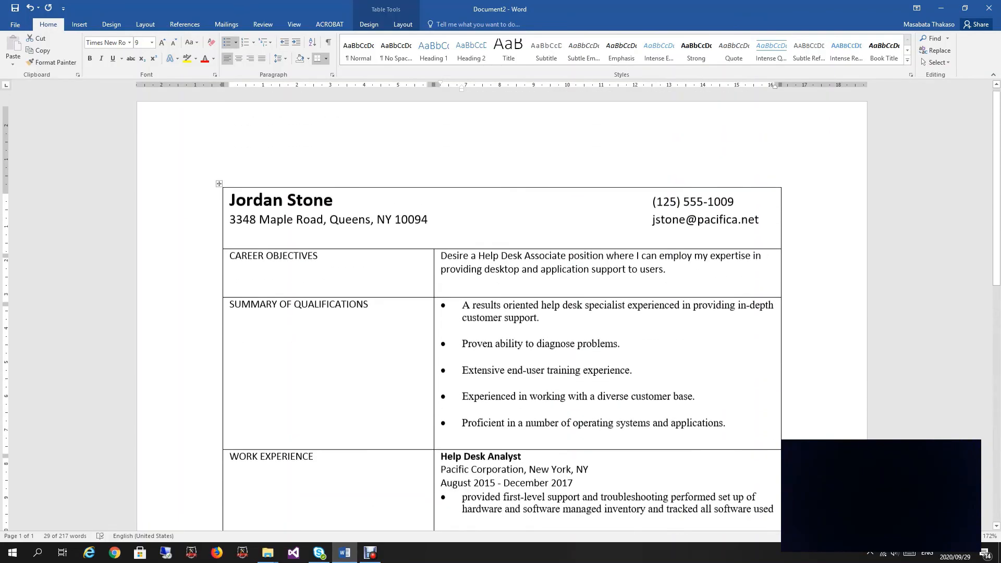
pyautogui.scroll(-10, 500, 308)
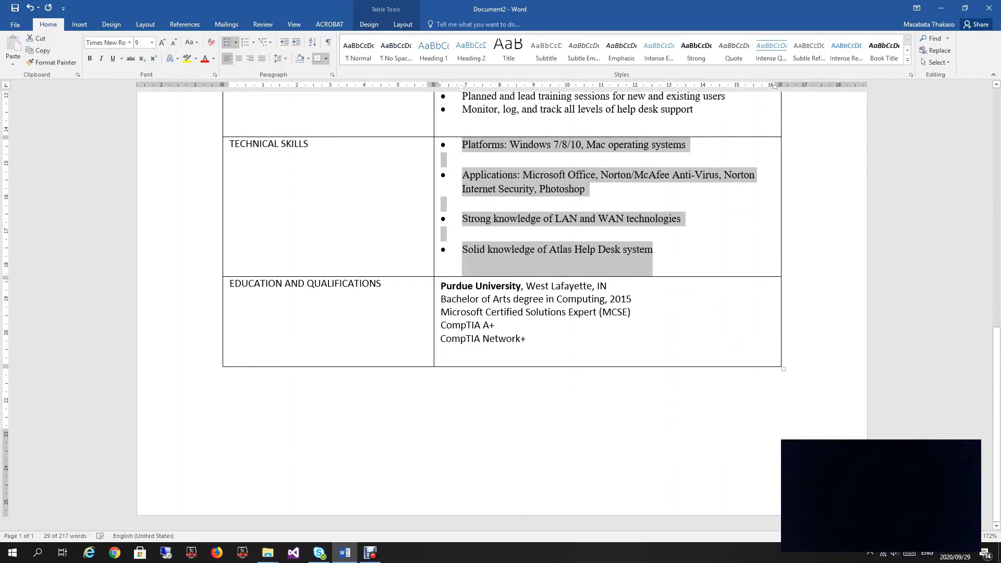
pyautogui.scroll(1, 500, 308)
pyautogui.scroll(-5, 500, 307)
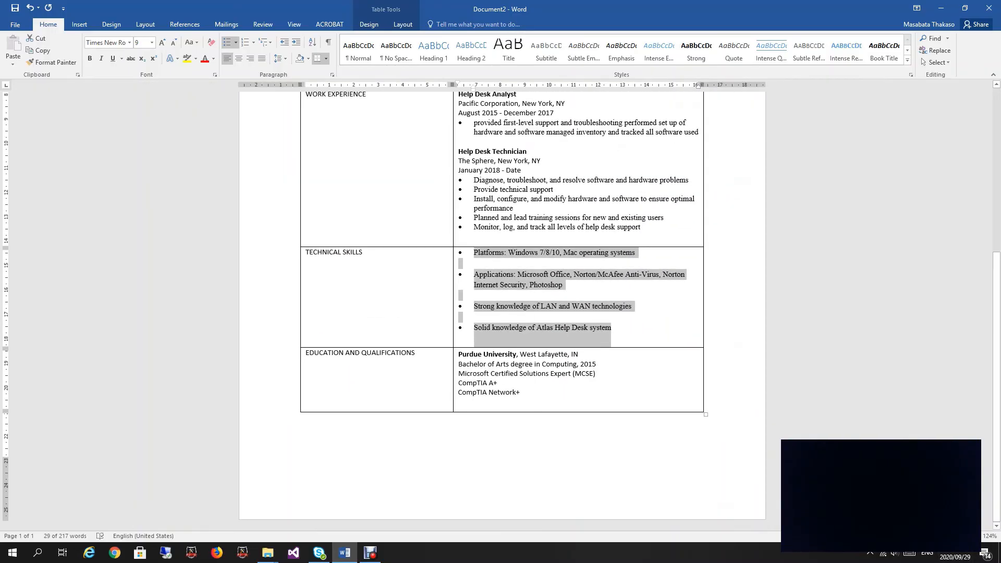
pyautogui.scroll(8, 501, 307)
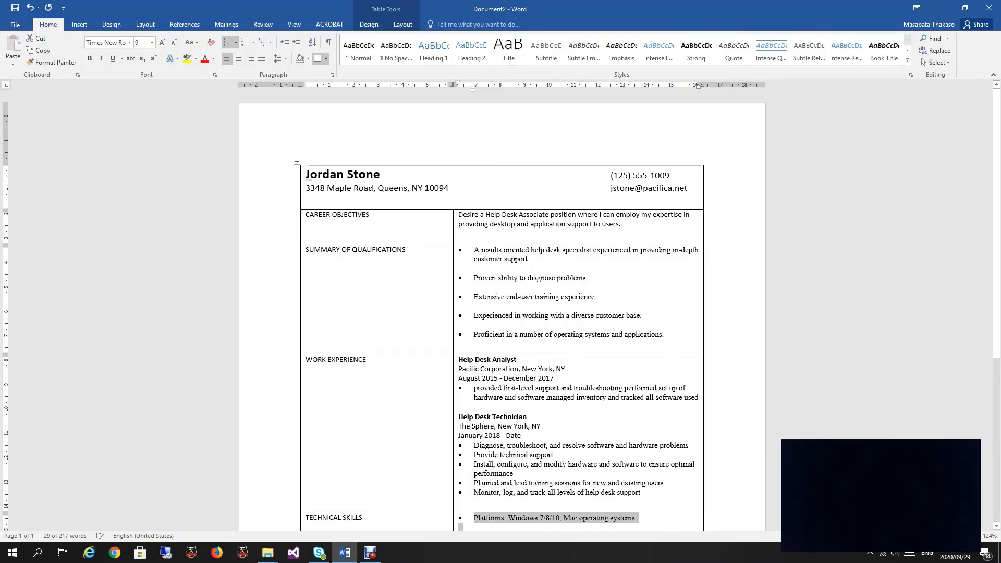
pyautogui.hotkey('ctrl', 'a')
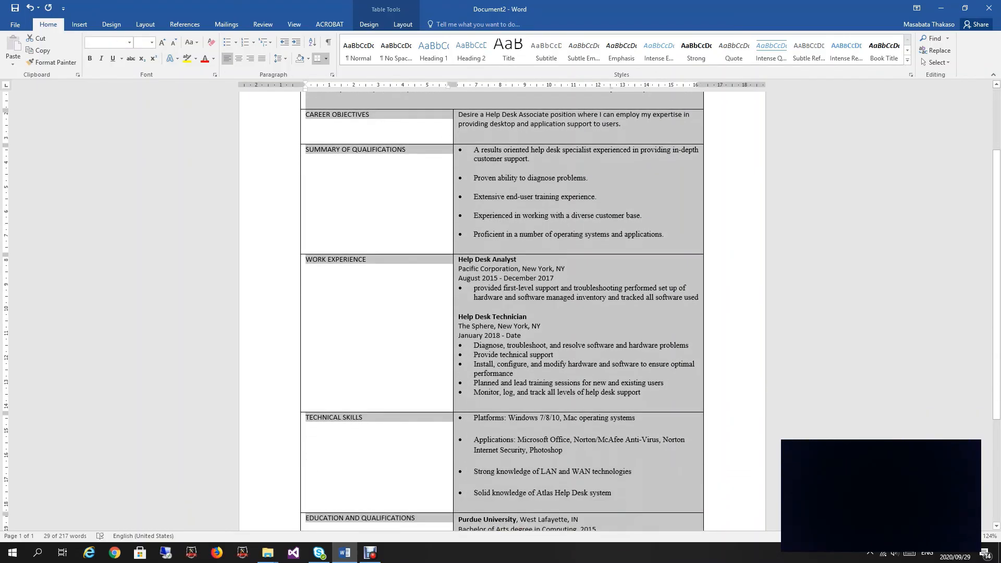
pyautogui.scroll(3, 500, 312)
pyautogui.click(379, 174)
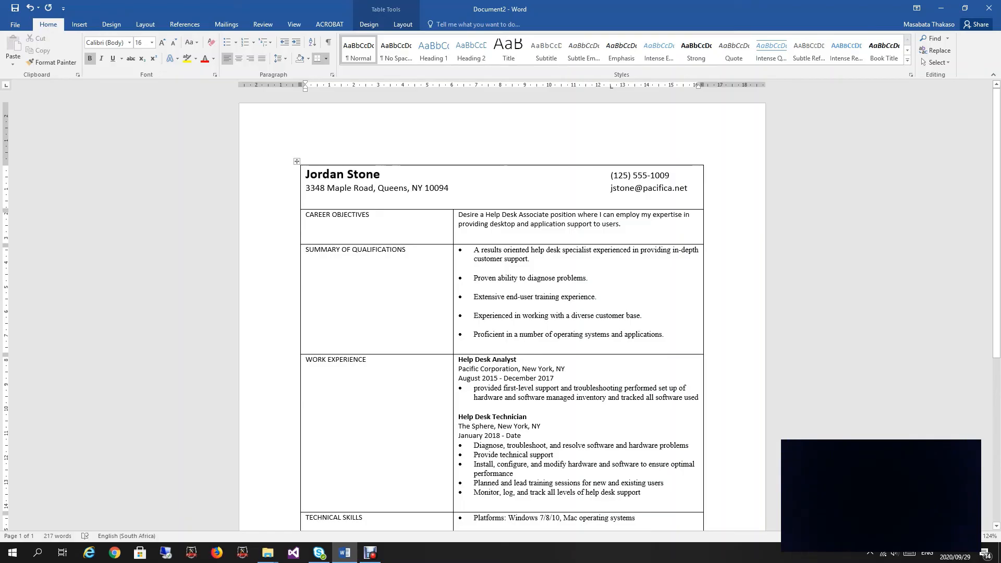
pyautogui.hotkey('ctrl', 'a')
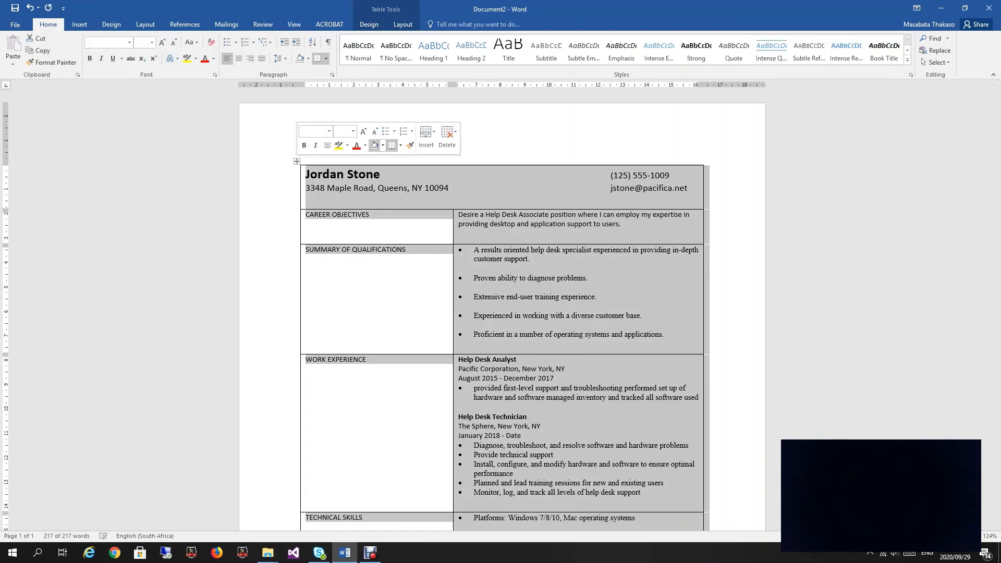
pyautogui.click(400, 145)
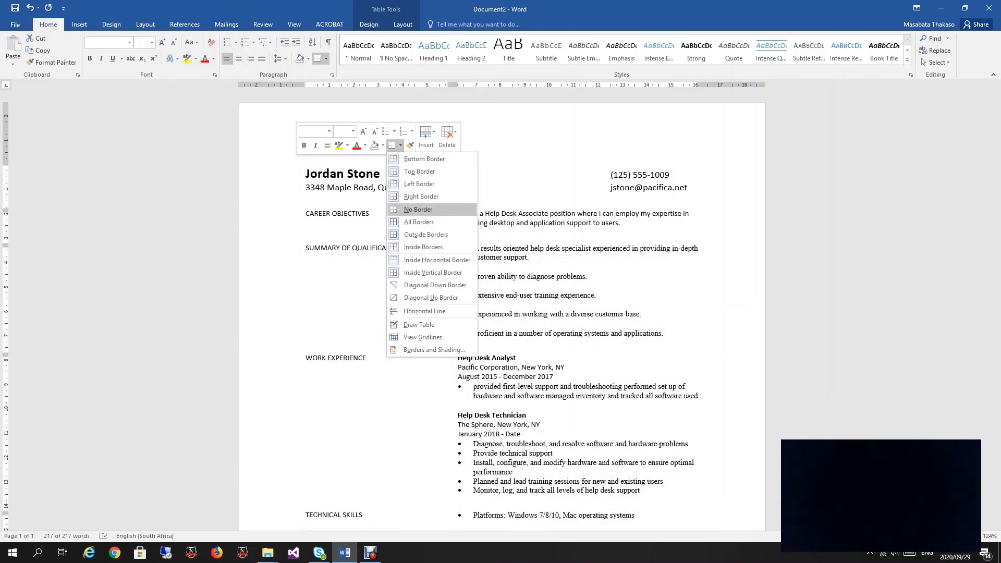
pyautogui.click(419, 209)
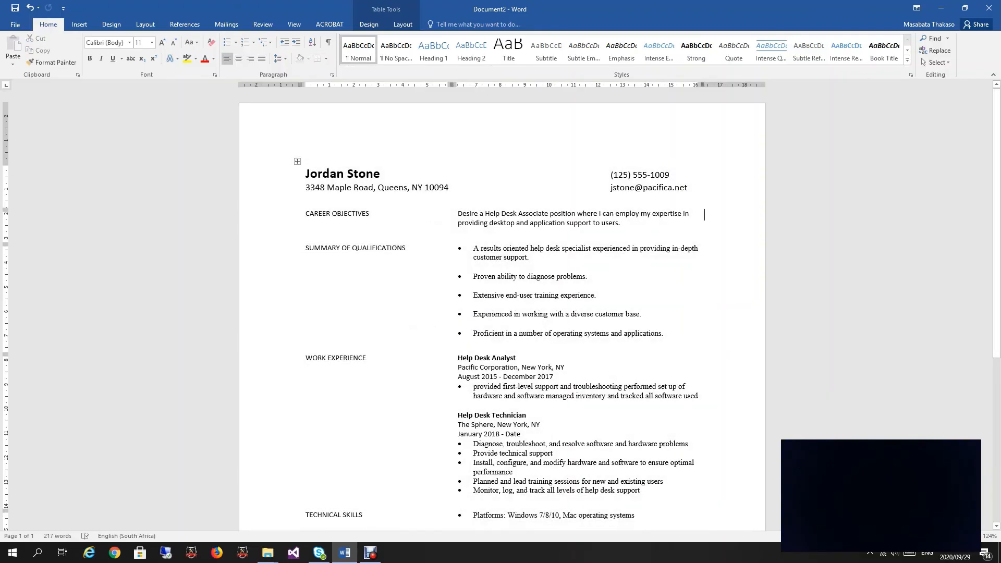
pyautogui.click(29, 7)
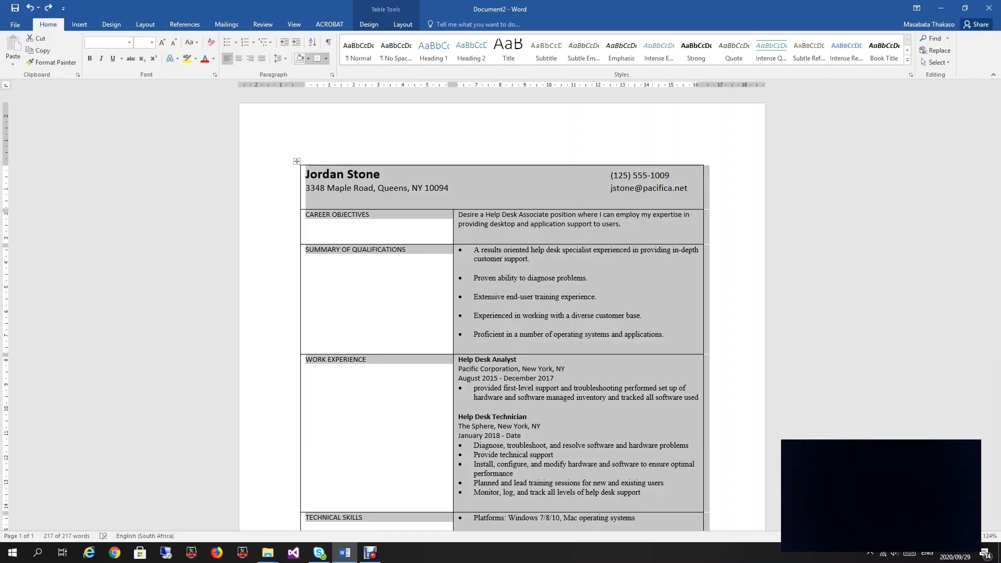
pyautogui.click(326, 58)
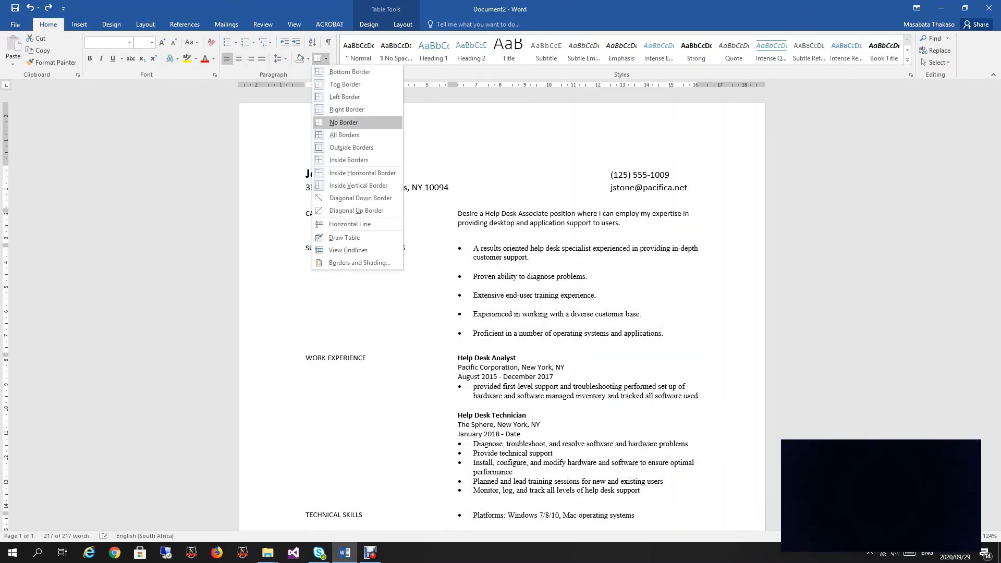
pyautogui.click(344, 122)
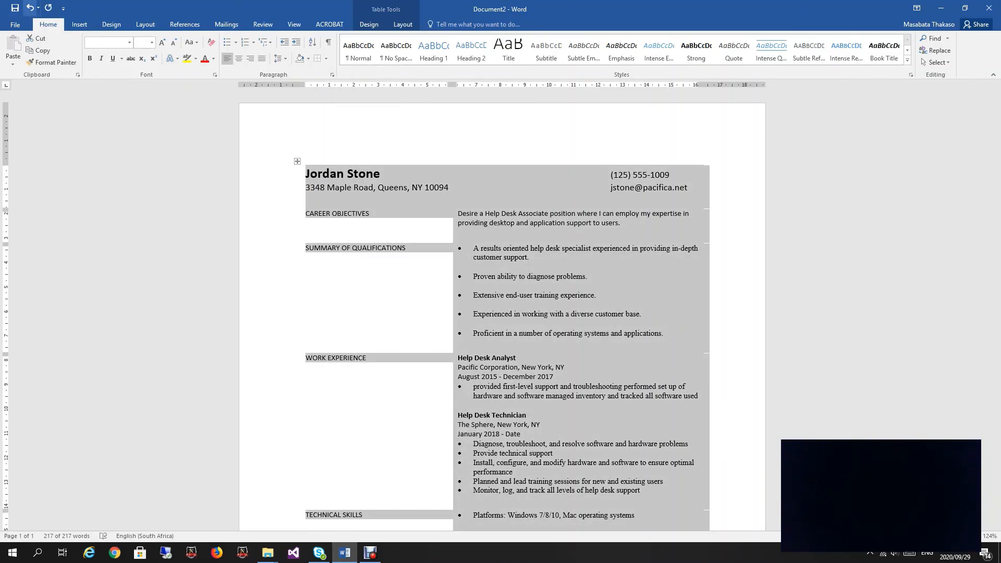
pyautogui.click(30, 7)
pyautogui.click(403, 24)
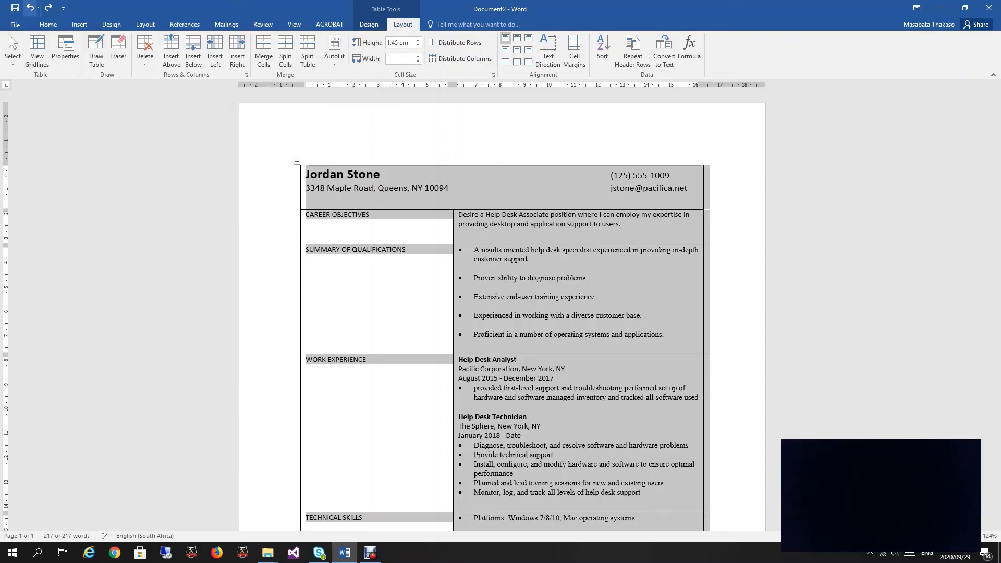
pyautogui.click(29, 8)
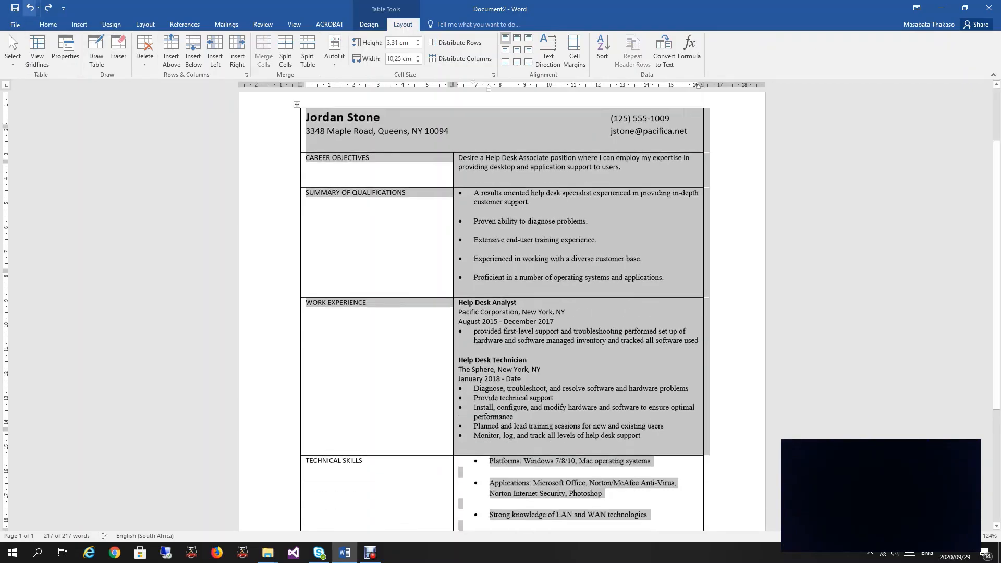
pyautogui.scroll(-5, 502, 308)
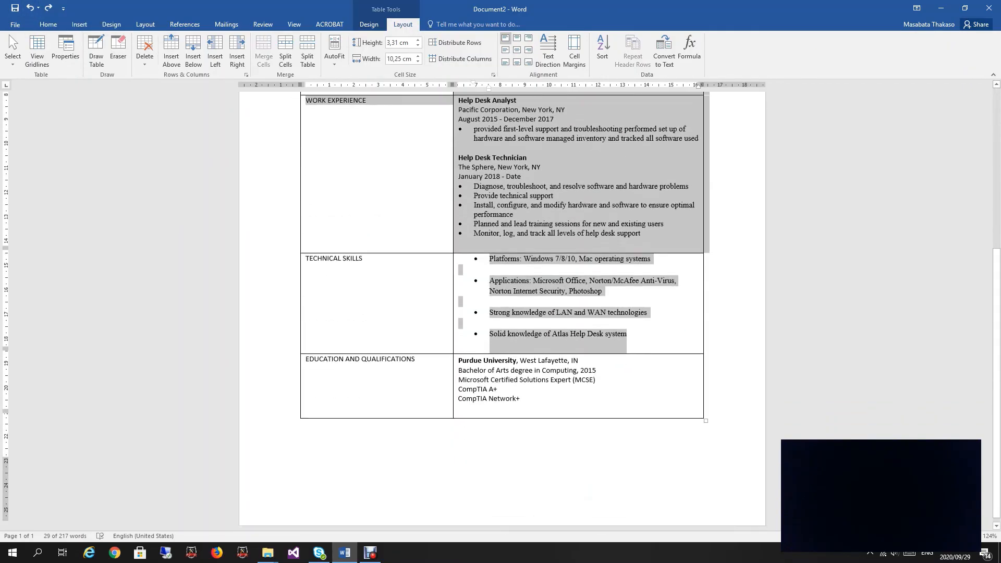
pyautogui.scroll(2, 502, 308)
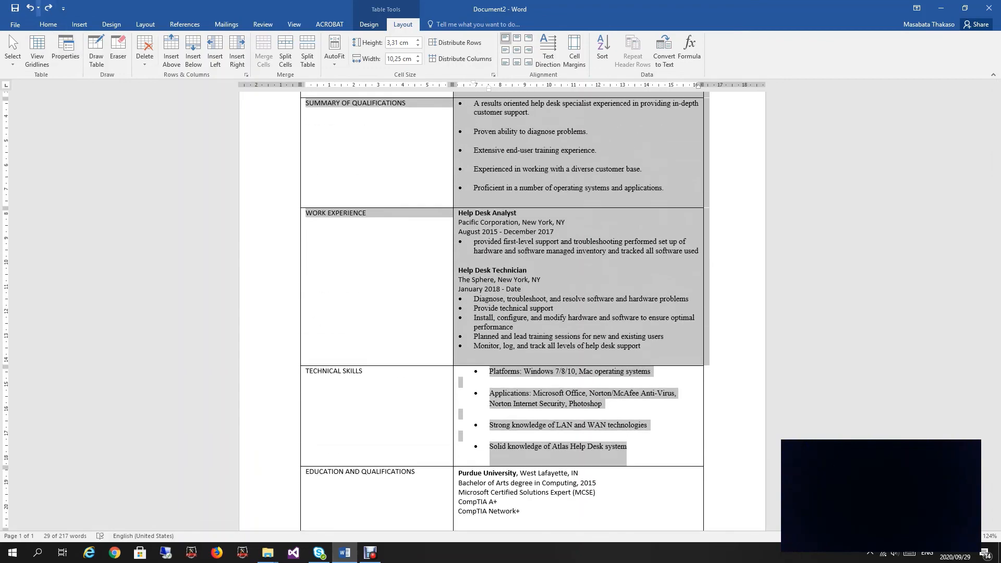
pyautogui.click(48, 8)
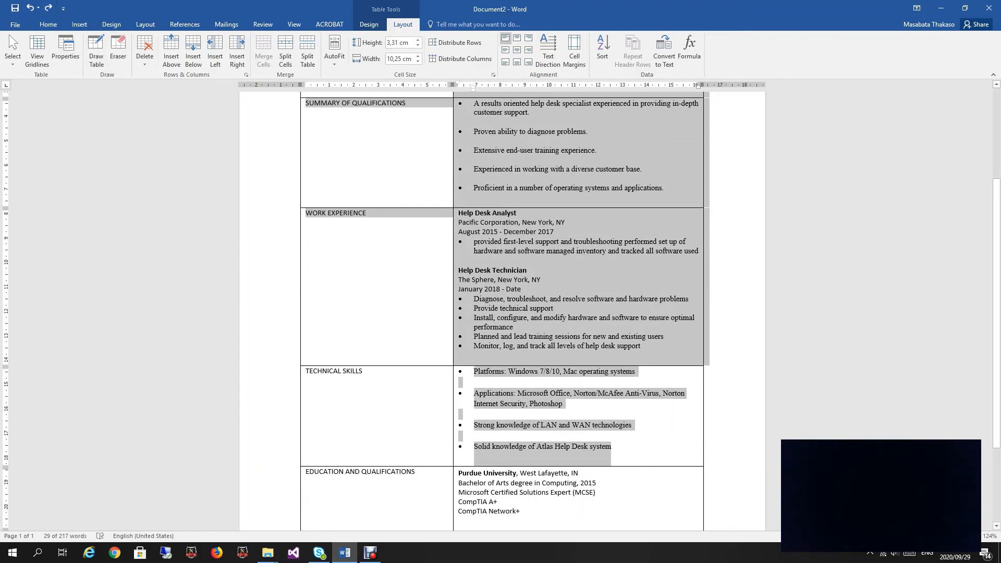
pyautogui.scroll(4, 500, 313)
# Step: Select the whole resume table and apply No Border to it
pyautogui.rightClick(297, 134)
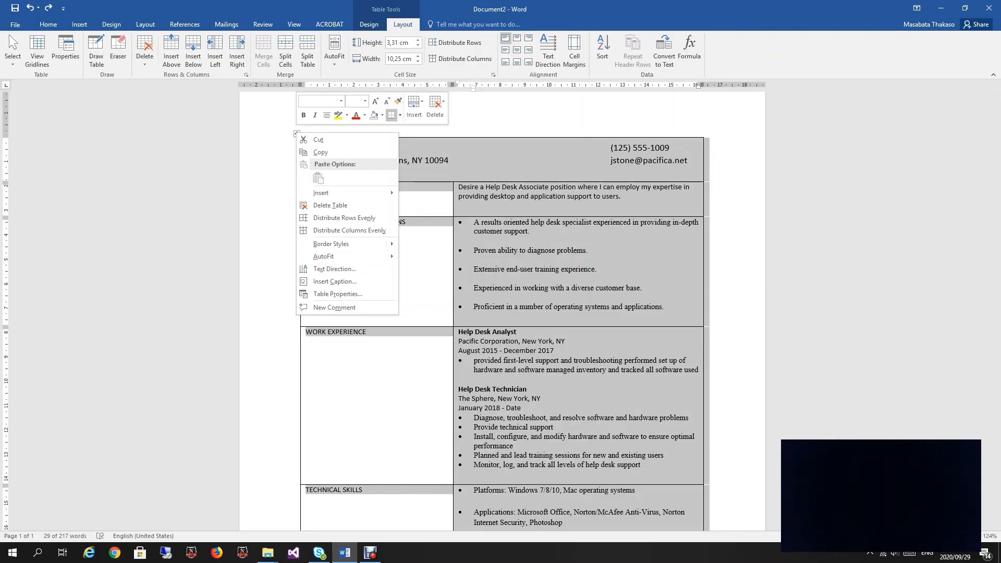
pyautogui.press('Escape')
pyautogui.click(400, 114)
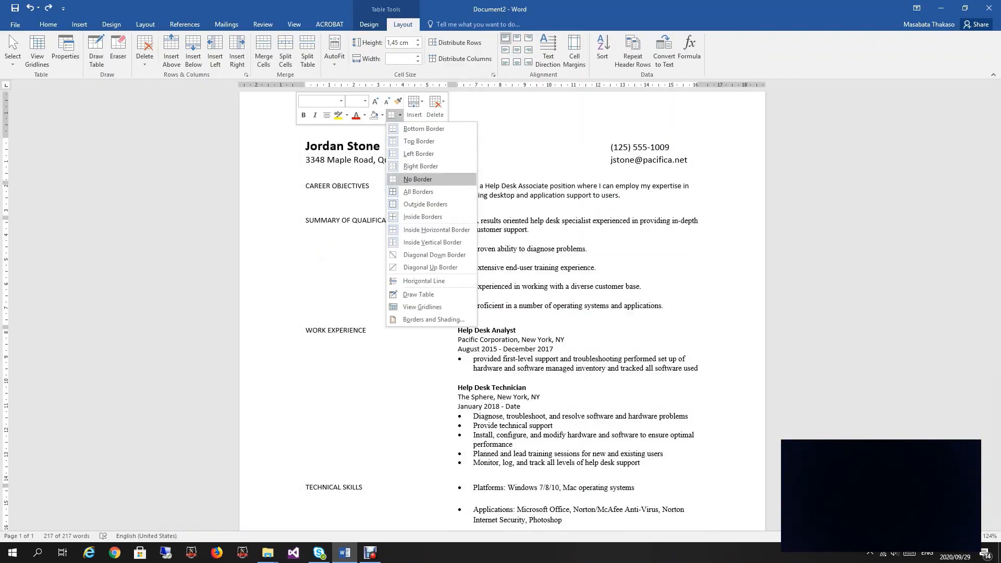
pyautogui.click(418, 179)
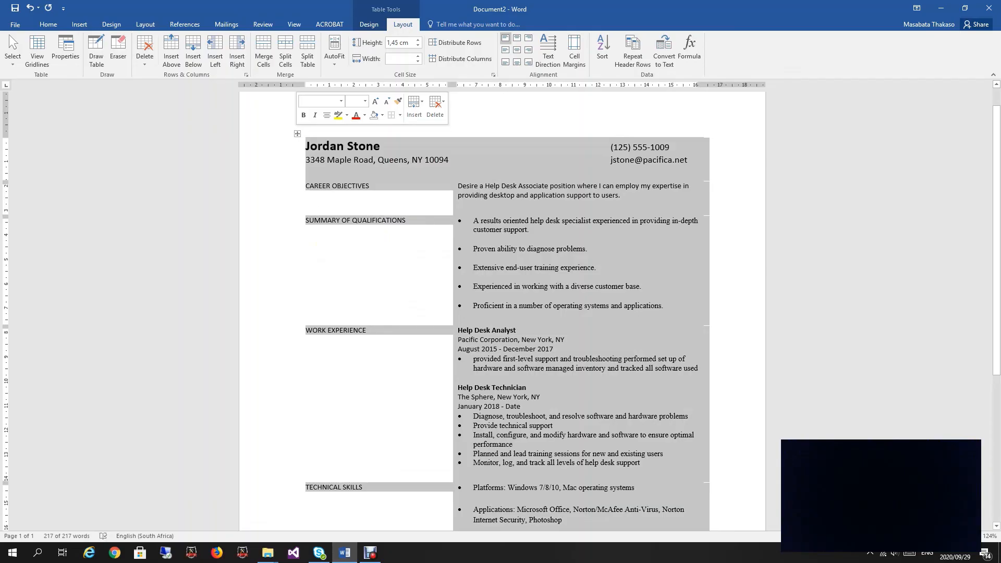
pyautogui.click(399, 114)
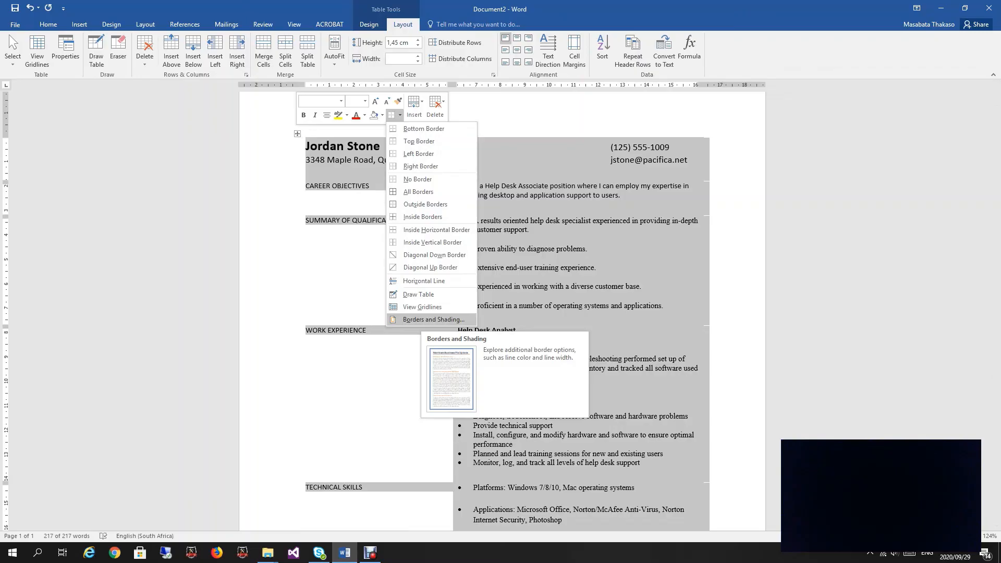
# Step: In Borders and Shading, choose a Box border with a thick 3 pt line style
pyautogui.click(433, 319)
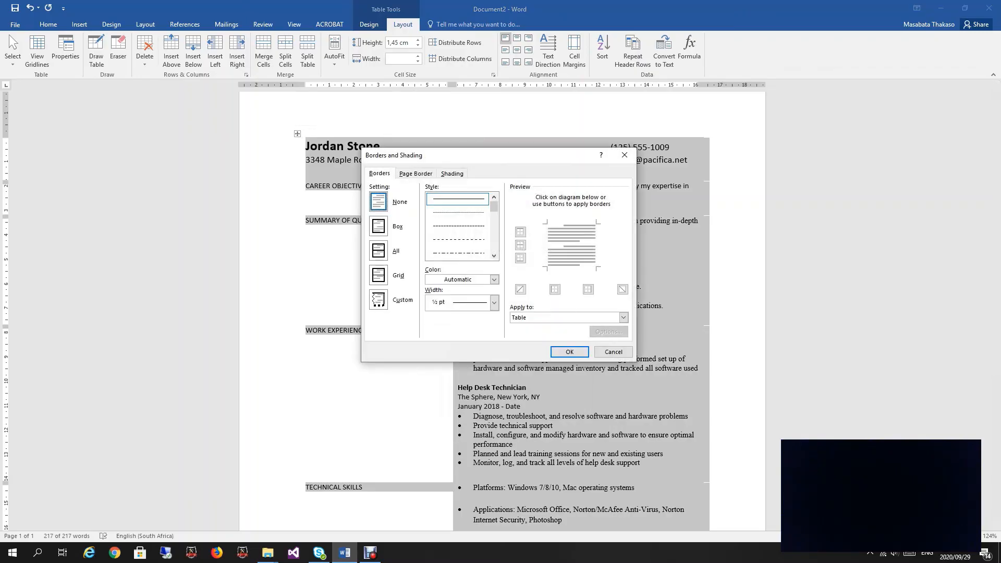
pyautogui.click(379, 226)
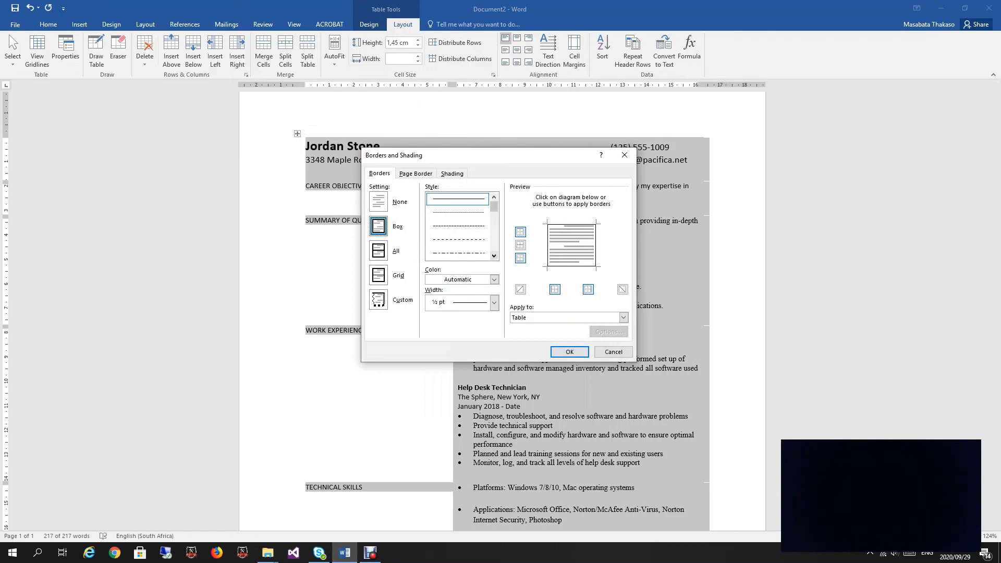
pyautogui.click(494, 256)
pyautogui.click(494, 256)
pyautogui.click(494, 255)
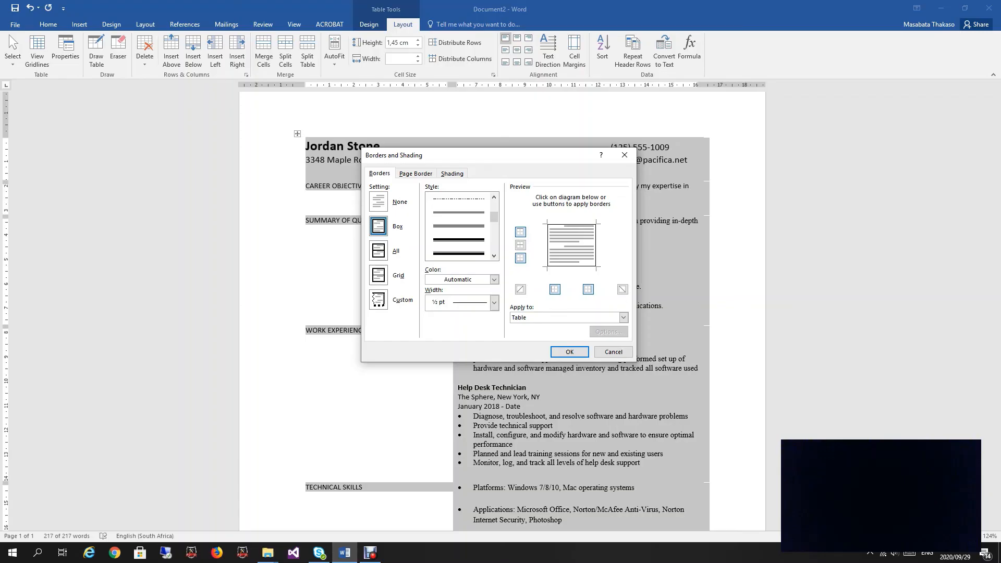
pyautogui.click(458, 253)
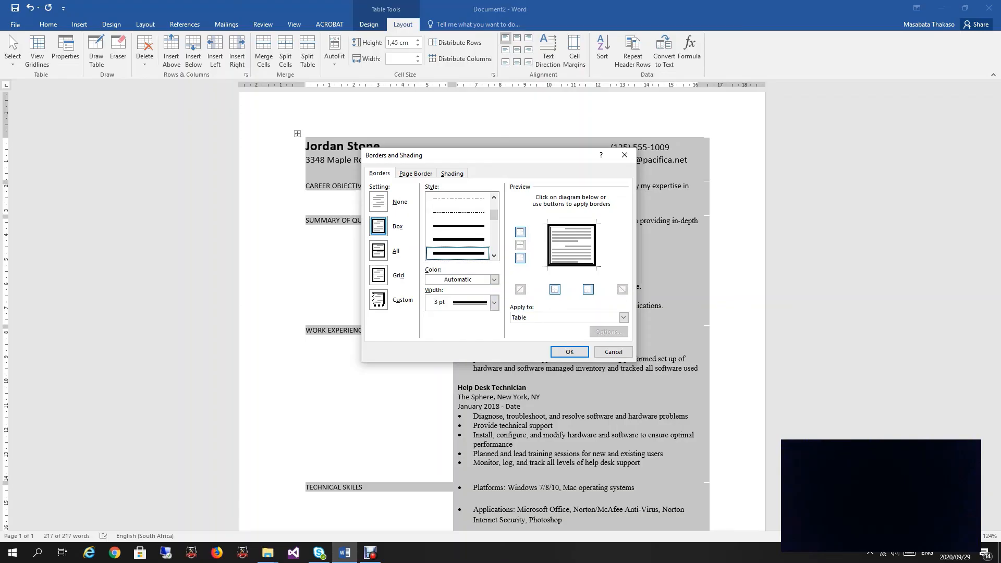
# Step: Remove the left and right edges, keeping 3 pt top and bottom lines, and apply
pyautogui.click(554, 289)
pyautogui.click(588, 288)
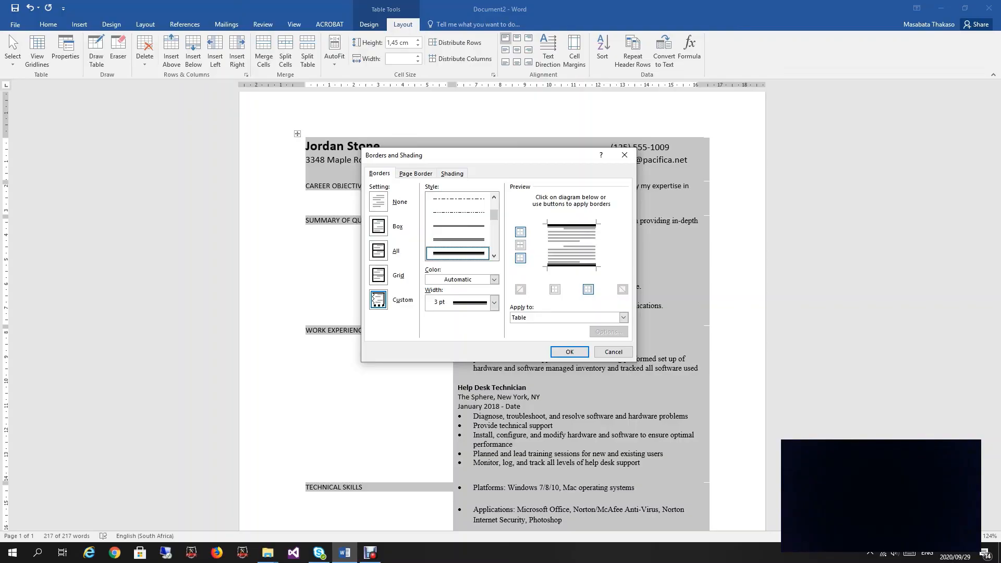
pyautogui.click(520, 257)
pyautogui.press('Down')
pyautogui.press('Down')
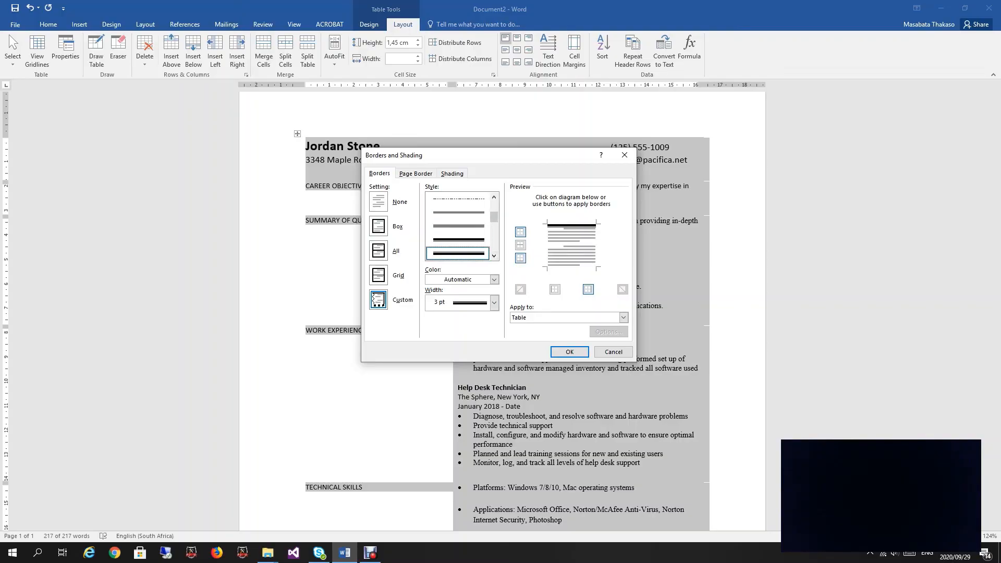
pyautogui.click(520, 258)
pyautogui.click(570, 352)
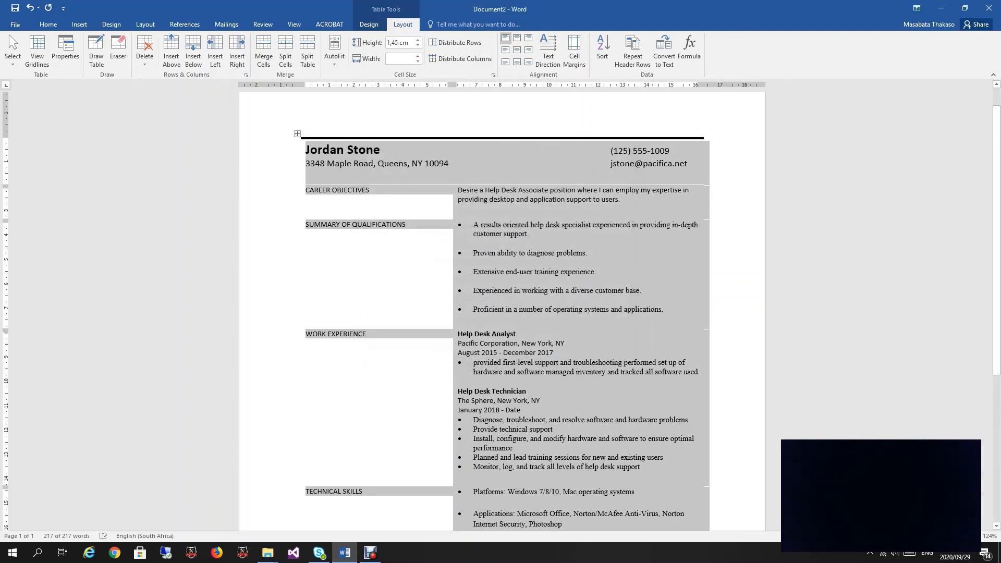
pyautogui.scroll(-5, 500, 308)
pyautogui.scroll(5, 500, 308)
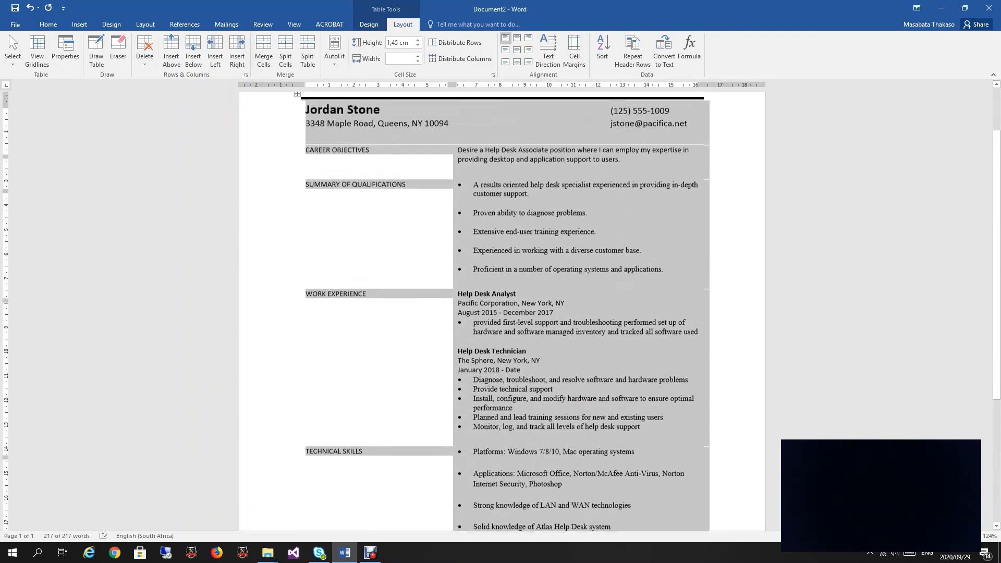
pyautogui.click(379, 191)
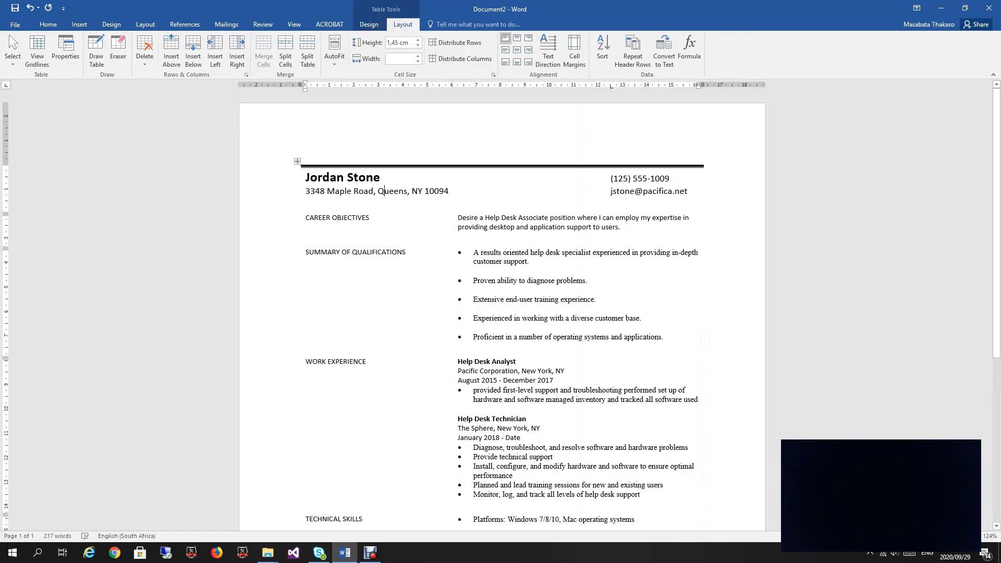
# Step: Give the name paragraph 18 pt of space before it
pyautogui.click(48, 24)
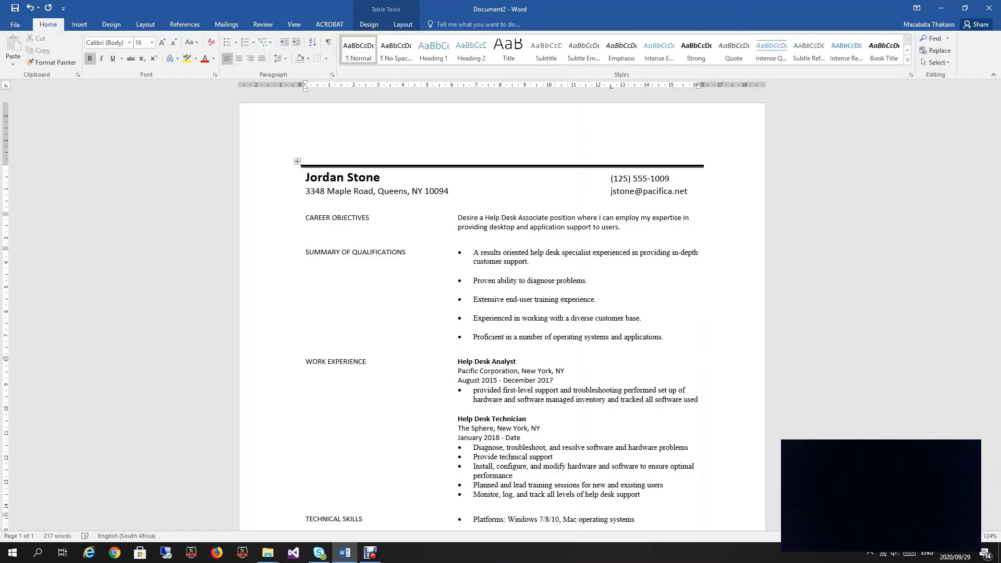
pyautogui.click(333, 74)
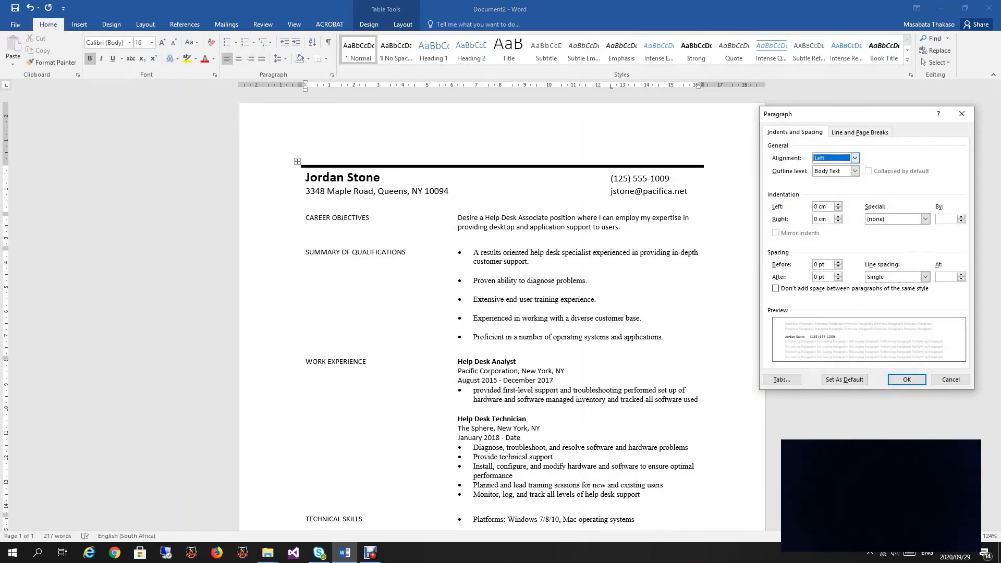
pyautogui.hotkey('alt', 'b')
pyautogui.press('Up')
pyautogui.press('Up')
pyautogui.press('Up')
pyautogui.press('Return')
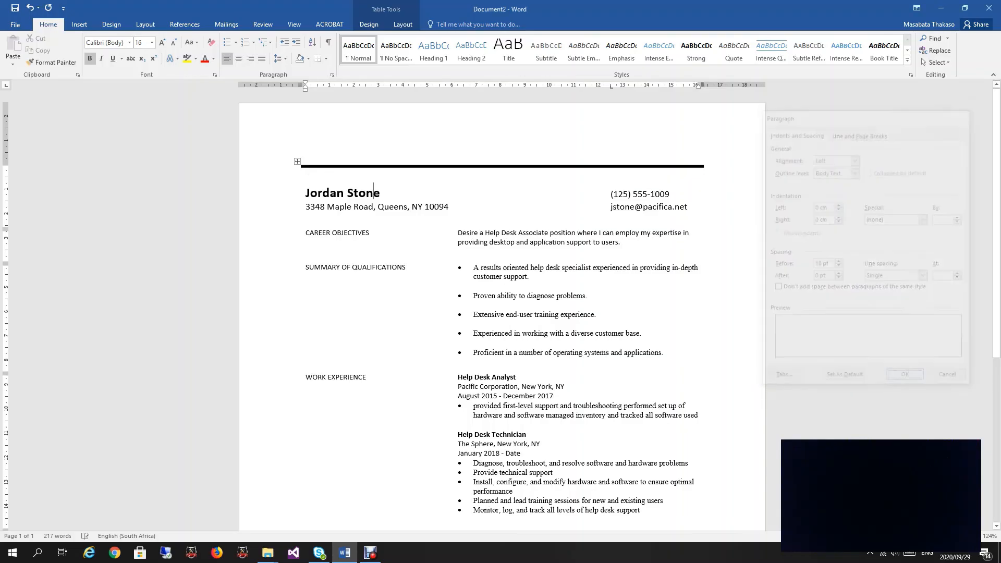
pyautogui.scroll(-4, 502, 312)
pyautogui.scroll(4, 373, 165)
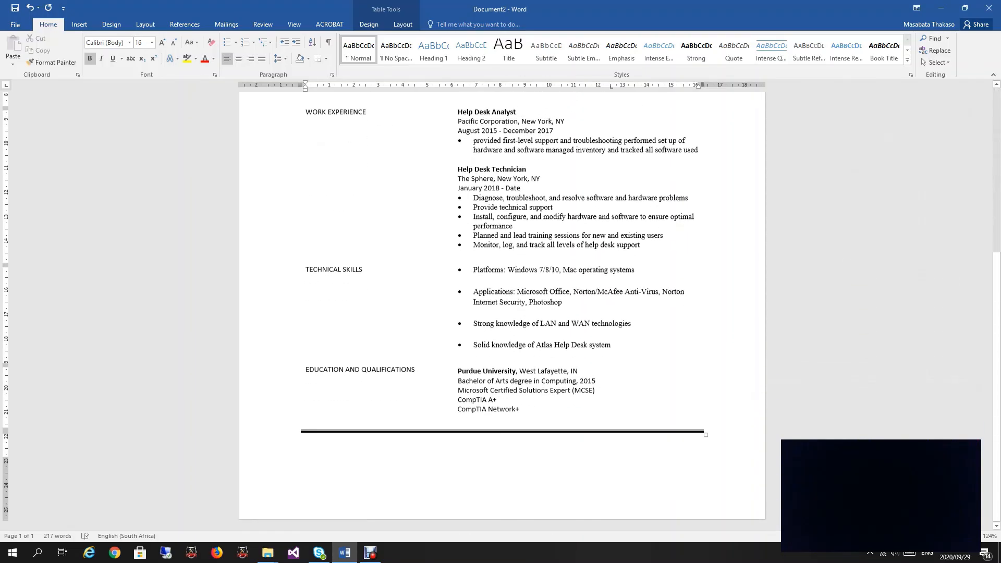